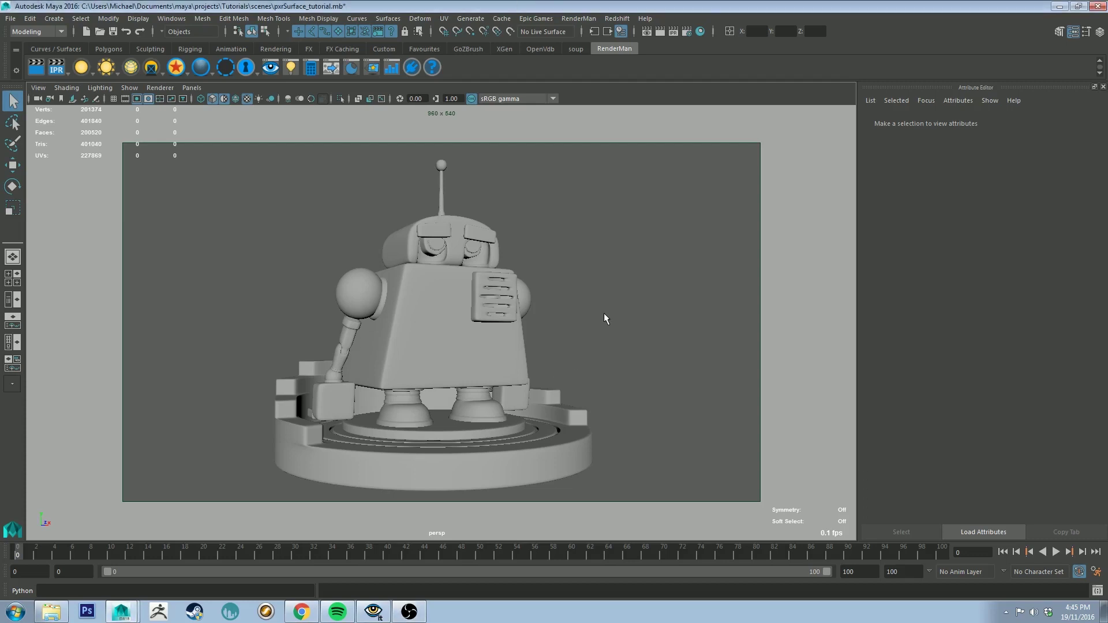
Orbit slightly and dolly out so the robot and its circular platform sit centred in view
{"action": "left_click_drag", "start_coordinate": [335, 519], "coordinate": [648, 294], "text": "alt"}
{"action": "right_click_drag", "start_coordinate": [670, 304], "coordinate": [638, 244], "text": "alt"}
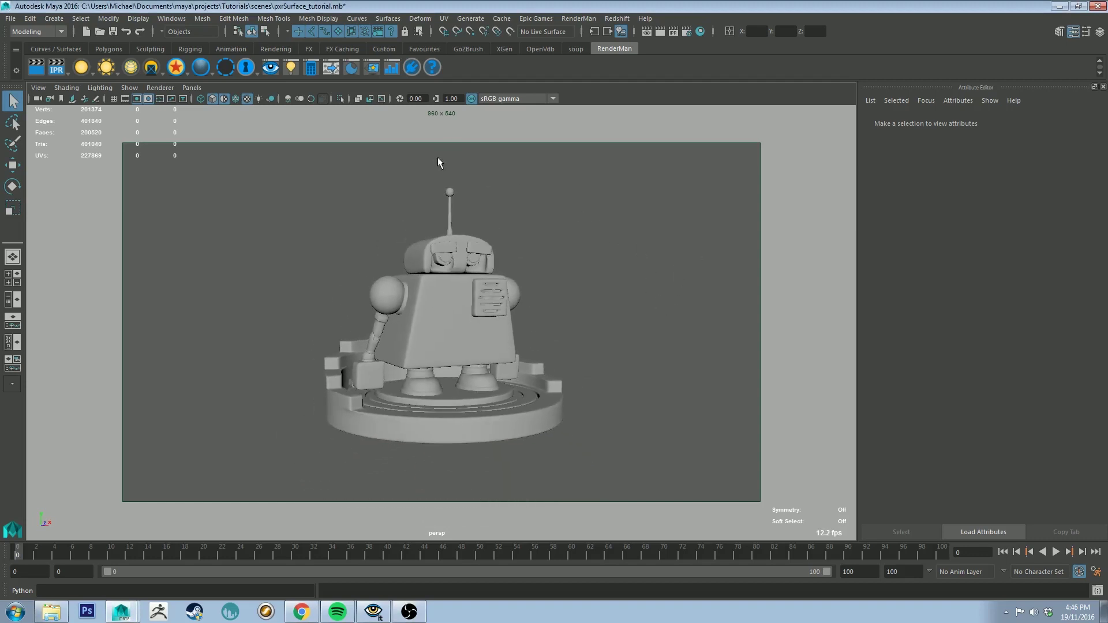
Import the Three Point light rig from the RenderMan Preset Browser into the scene
{"action": "left_click", "coordinate": [358, 70]}
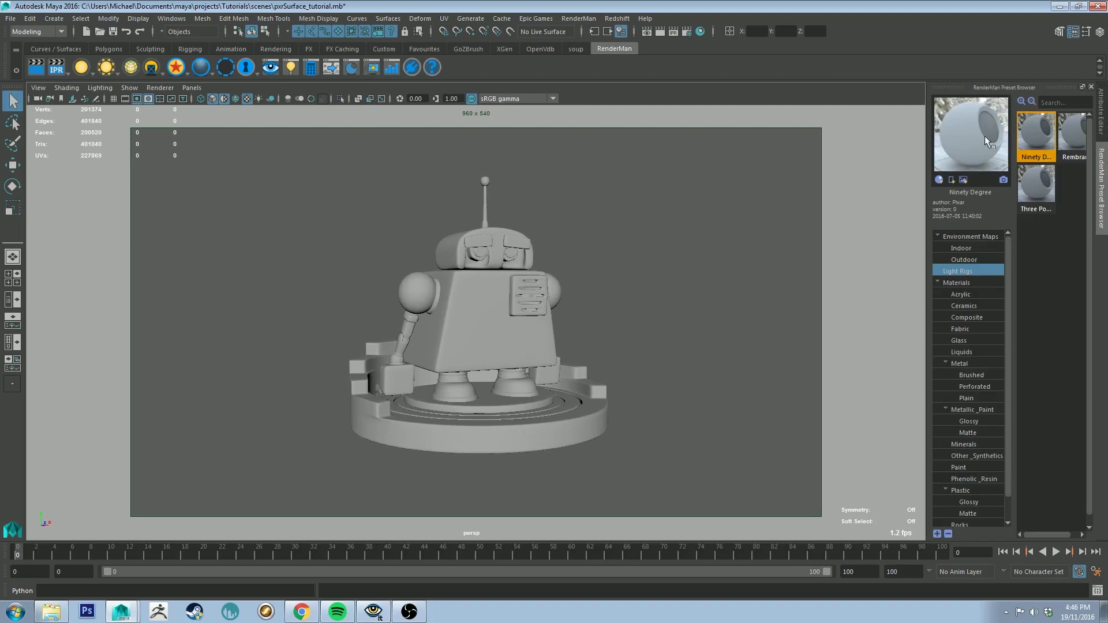
{"action": "left_click", "coordinate": [1035, 197]}
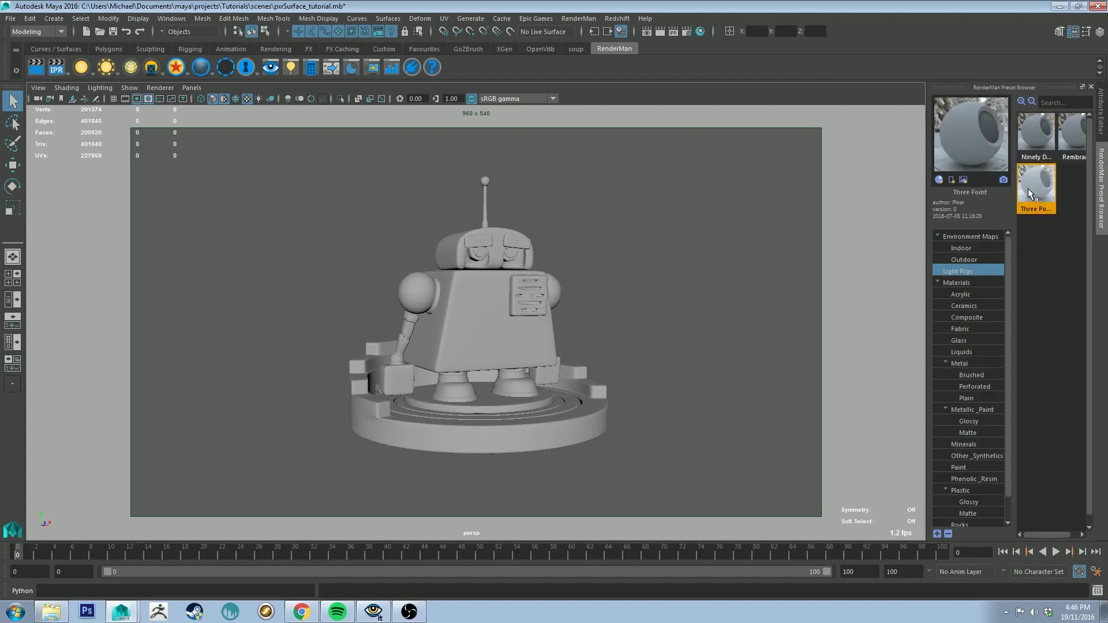
{"action": "right_click", "coordinate": [1032, 183]}
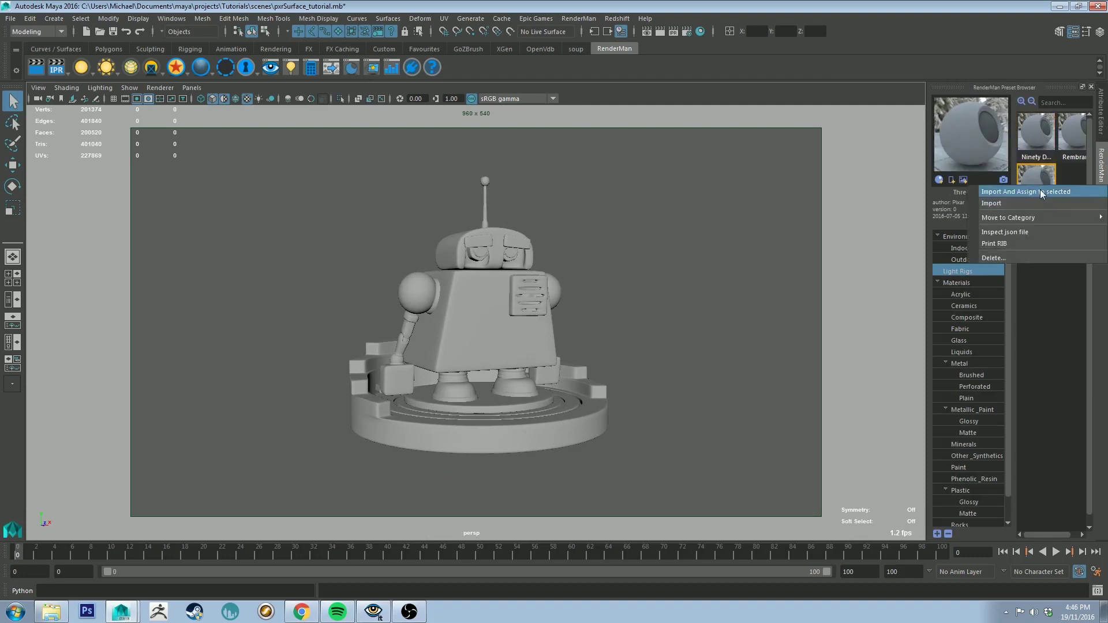
{"action": "left_click", "coordinate": [1041, 193]}
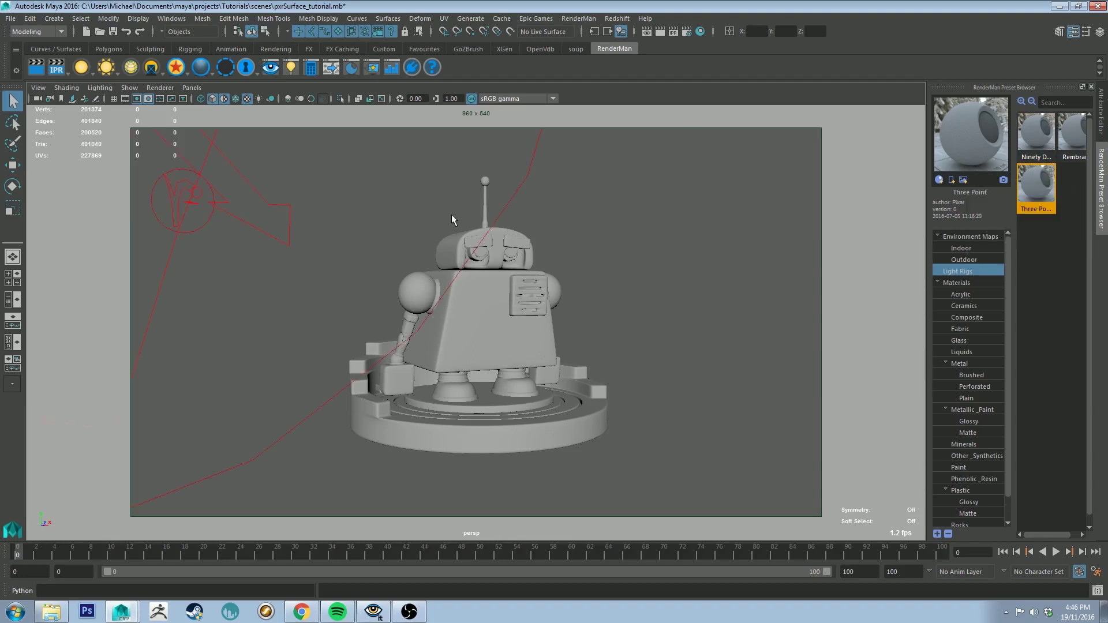
{"action": "left_click_drag", "start_coordinate": [648, 230], "coordinate": [608, 240], "text": "alt"}
{"action": "right_click_drag", "start_coordinate": [608, 240], "coordinate": [598, 176], "text": "alt"}
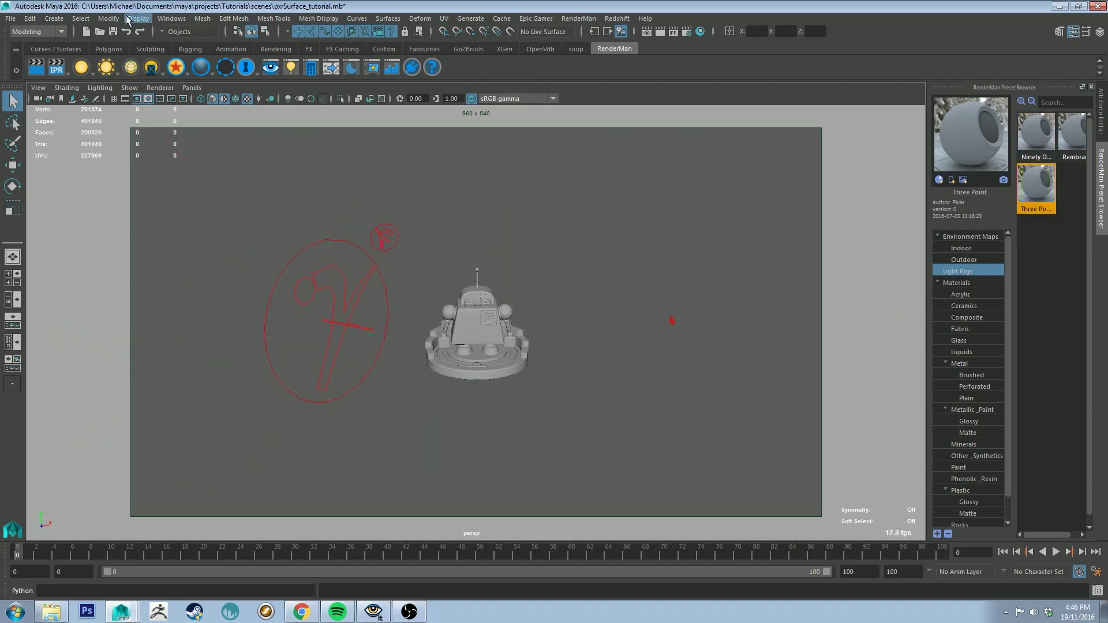
Group the three PxrDiskLights as group1 in the Outliner and rotate the group
{"action": "left_click", "coordinate": [171, 18]}
{"action": "left_click", "coordinate": [218, 120]}
{"action": "left_click", "coordinate": [84, 362]}
{"action": "left_click", "coordinate": [85, 383], "text": "shift"}
{"action": "key", "text": "ctrl+g"}
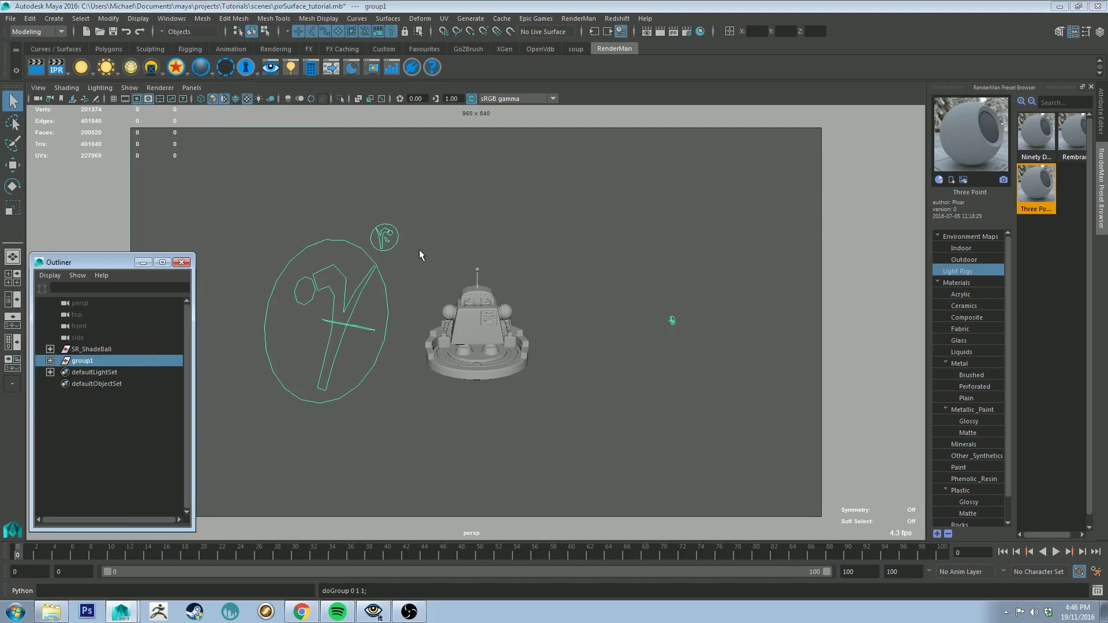
{"action": "key", "text": "e"}
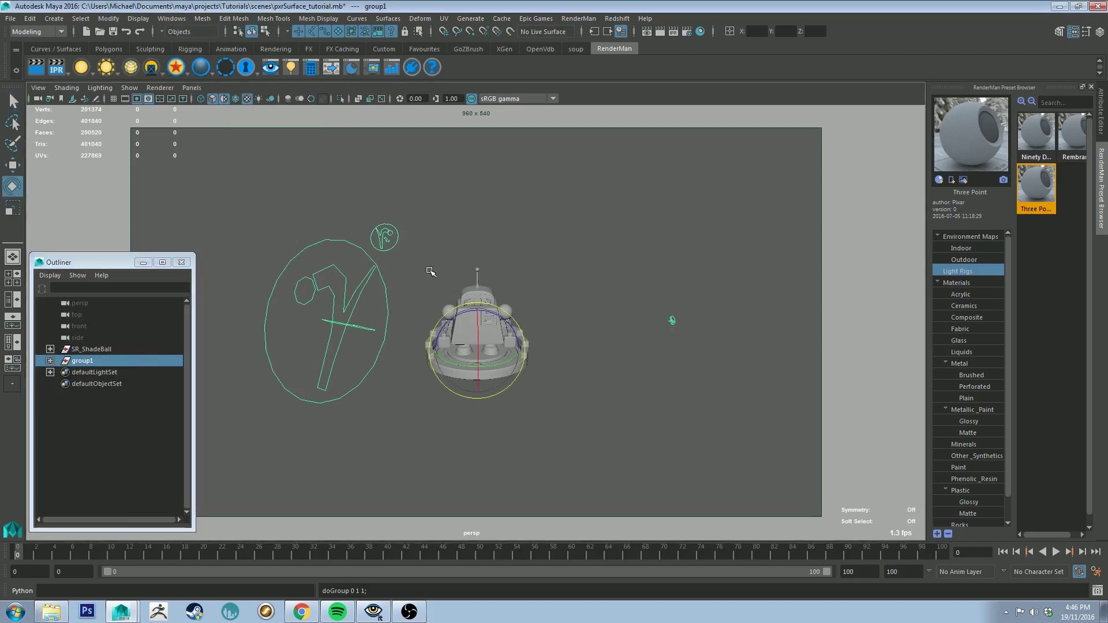
{"action": "left_click_drag", "start_coordinate": [452, 366], "coordinate": [460, 347]}
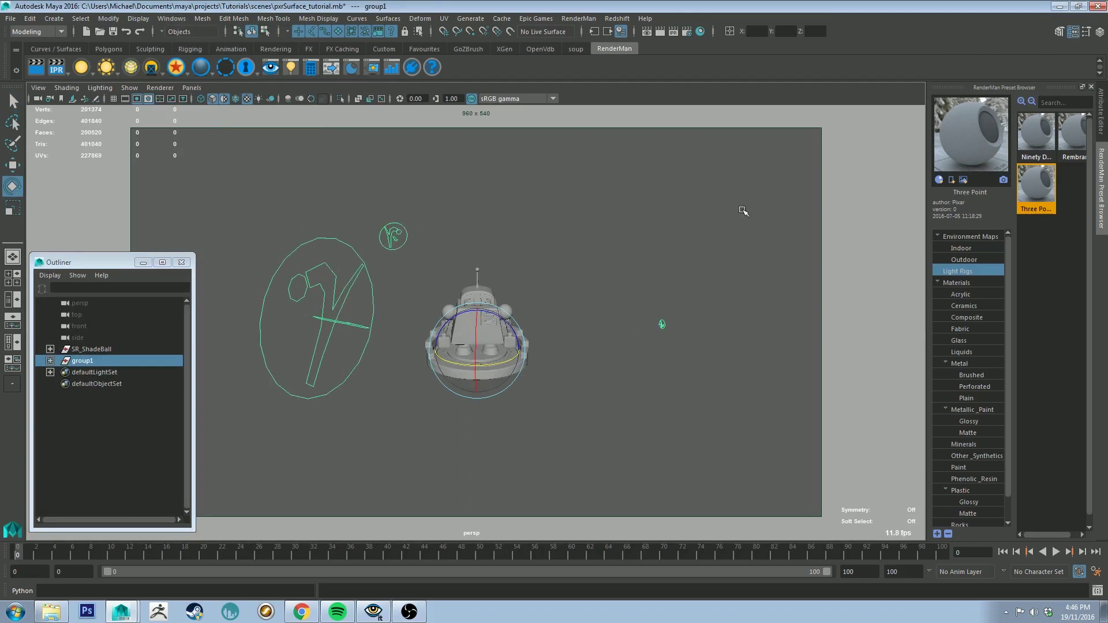
{"action": "left_click", "coordinate": [1091, 88]}
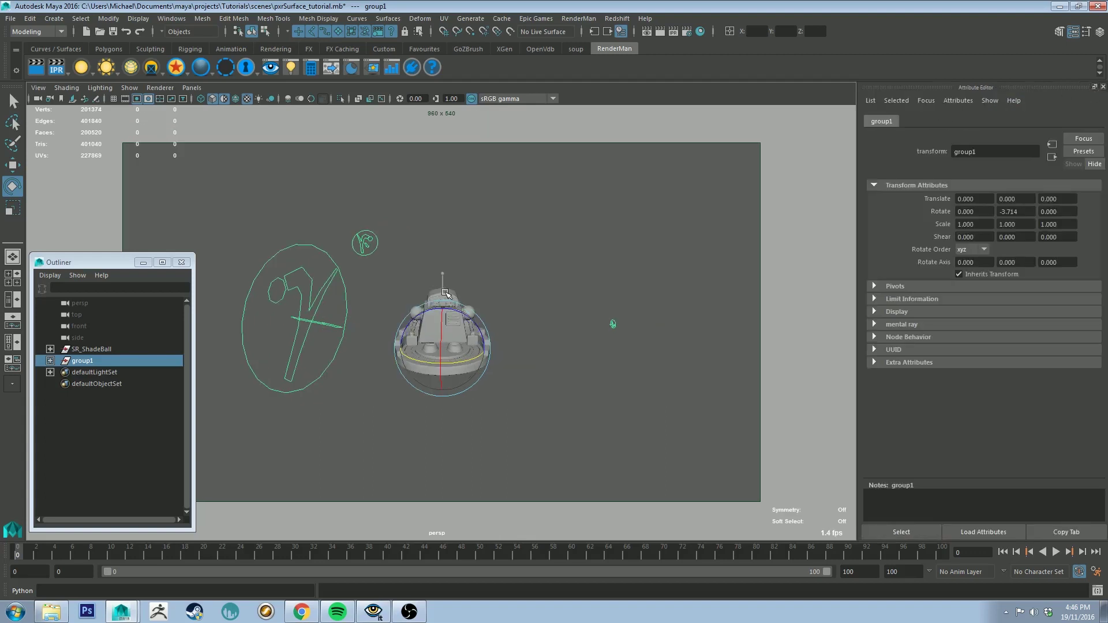
Close the Outliner and select the robot model in the viewport
{"action": "left_click", "coordinate": [445, 293]}
{"action": "left_click", "coordinate": [487, 244]}
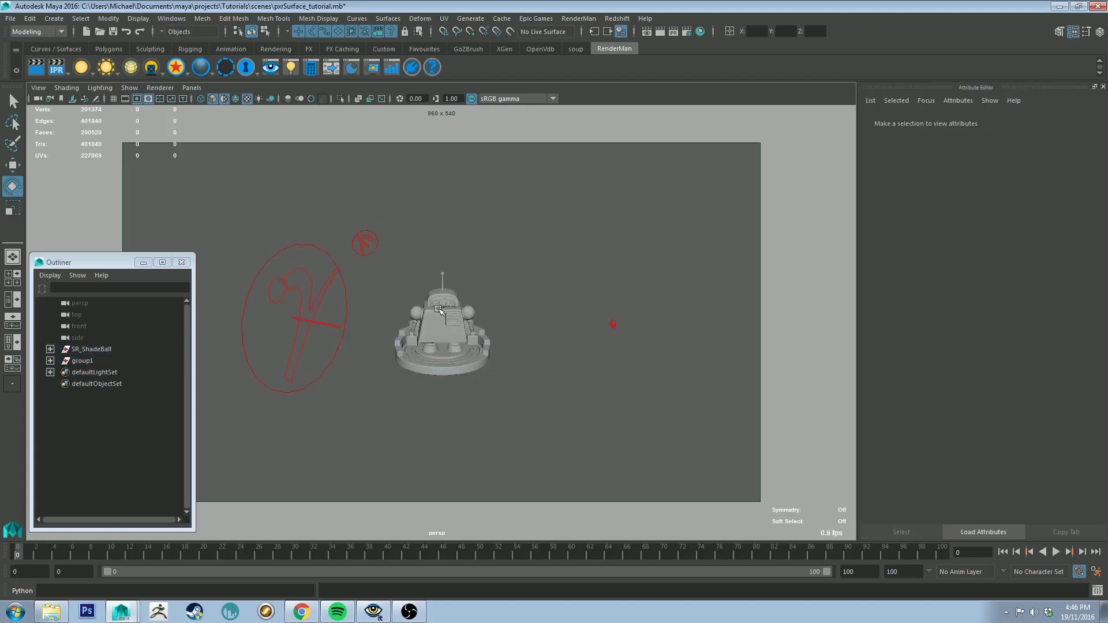
{"action": "left_click", "coordinate": [439, 310]}
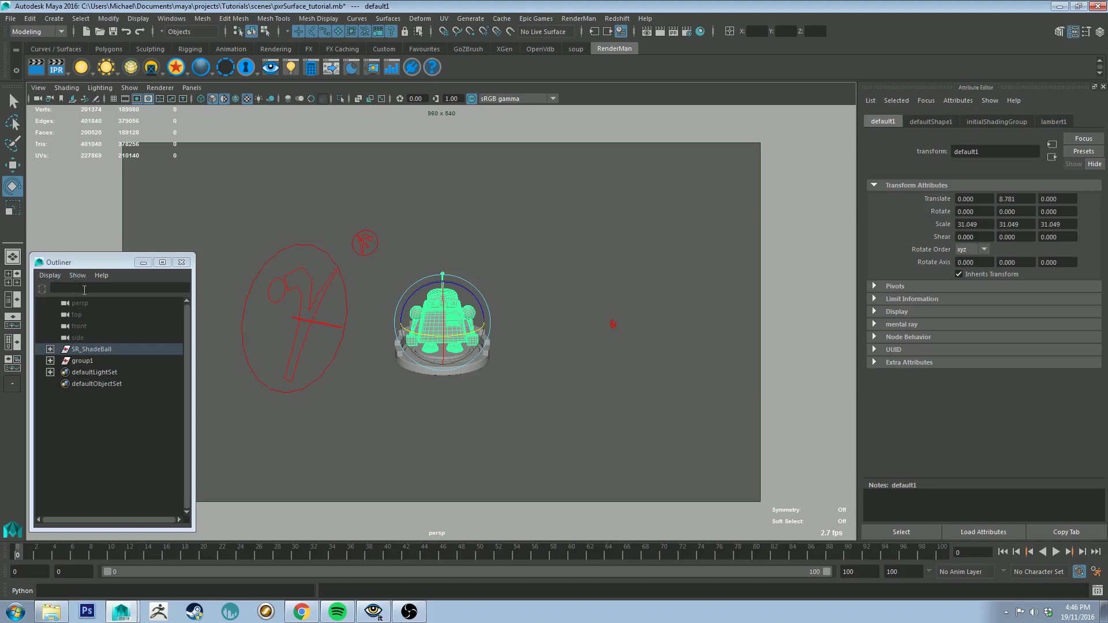
{"action": "left_click", "coordinate": [182, 262]}
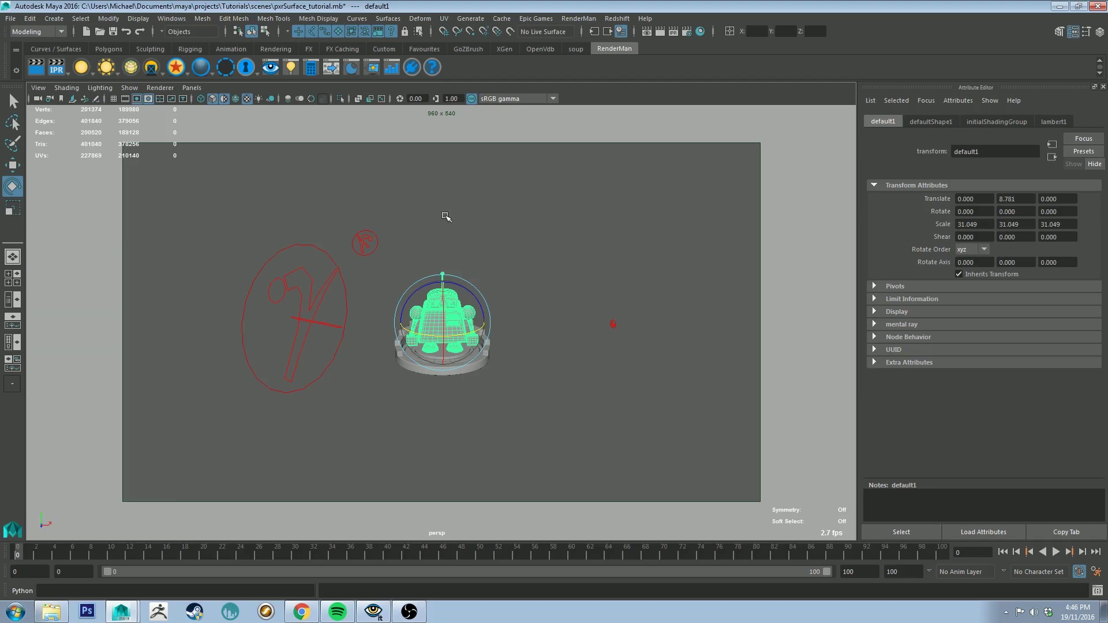
{"action": "left_click", "coordinate": [444, 240]}
{"action": "scroll", "coordinate": [446, 242], "scroll_direction": "up", "scroll_amount": 4}
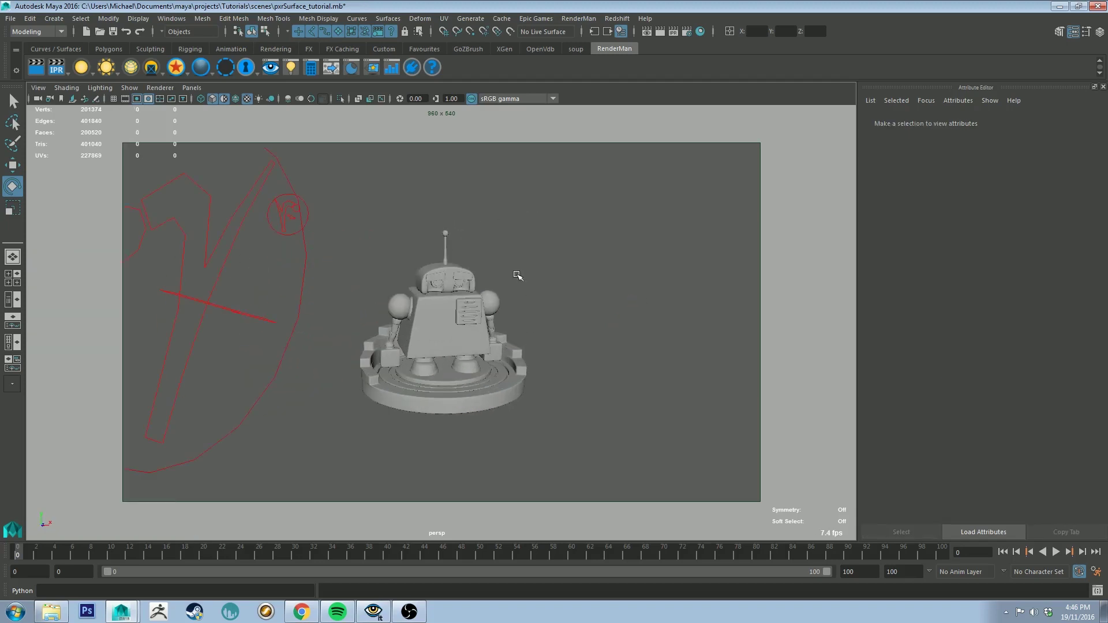
{"action": "left_click", "coordinate": [375, 323]}
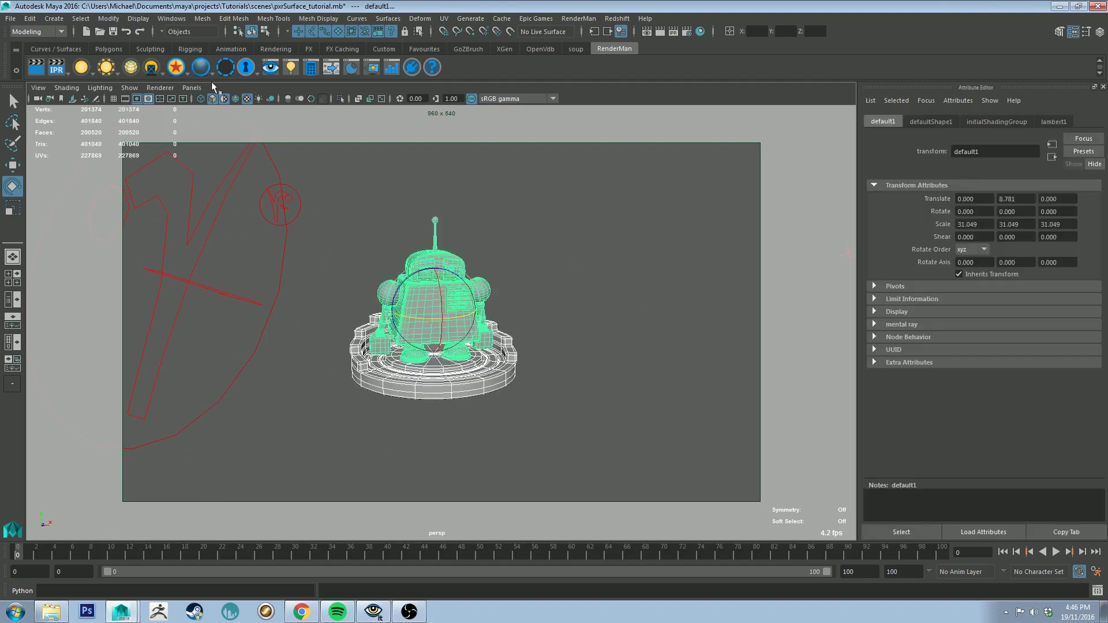
Assign a new PxrSurface material, PxrSurface2, to the robot and position the Hypershade window
{"action": "right_click", "coordinate": [176, 69]}
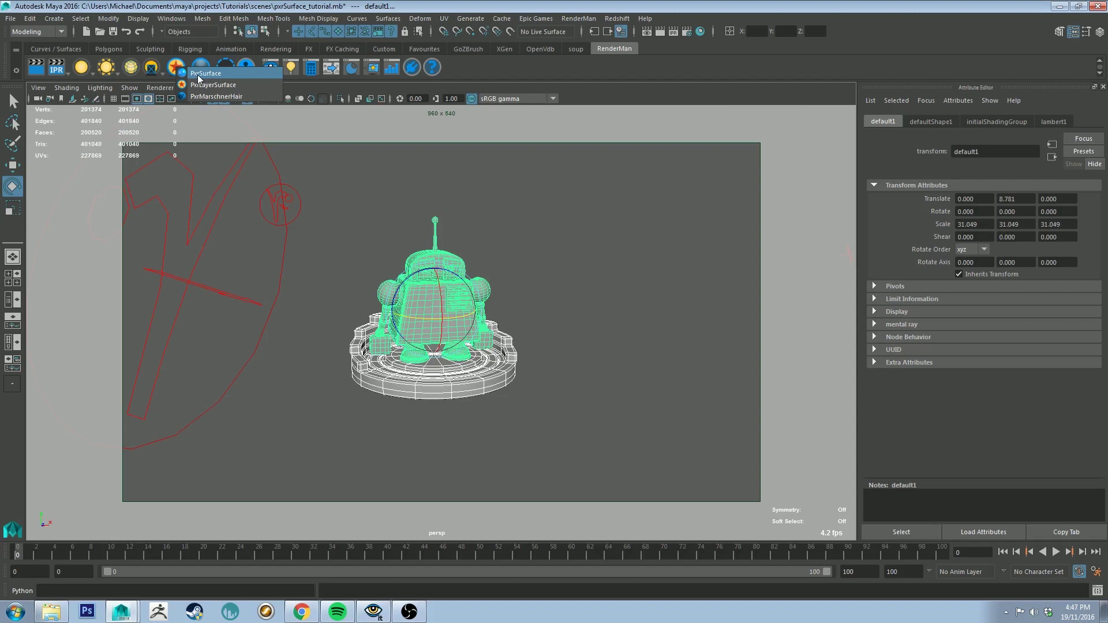
{"action": "left_click", "coordinate": [200, 74]}
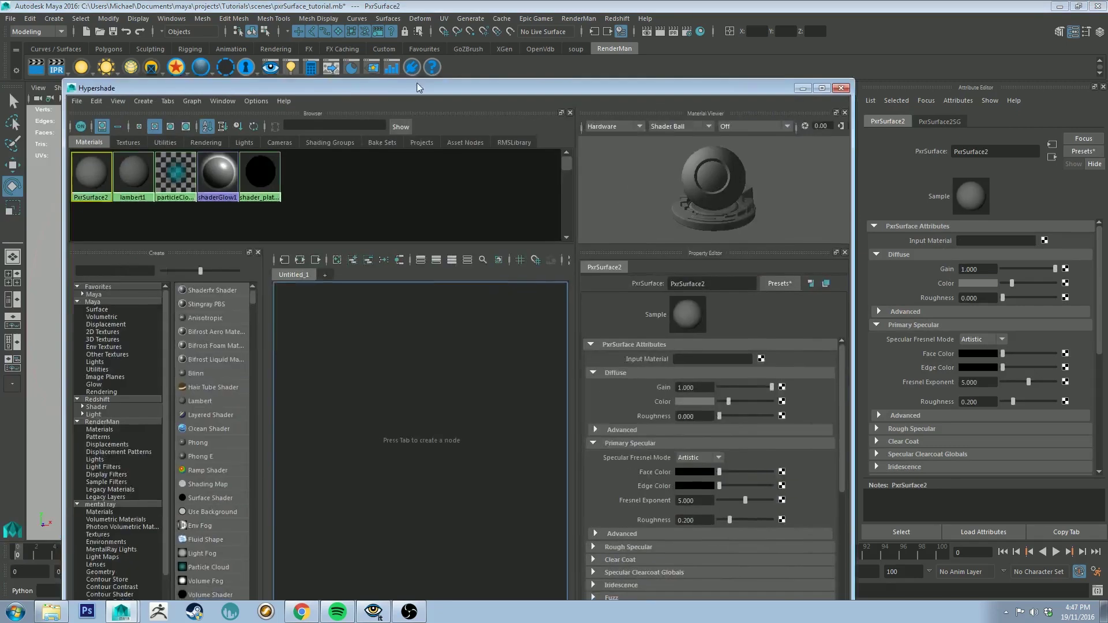
{"action": "left_click_drag", "start_coordinate": [394, 90], "coordinate": [430, 40]}
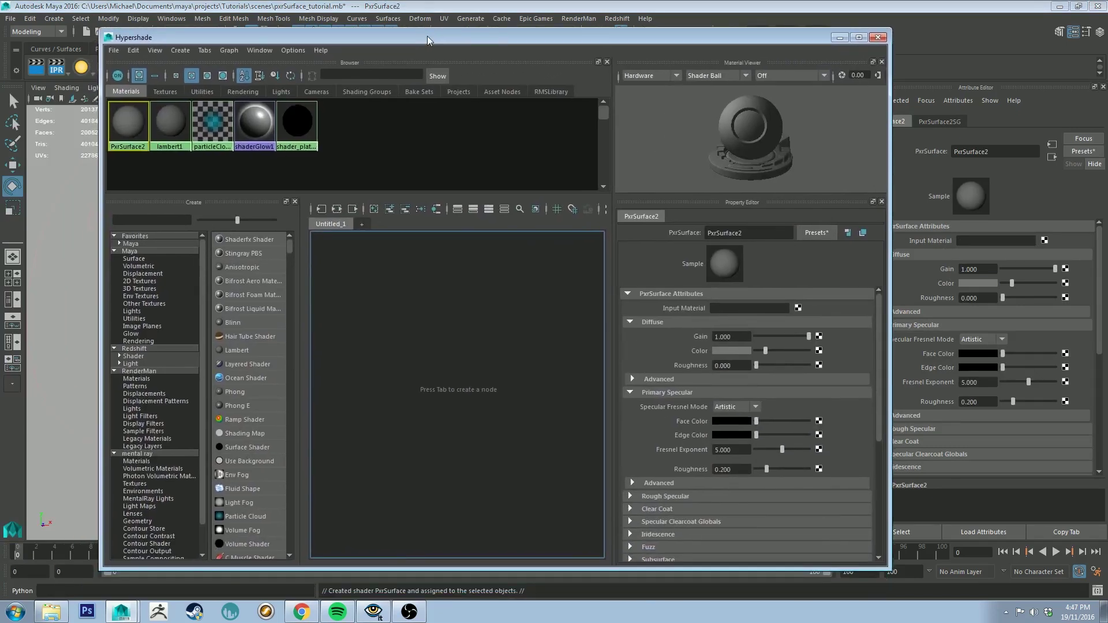
Graph PxrSurface2 and its PxrSurface2SG shading group in the Hypershade
{"action": "left_click", "coordinate": [840, 37]}
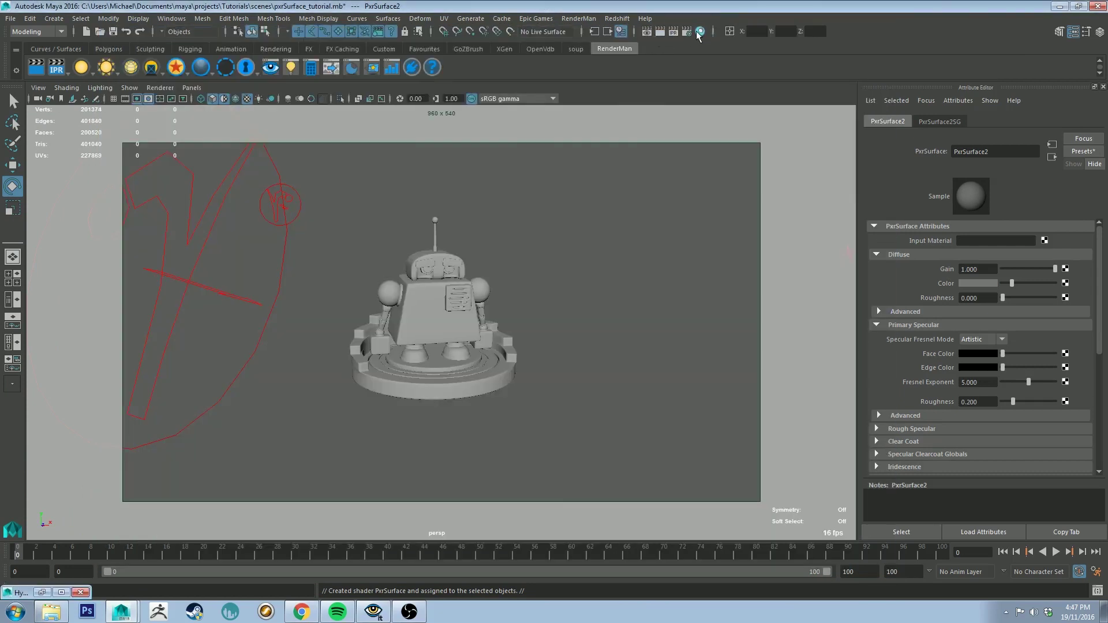
{"action": "left_click", "coordinate": [41, 593]}
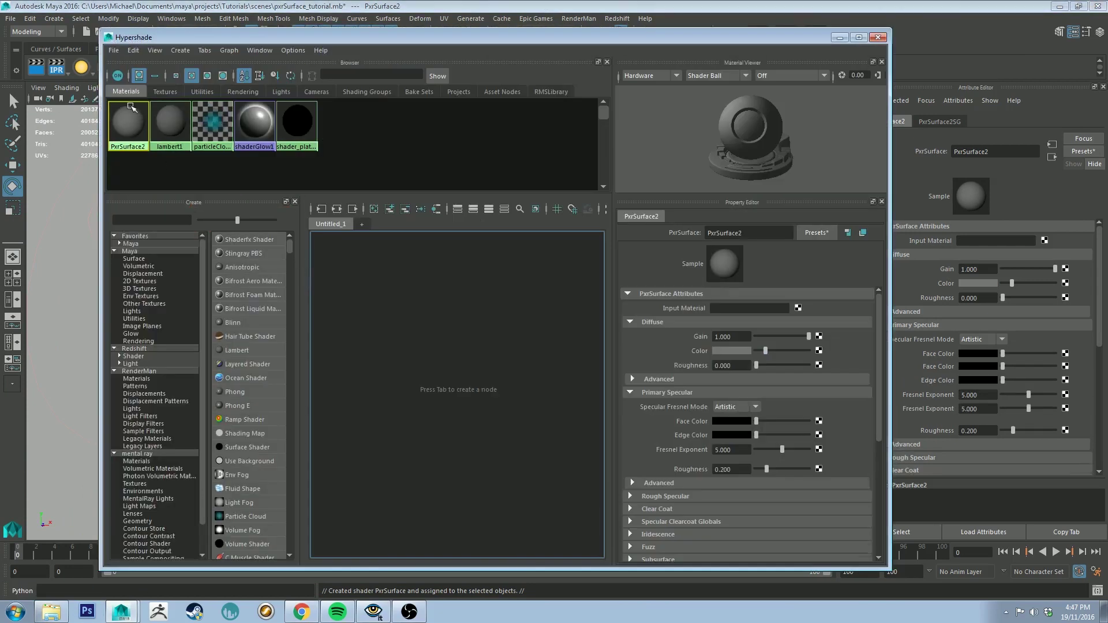
{"action": "left_click", "coordinate": [337, 209]}
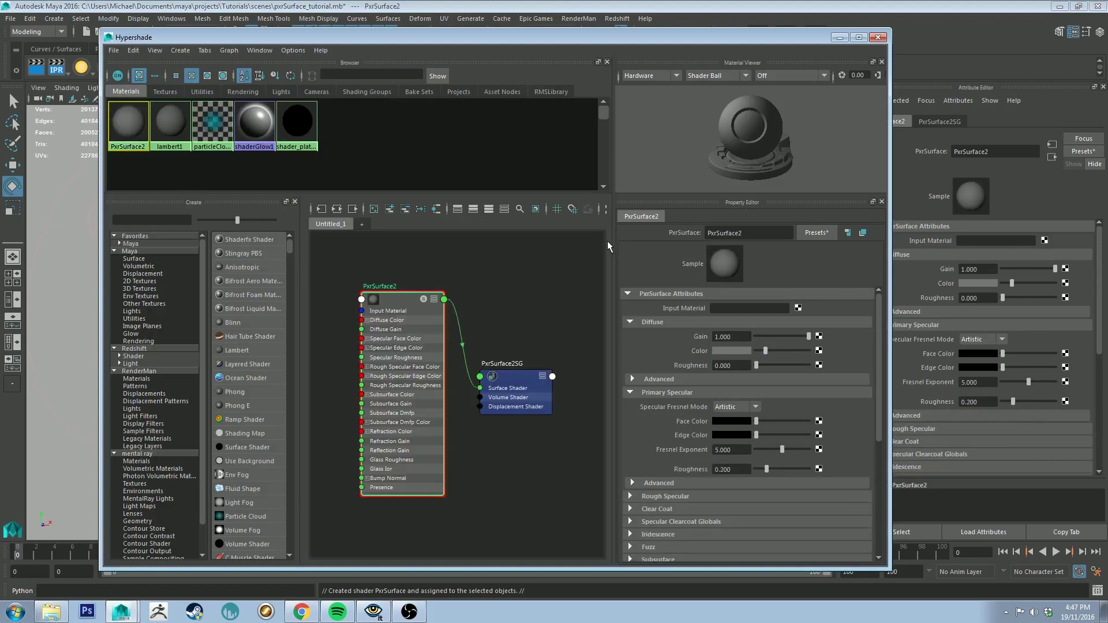
Browse PxrSurface2's preset choices and cancel the save-preset dialog without saving
{"action": "left_click", "coordinate": [826, 231]}
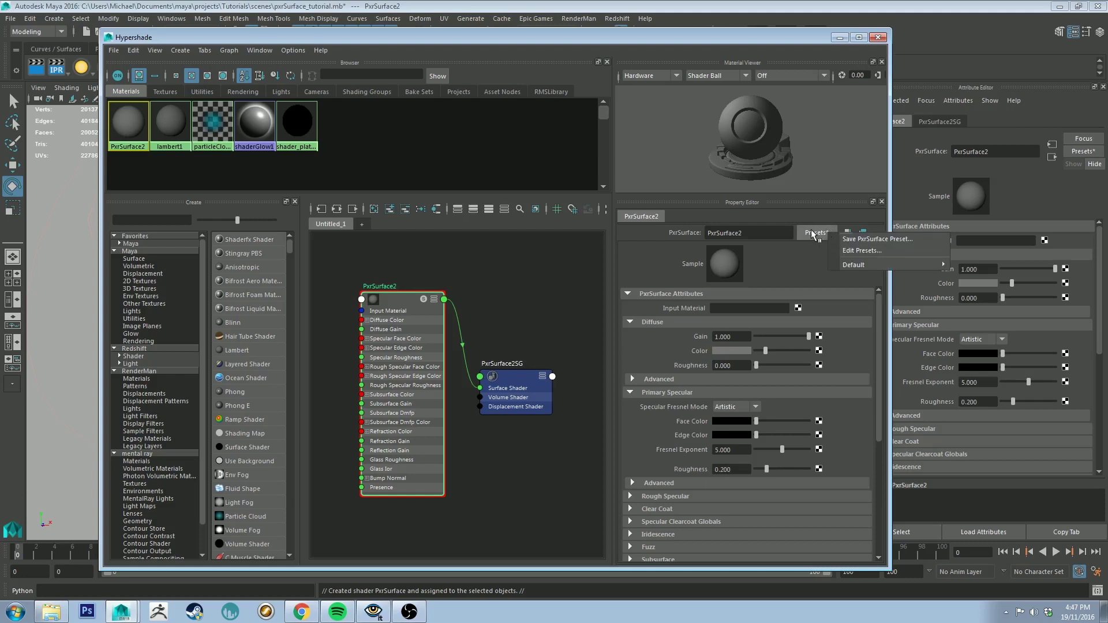
{"action": "left_click", "coordinate": [811, 236]}
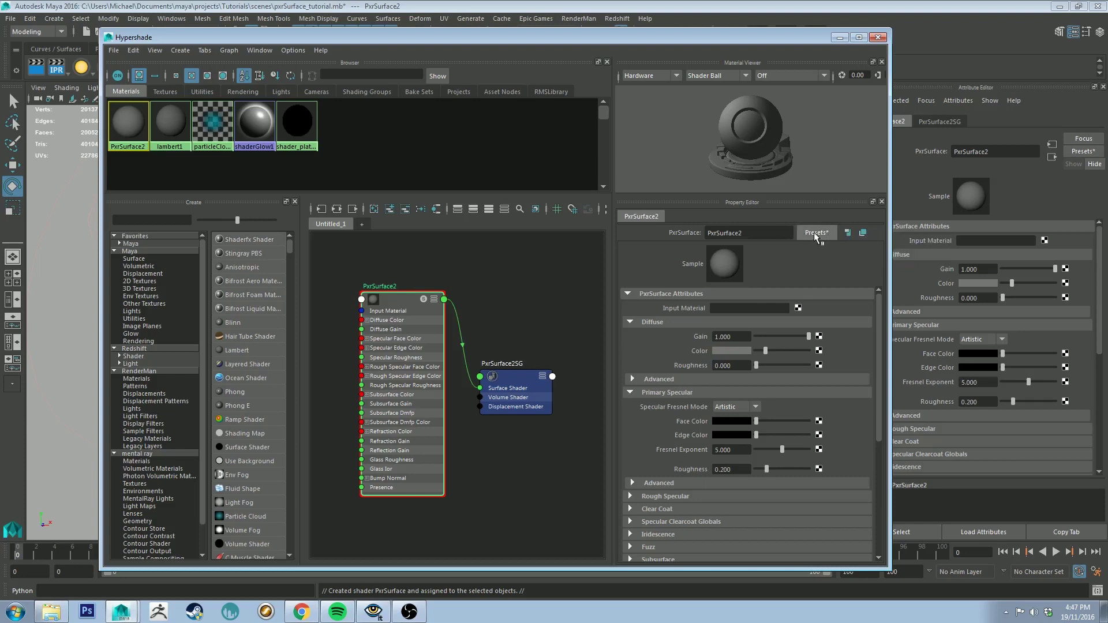
{"action": "left_click", "coordinate": [813, 232]}
{"action": "left_click", "coordinate": [871, 240]}
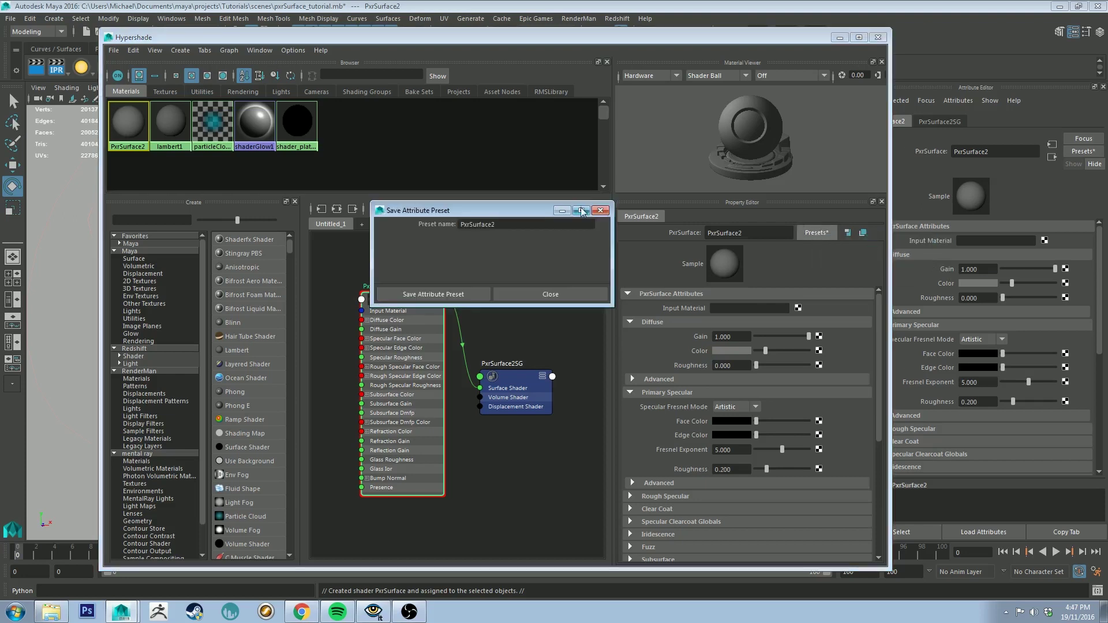
{"action": "left_click", "coordinate": [587, 292]}
{"action": "left_click", "coordinate": [816, 233]}
{"action": "mouse_move", "coordinate": [859, 269]}
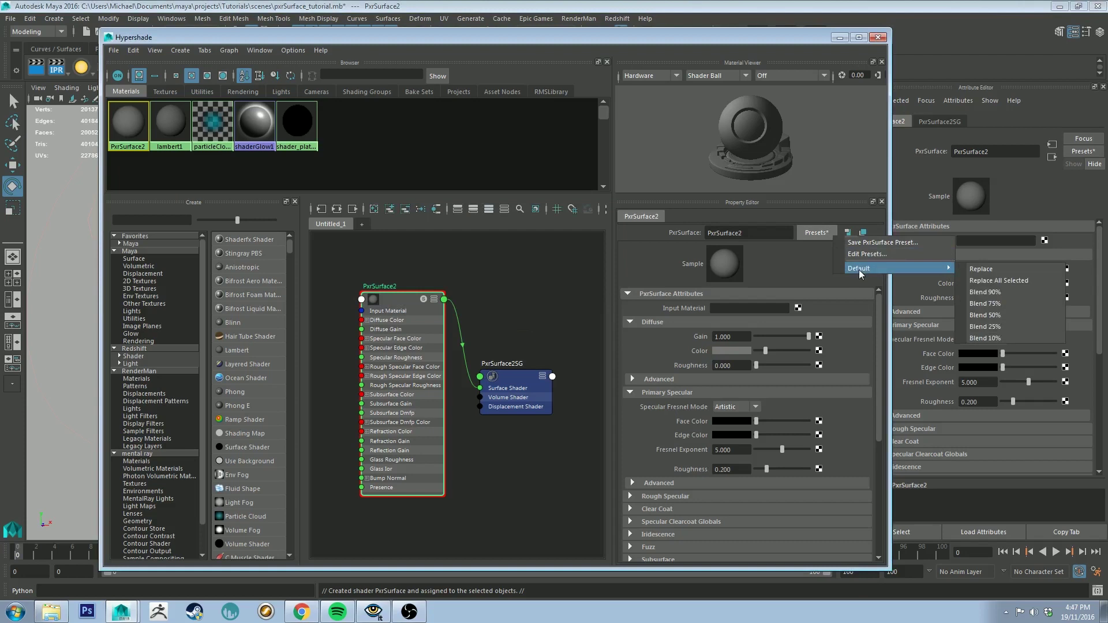
{"action": "left_click", "coordinate": [766, 257]}
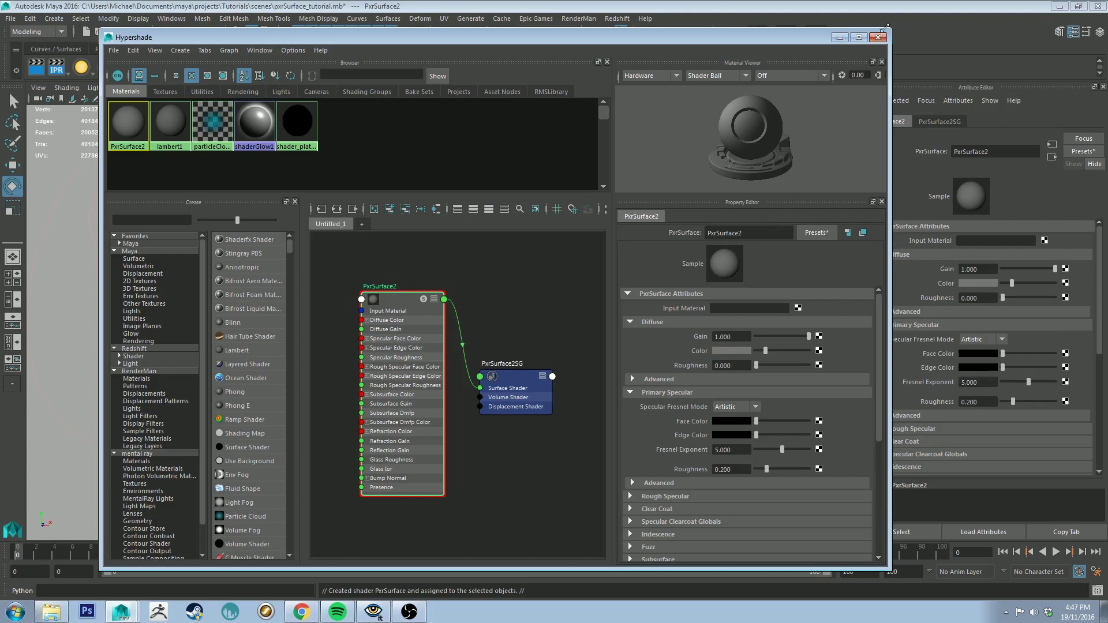
{"action": "left_click", "coordinate": [840, 38]}
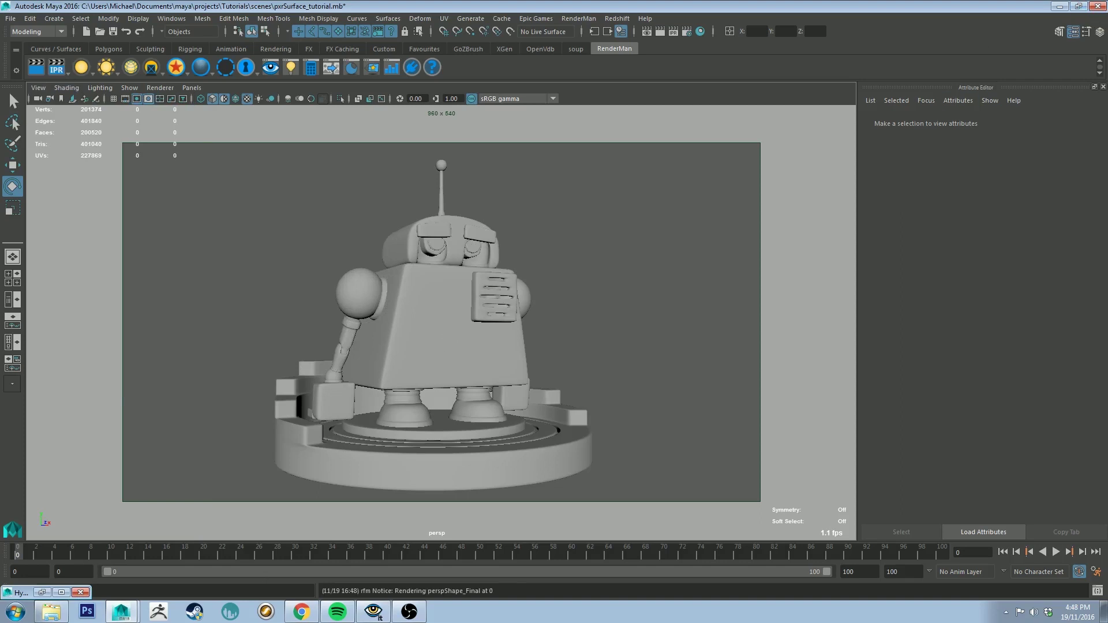
Check the IPR render window, then select the robot and display PxrSurface2's attributes
{"action": "left_click", "coordinate": [375, 613]}
{"action": "left_click", "coordinate": [885, 60]}
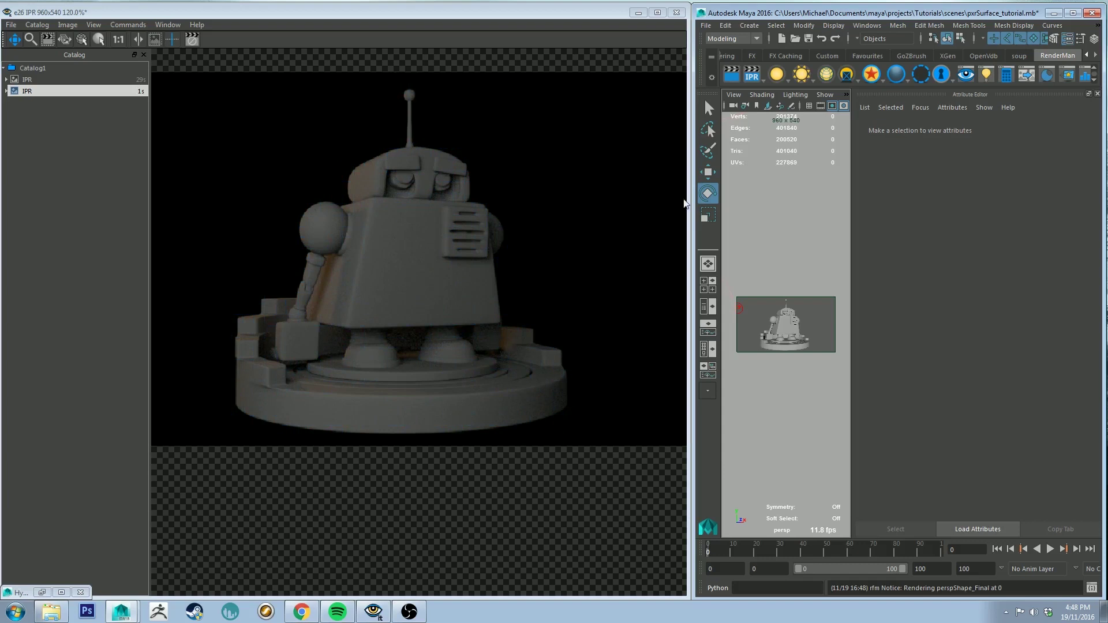
{"action": "left_click", "coordinate": [783, 323]}
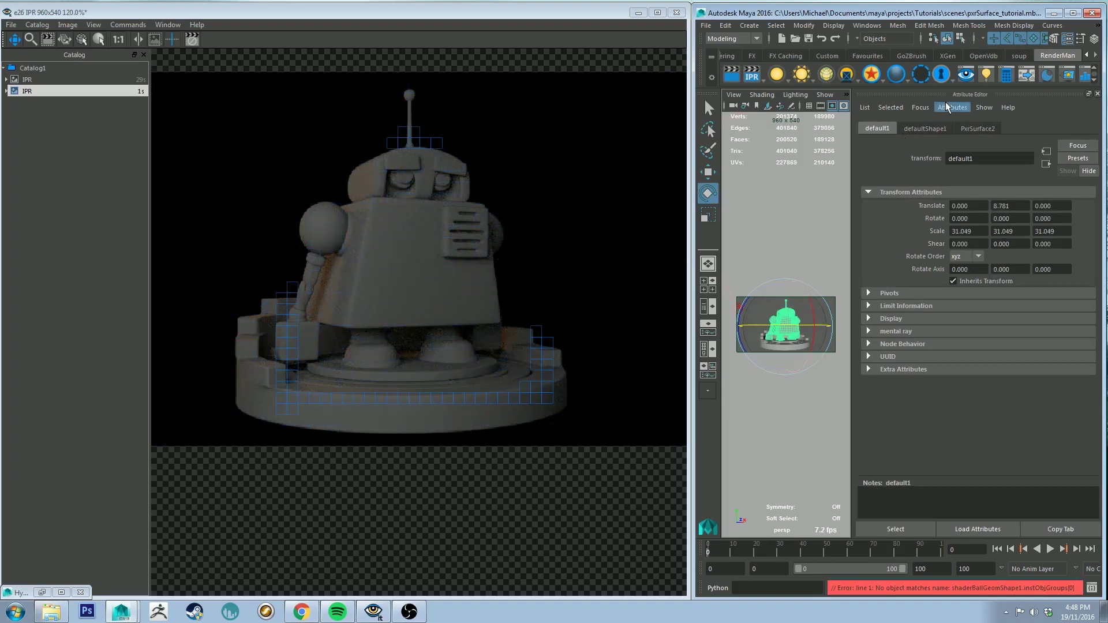
{"action": "left_click", "coordinate": [974, 128]}
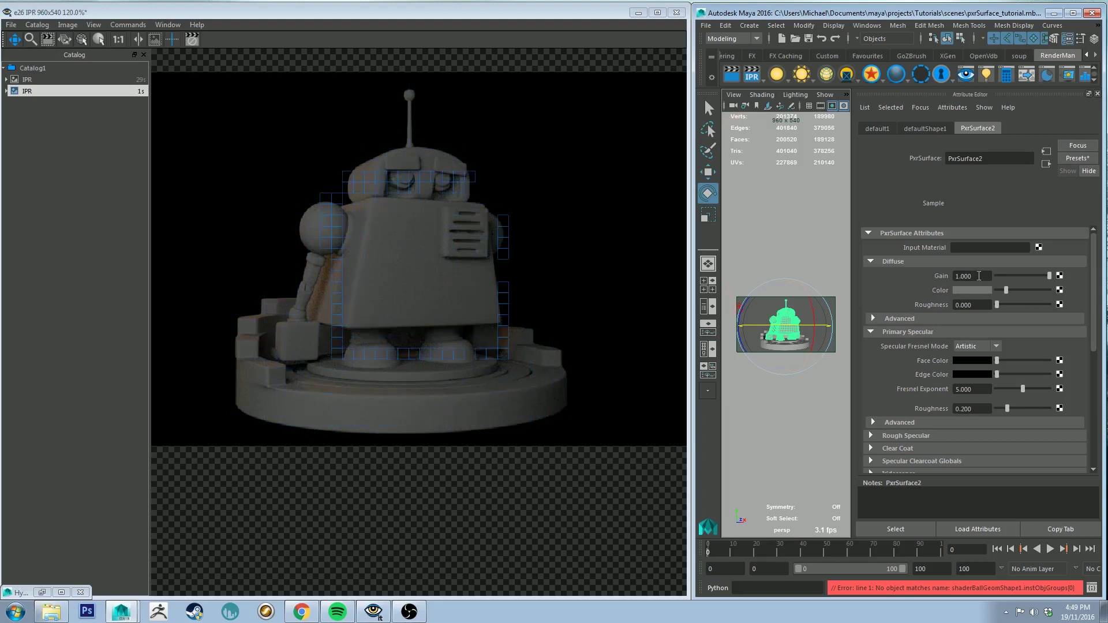
Test Diffuse Gain down to 0.135, restore it to 1.000, and open the Diffuse Color picker
{"action": "left_click", "coordinate": [1010, 275]}
{"action": "left_click_drag", "start_coordinate": [1007, 275], "coordinate": [1003, 275]}
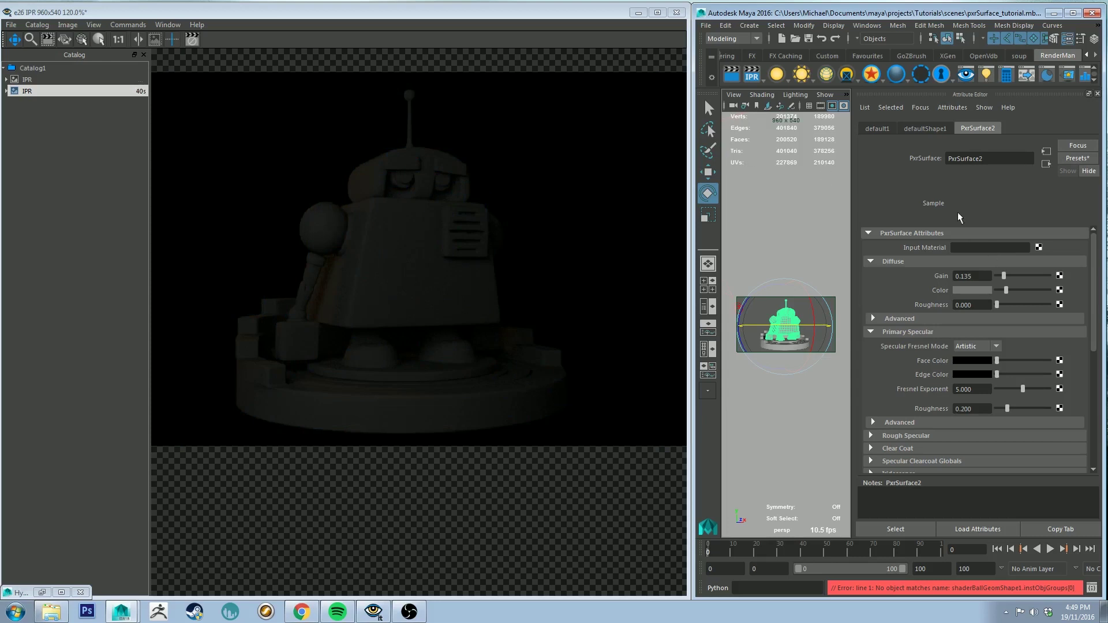
{"action": "left_click_drag", "start_coordinate": [1045, 278], "coordinate": [1051, 277]}
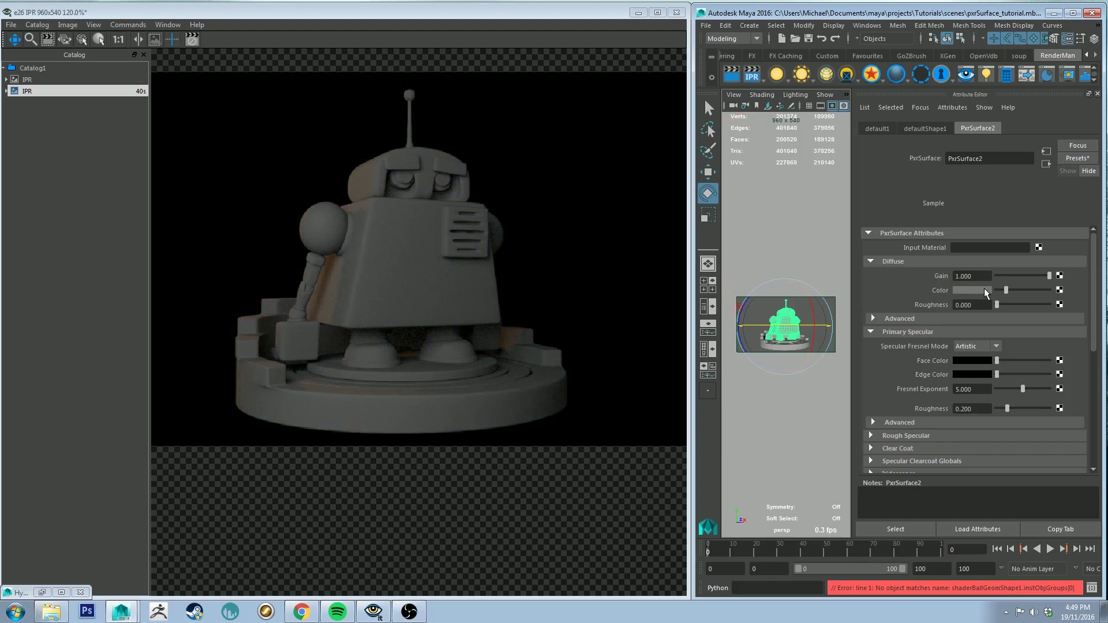
{"action": "left_click", "coordinate": [985, 289]}
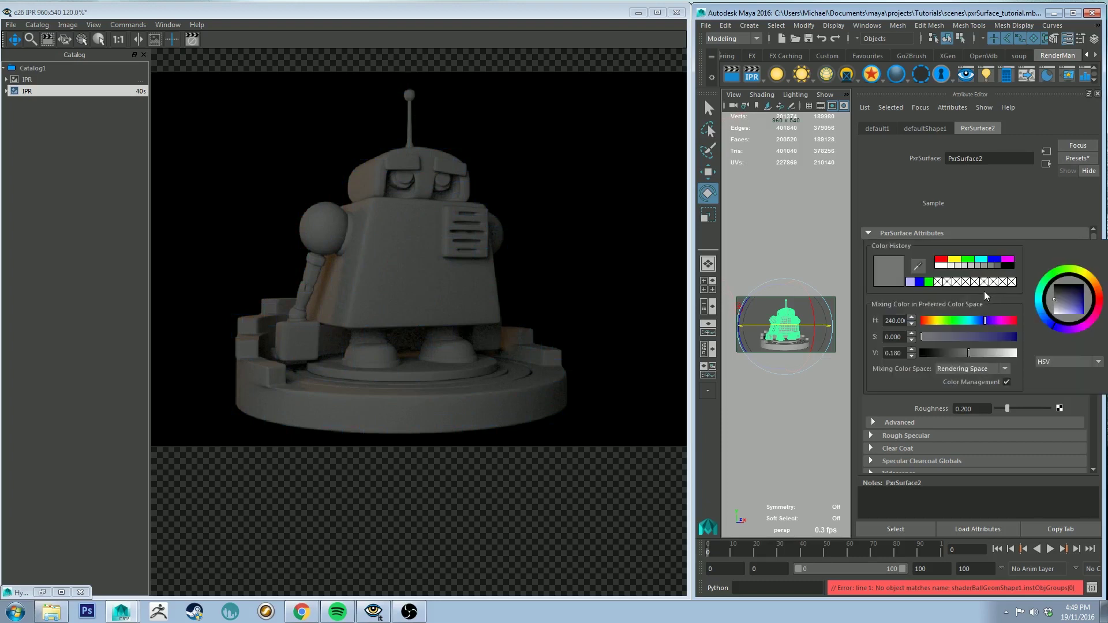
Set the diffuse colour to a saturated purple-blue and Diffuse Roughness to 0.843
{"action": "mouse_move", "coordinate": [1063, 299]}
{"action": "left_mouse_down"}
{"action": "mouse_move", "coordinate": [1084, 307]}
{"action": "mouse_move", "coordinate": [1072, 317]}
{"action": "left_mouse_up"}
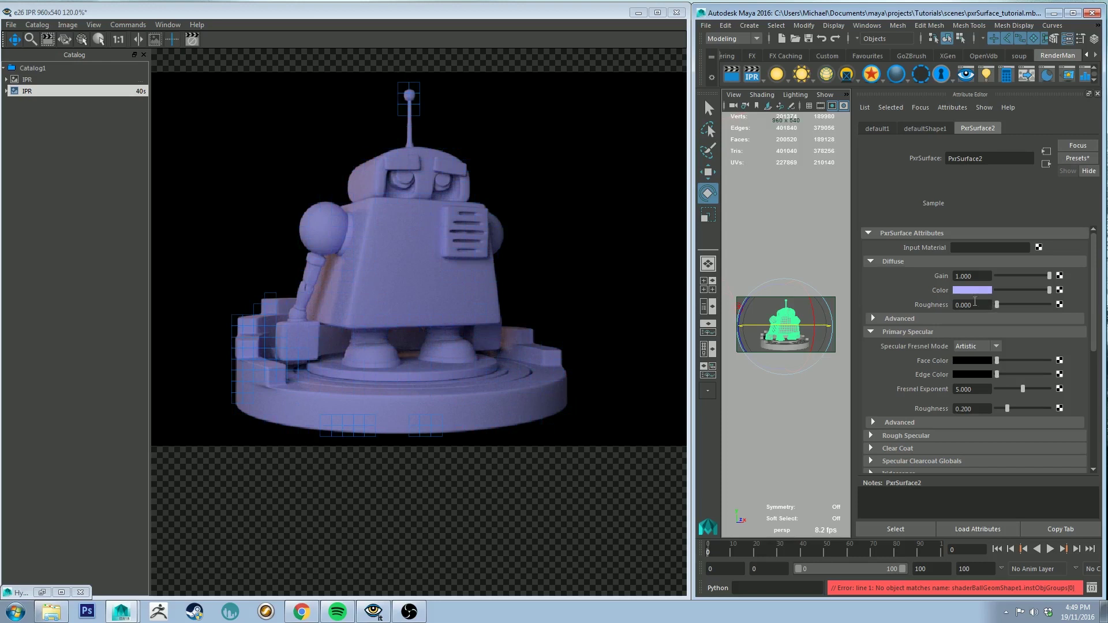
{"action": "key", "text": "ctrl+z"}
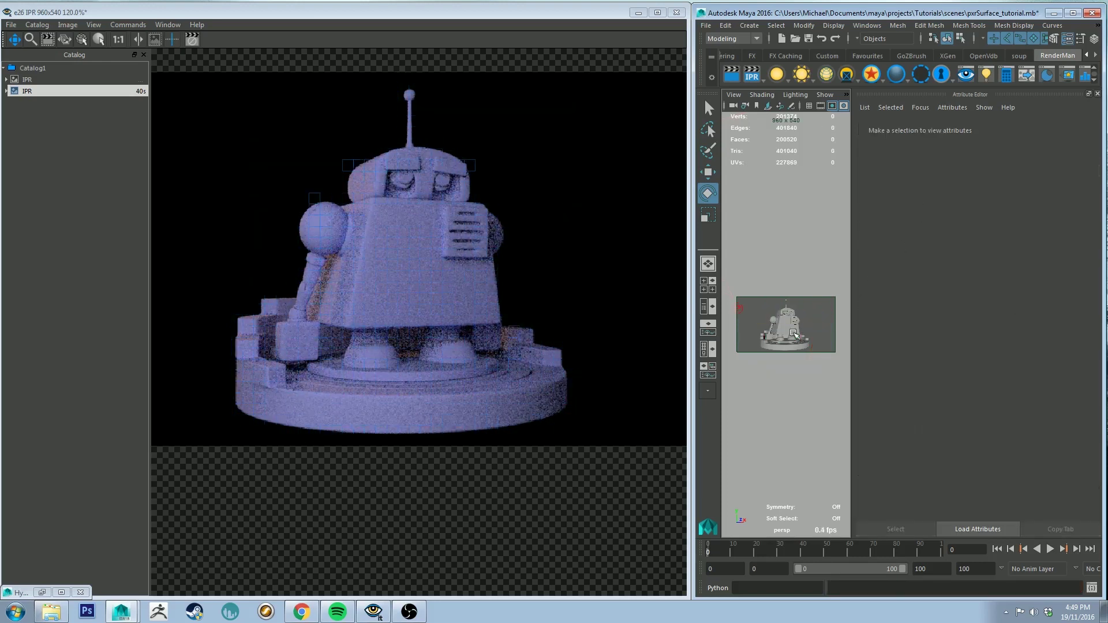
{"action": "left_click_drag", "start_coordinate": [744, 346], "coordinate": [826, 291]}
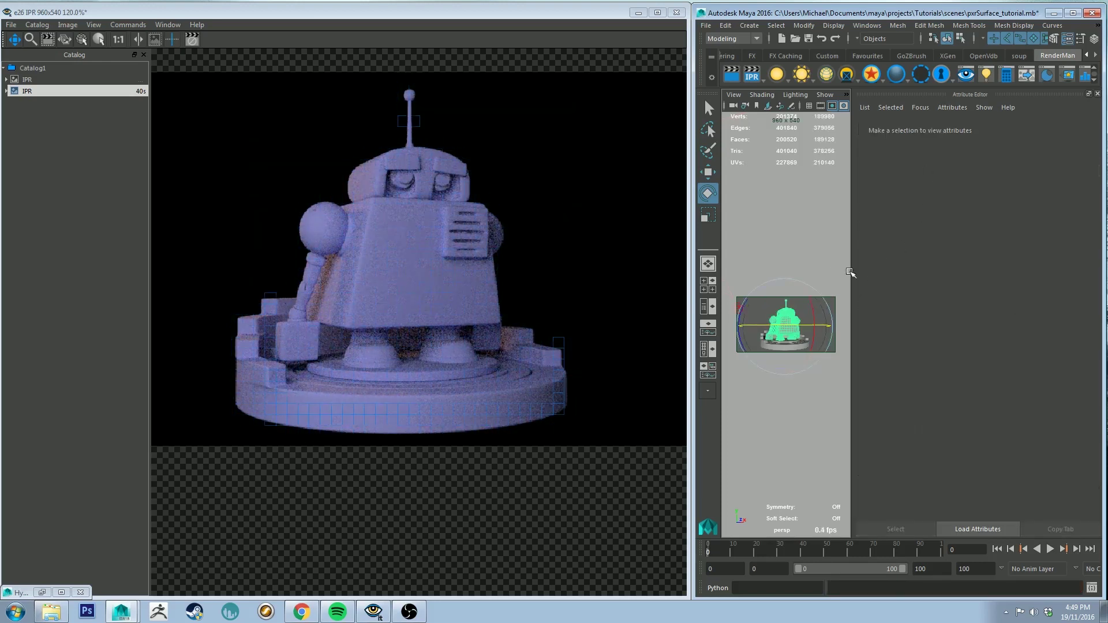
{"action": "left_click_drag", "start_coordinate": [1002, 304], "coordinate": [1033, 305]}
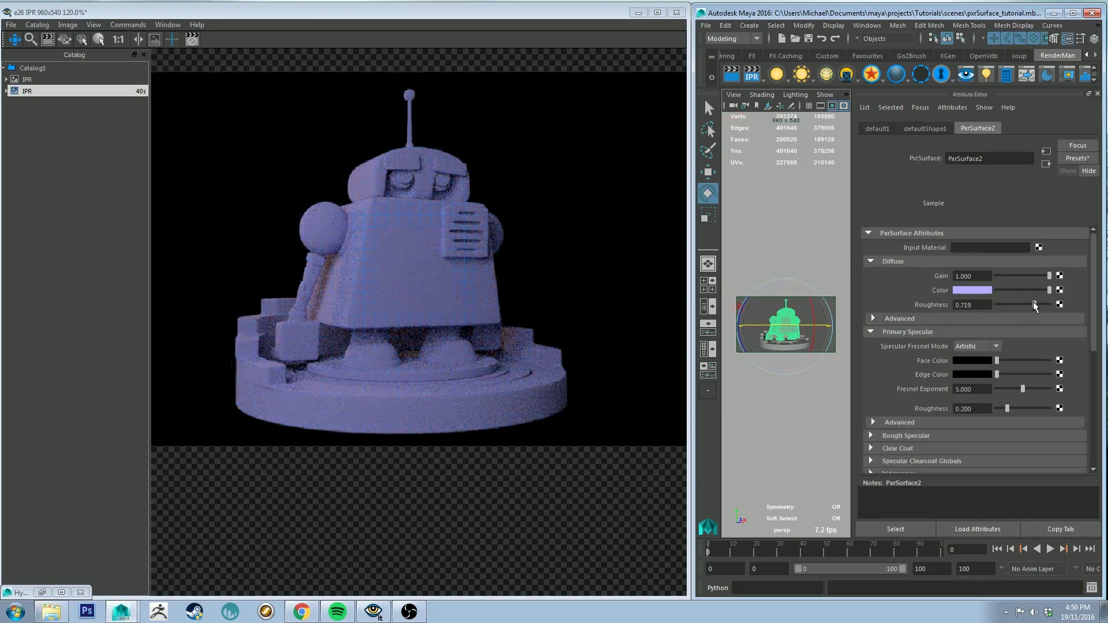
{"action": "left_click_drag", "start_coordinate": [1033, 303], "coordinate": [1040, 304]}
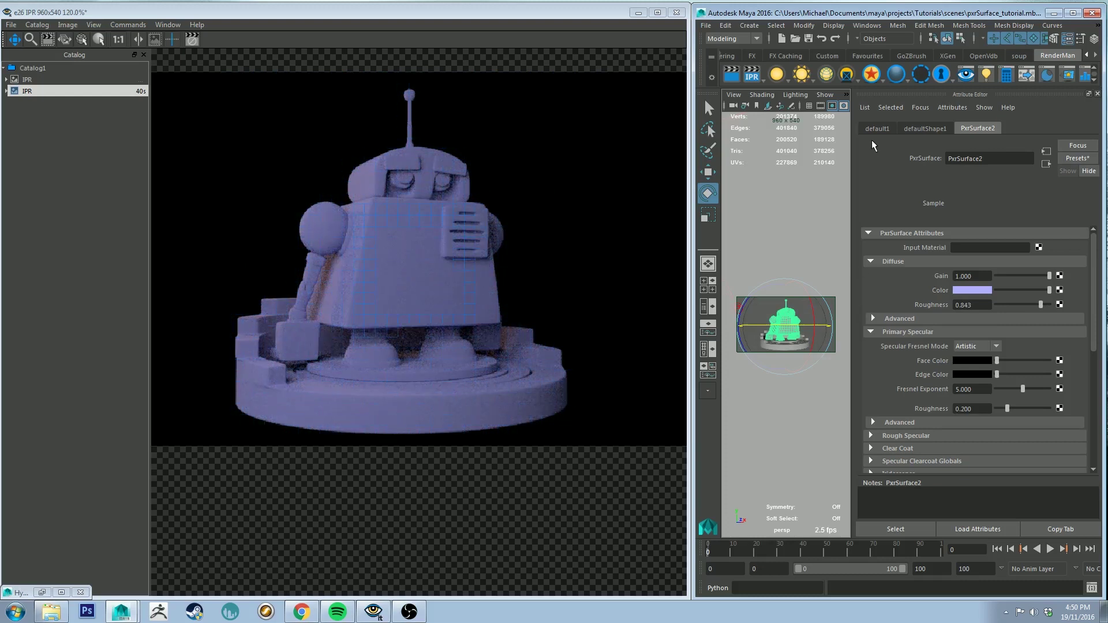
Frame the robot's head with the Closeup bookmark and drag Diffuse Roughness to 1.000
{"action": "left_click", "coordinate": [733, 95]}
{"action": "mouse_move", "coordinate": [795, 259]}
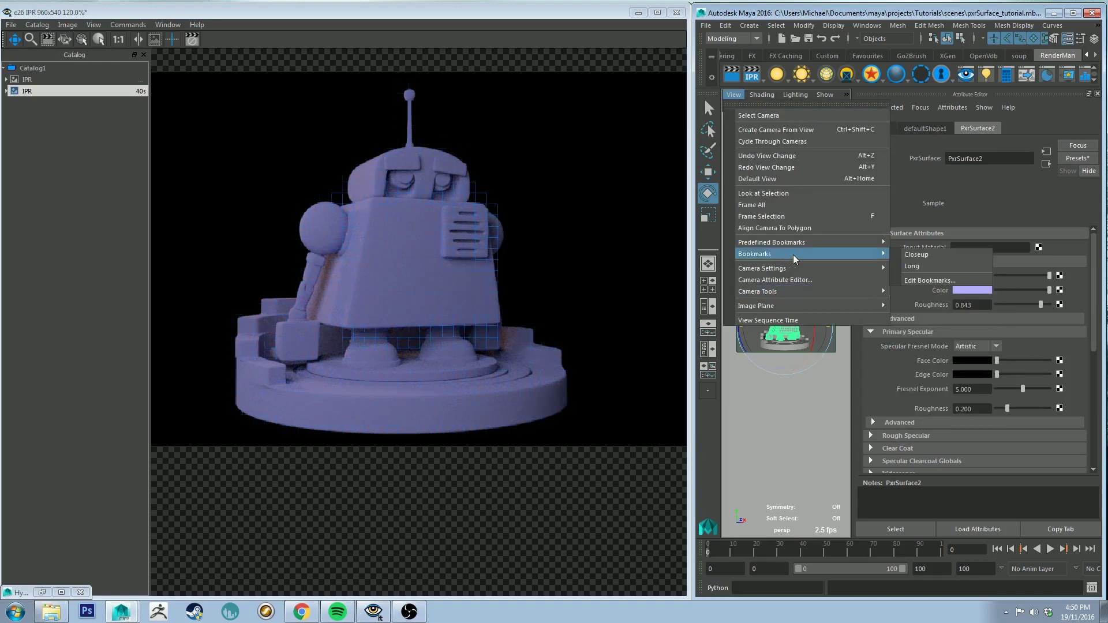
{"action": "left_click", "coordinate": [917, 255]}
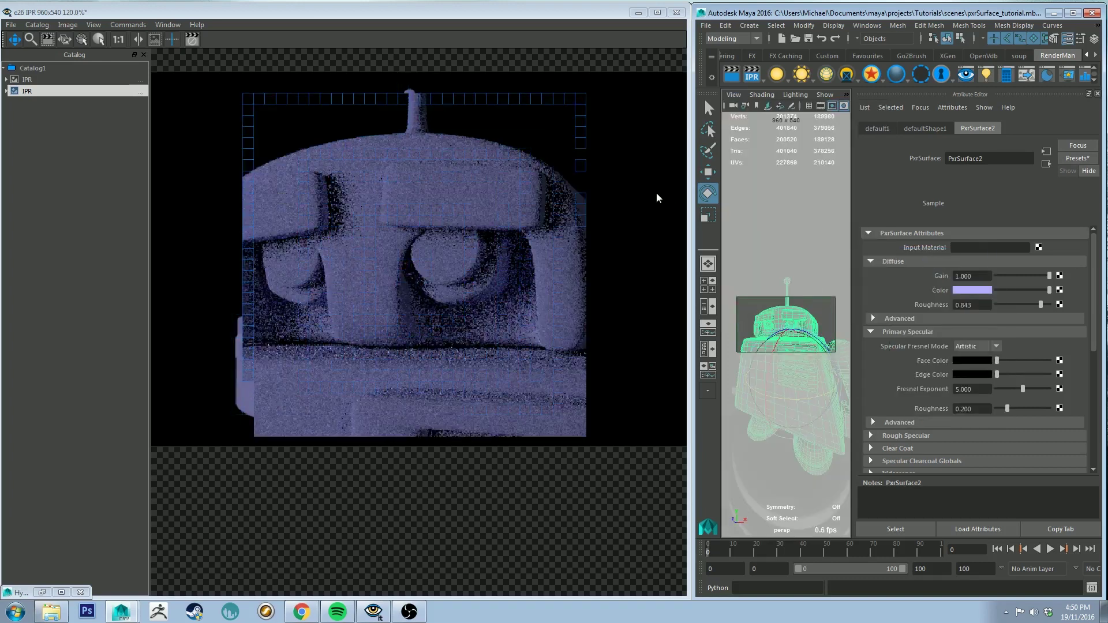
{"action": "left_click_drag", "start_coordinate": [1040, 304], "coordinate": [1059, 306]}
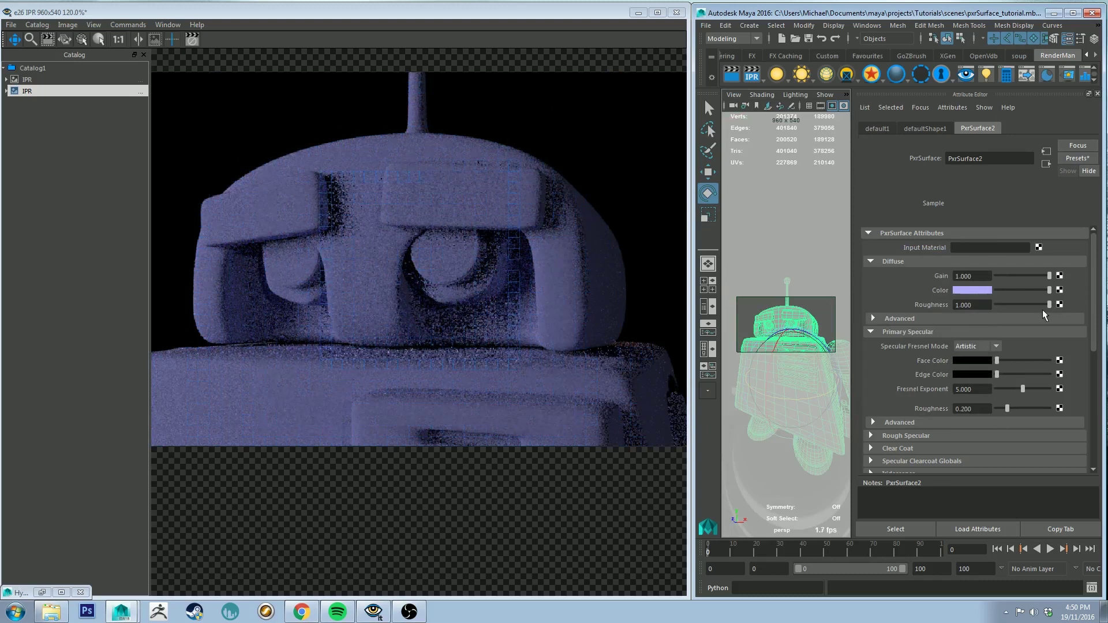
Compare Diffuse Roughness at 0 and near 1, then enter 0.2
{"action": "left_click", "coordinate": [997, 302]}
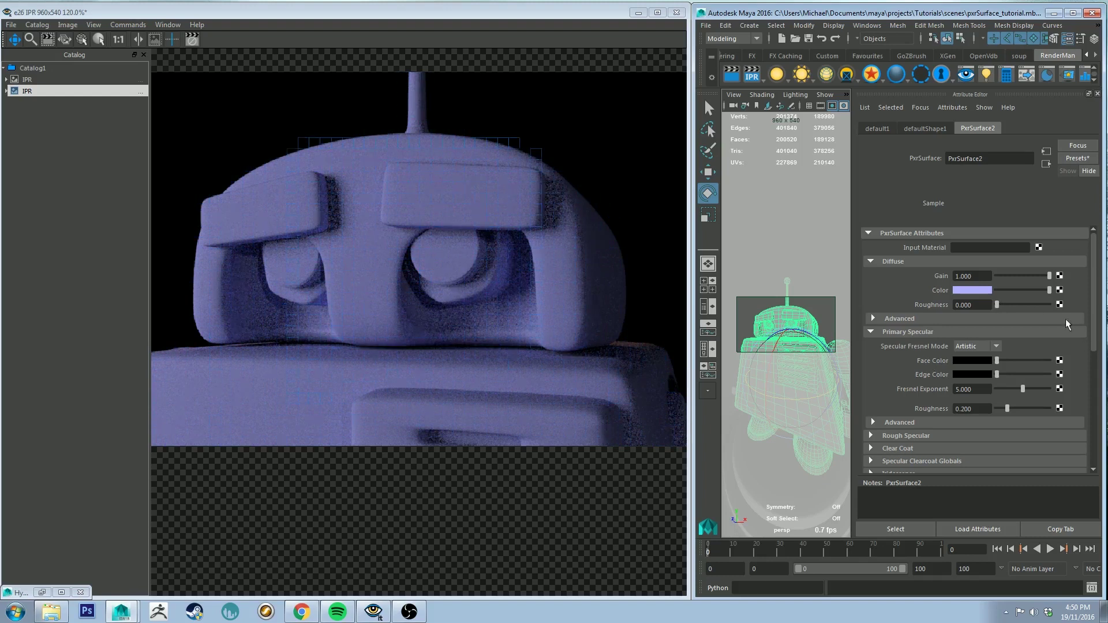
{"action": "left_click", "coordinate": [1046, 302]}
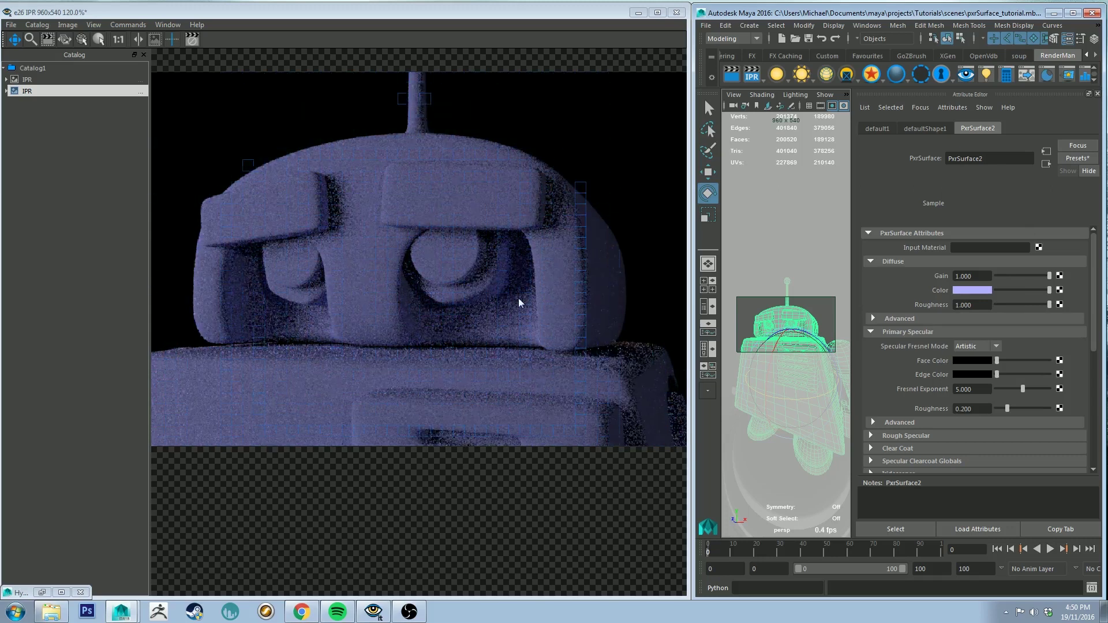
{"action": "left_click", "coordinate": [996, 304]}
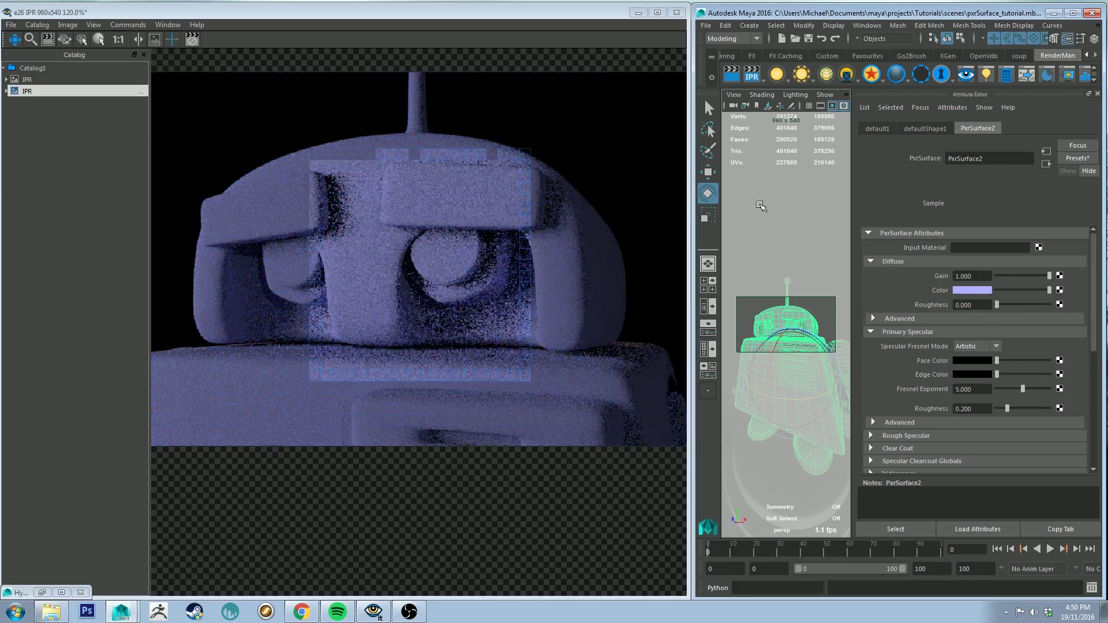
{"action": "double_click", "coordinate": [980, 304]}
{"action": "type", "text": "0.2"}
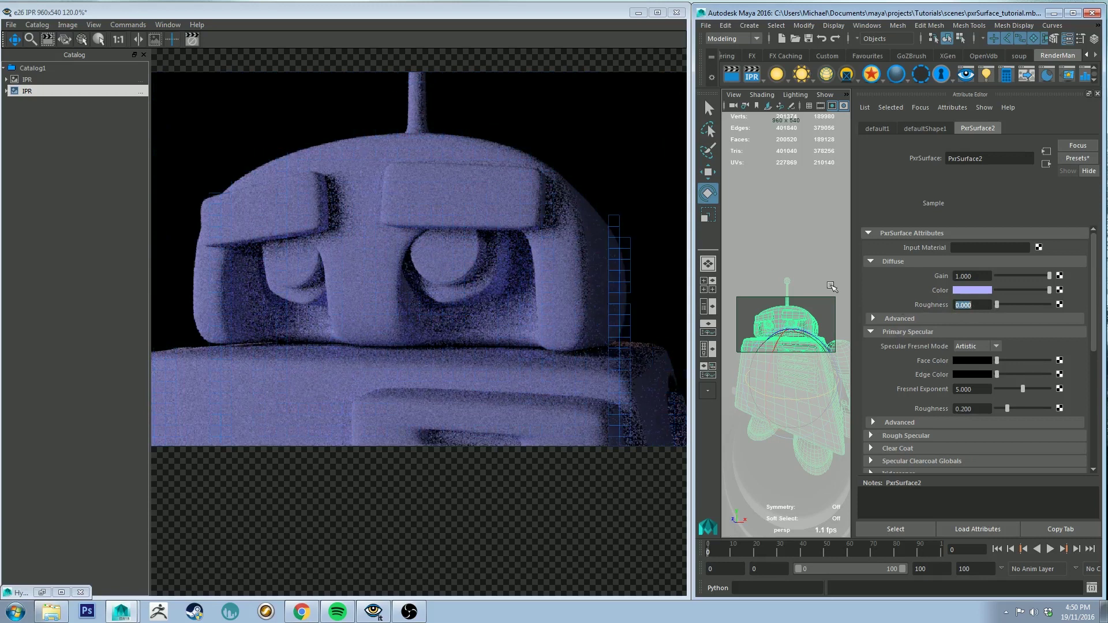
{"action": "key", "text": "Return"}
Expand the advanced diffuse settings to show Bump and stop the IPR render
{"action": "left_click", "coordinate": [891, 318]}
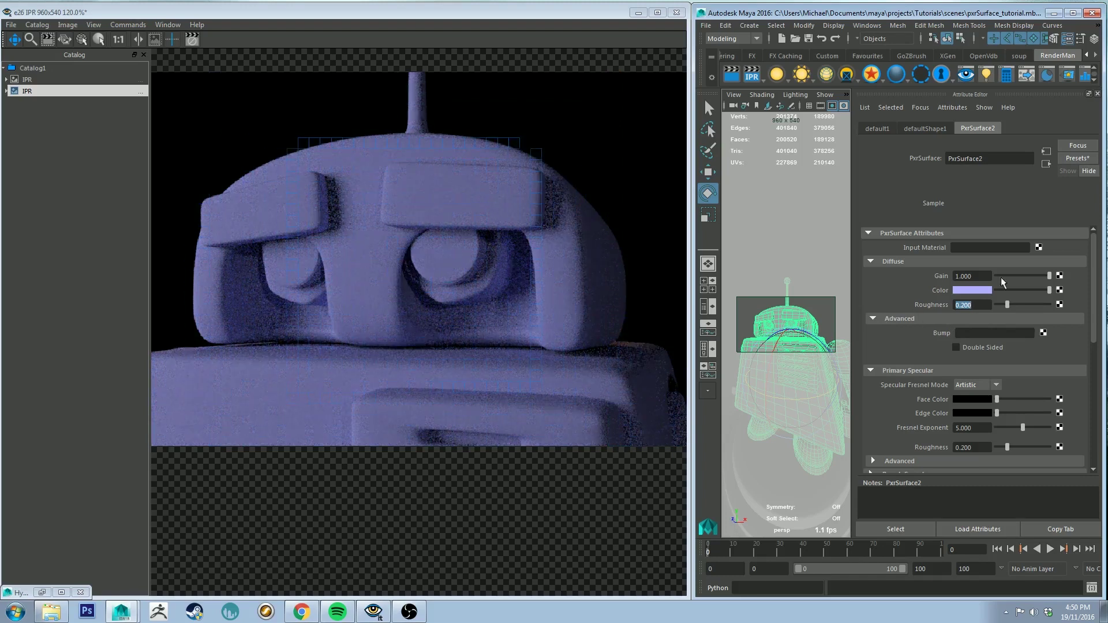
{"action": "right_click", "coordinate": [760, 75]}
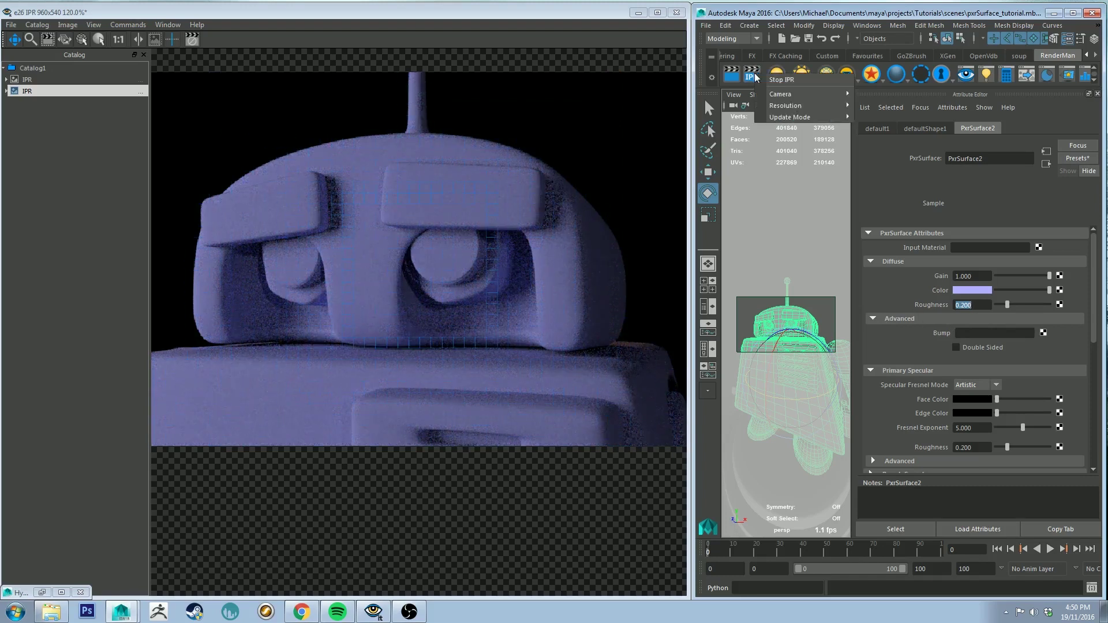
{"action": "left_click", "coordinate": [779, 81]}
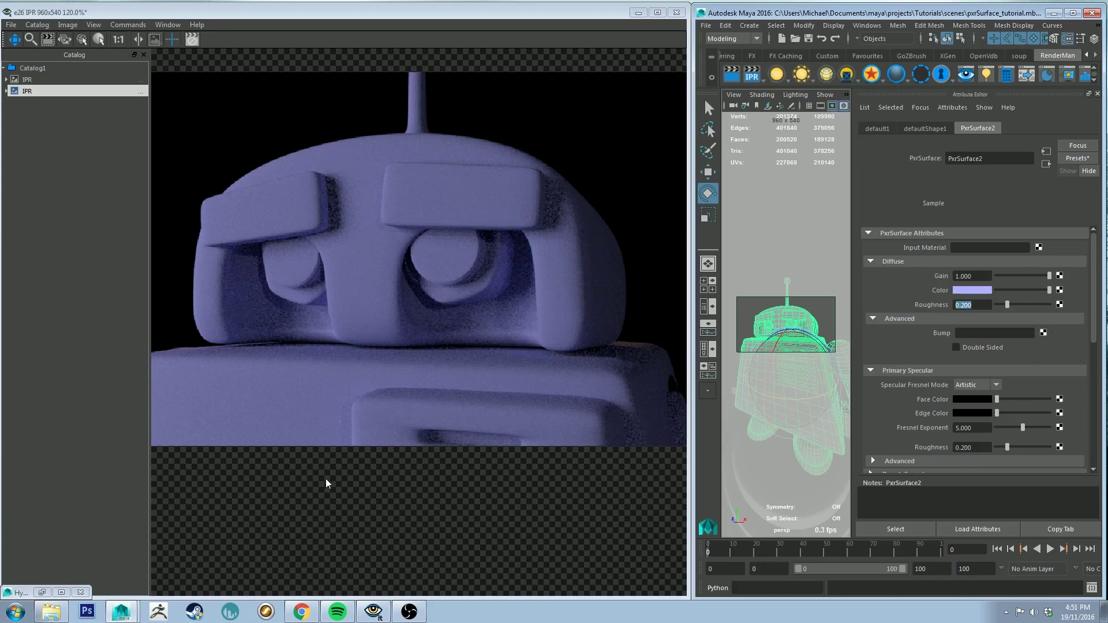
Load PxrSurface2 into a cleared Hypershade graph and start mapping a texture to its diffuse Bump
{"action": "left_click", "coordinate": [60, 593]}
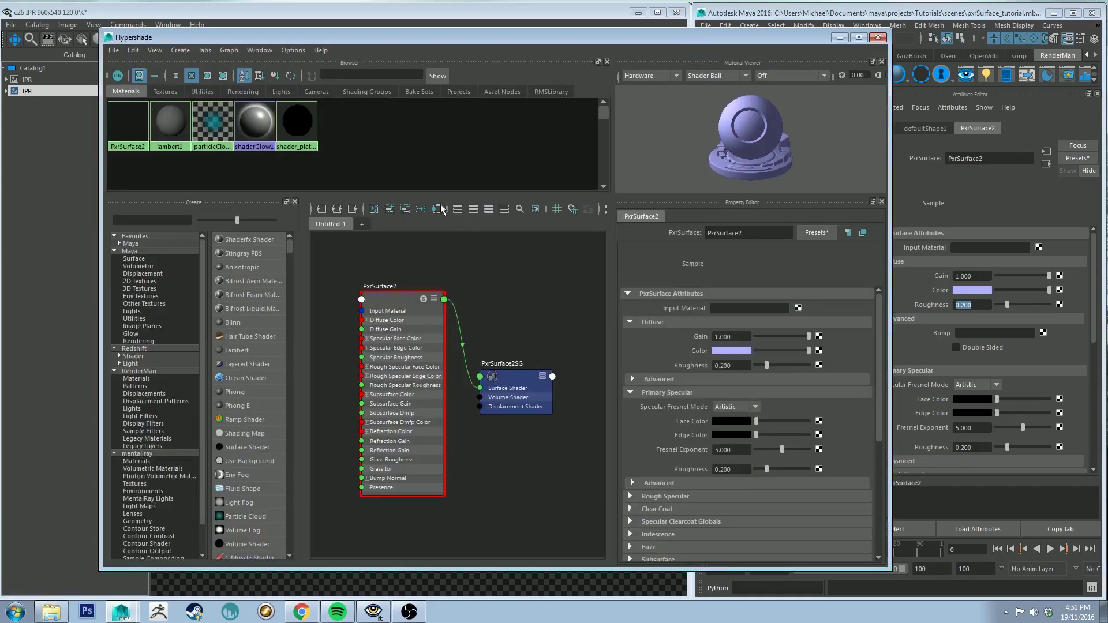
{"action": "left_click", "coordinate": [373, 209]}
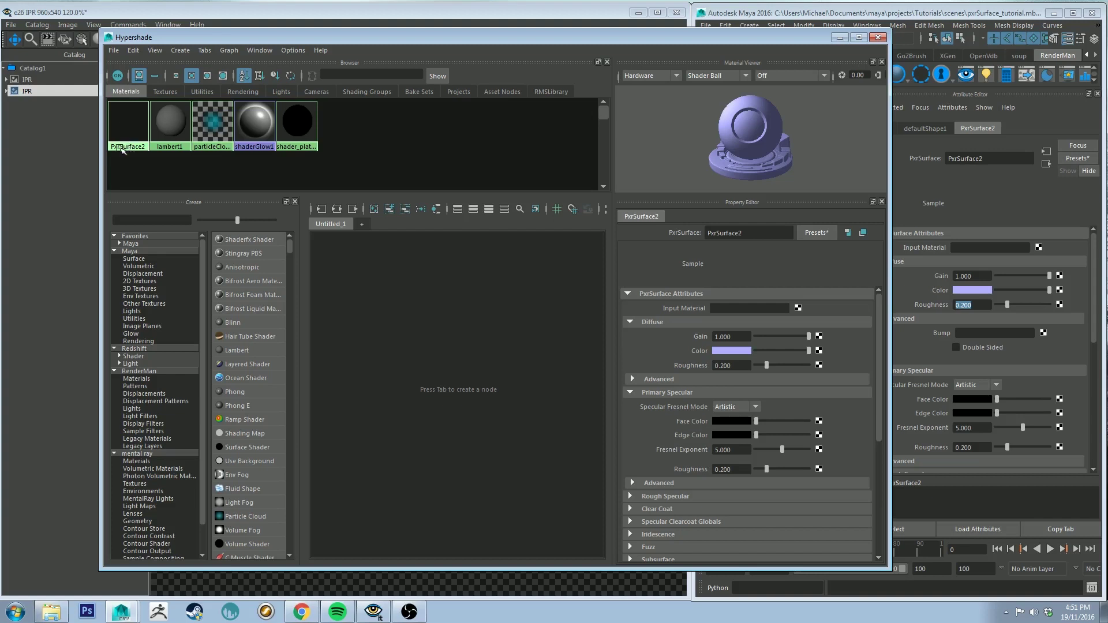
{"action": "middle_click_drag", "start_coordinate": [121, 149], "coordinate": [398, 289]}
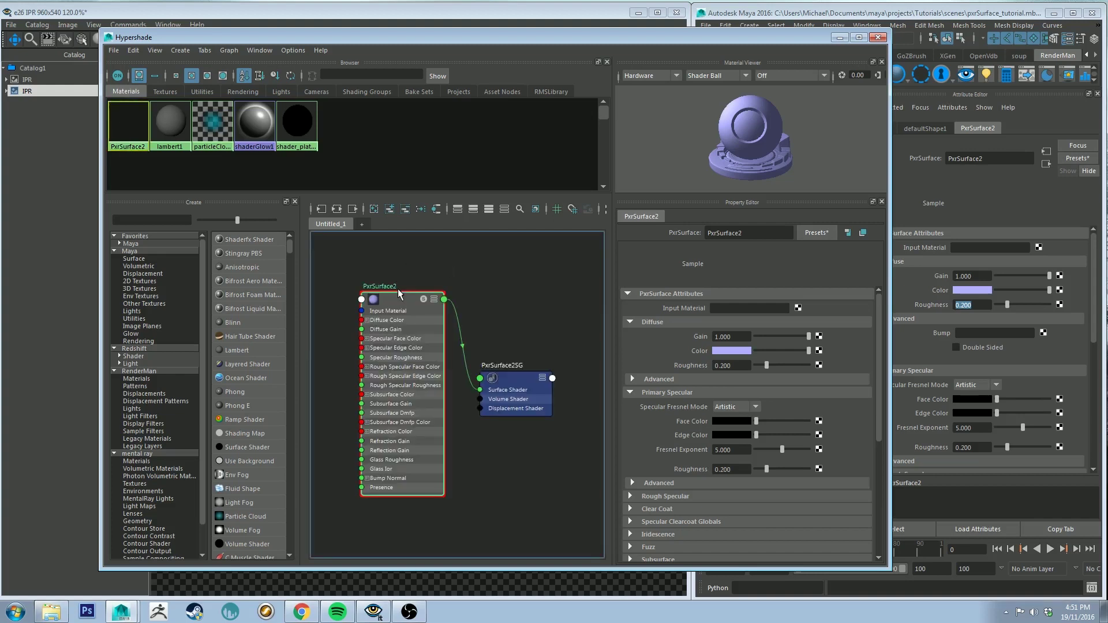
{"action": "middle_click_drag", "start_coordinate": [425, 264], "coordinate": [479, 265], "text": "alt"}
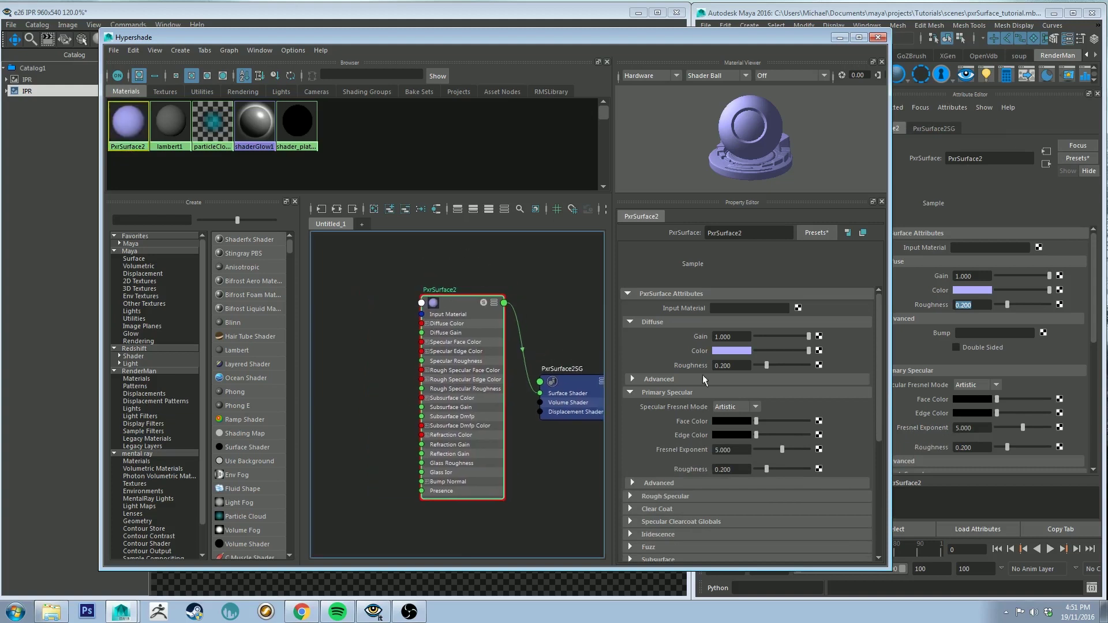
{"action": "left_click", "coordinate": [658, 381]}
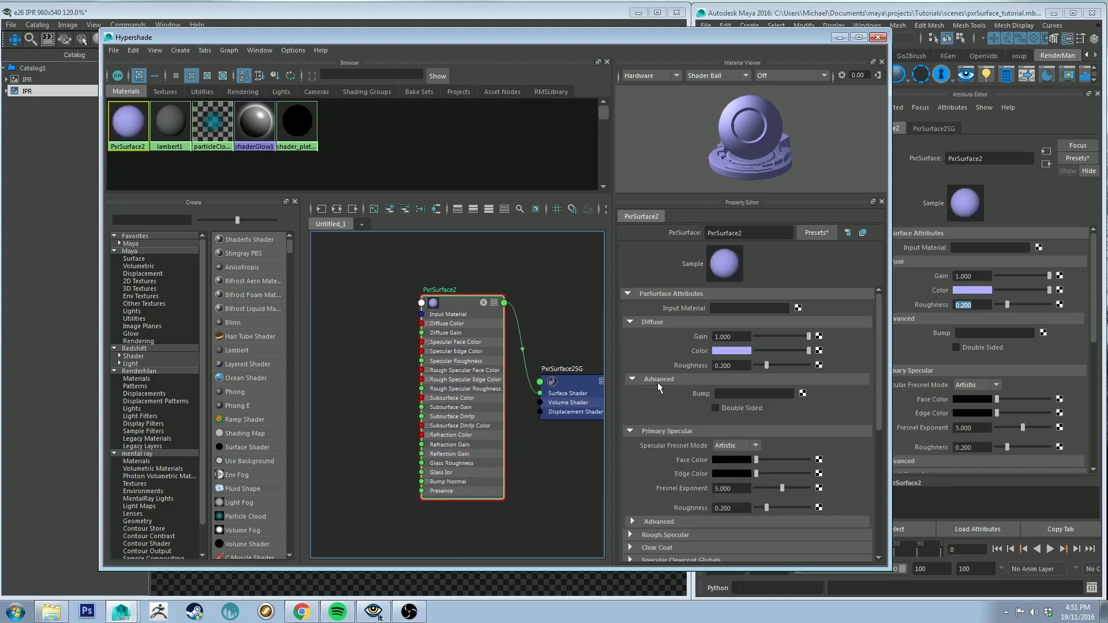
{"action": "left_click", "coordinate": [802, 394]}
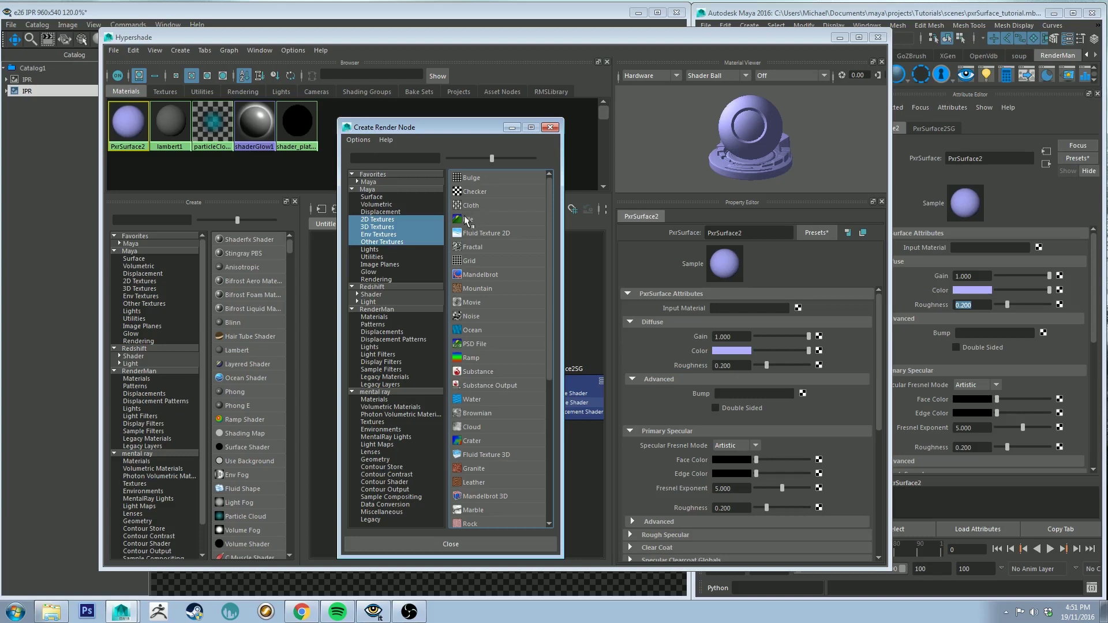
Add a PxrFractal pattern as PxrSurface2's bump, arrange the graph in a row, and select PxrFractal1
{"action": "left_click", "coordinate": [374, 324]}
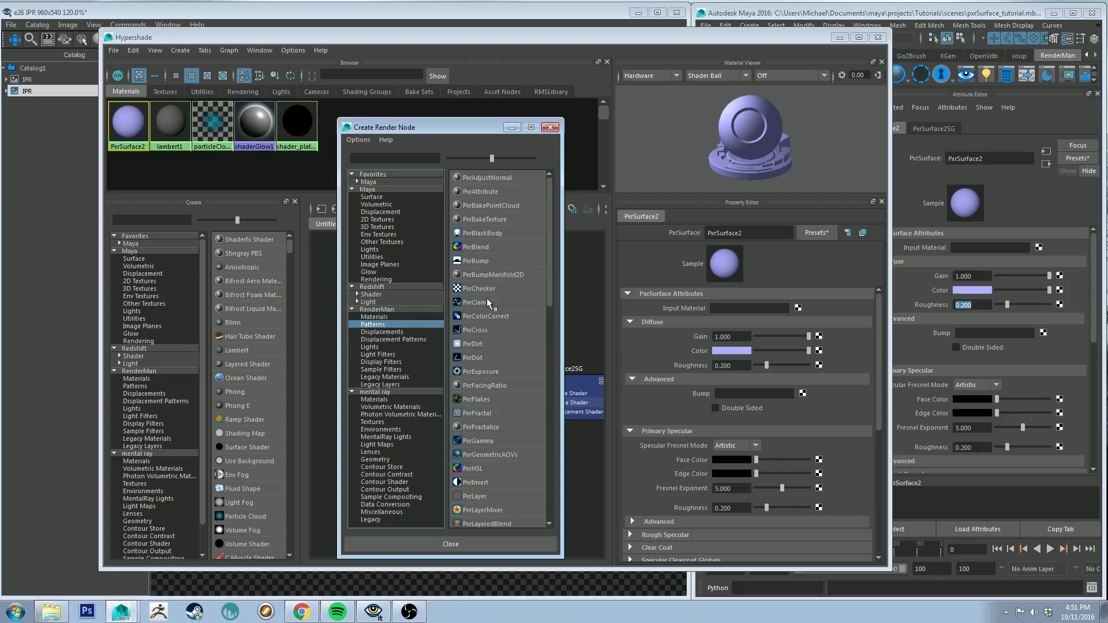
{"action": "left_click", "coordinate": [486, 415]}
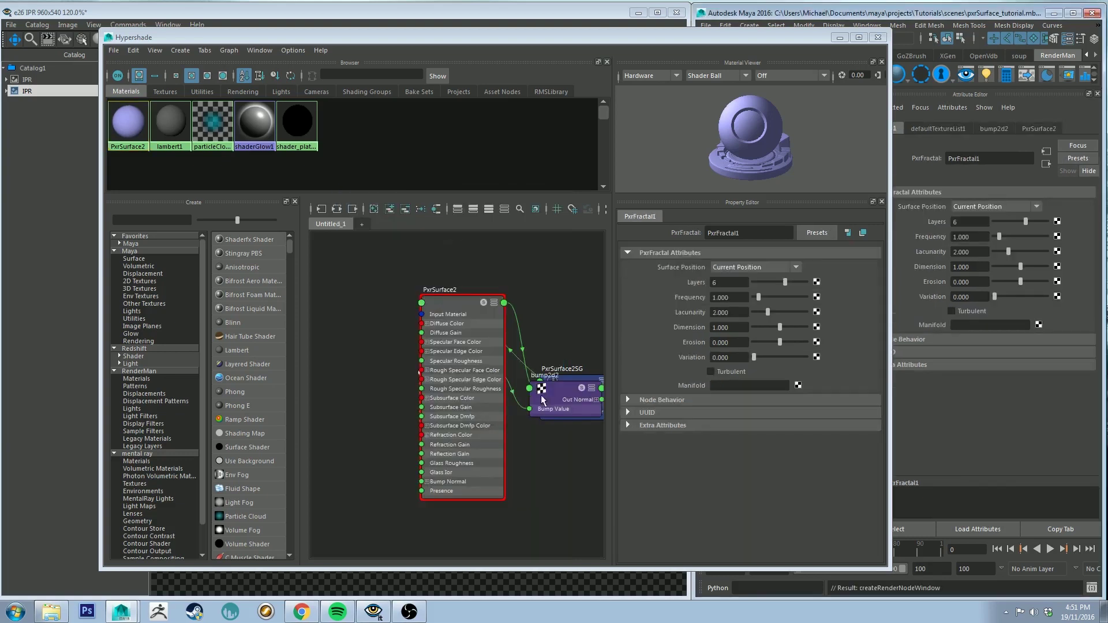
{"action": "left_click_drag", "start_coordinate": [567, 381], "coordinate": [337, 263]}
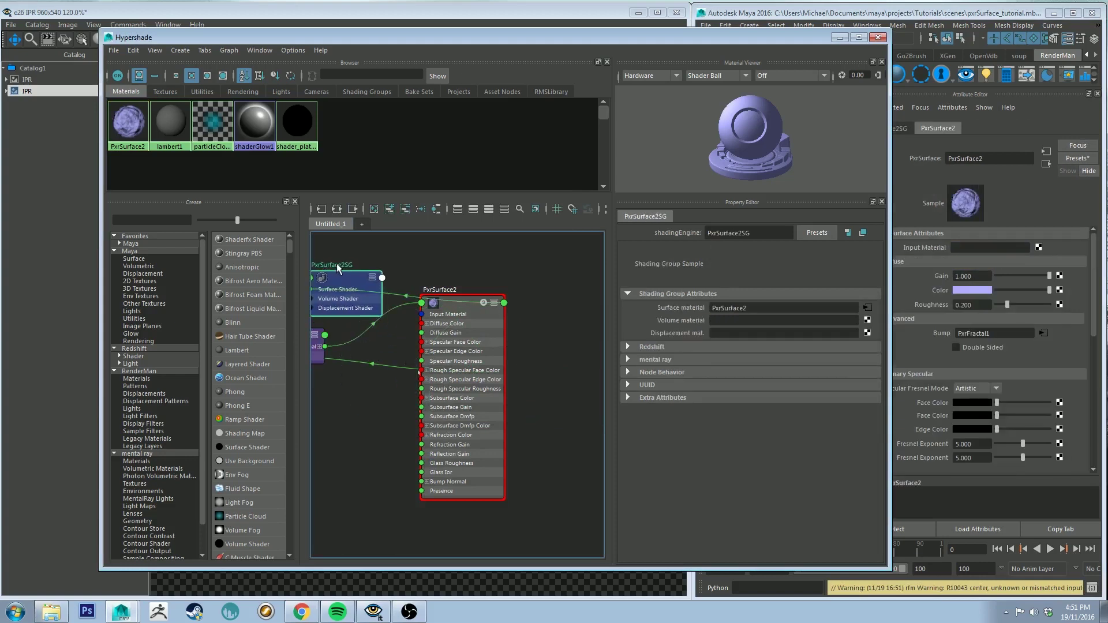
{"action": "left_click", "coordinate": [337, 208]}
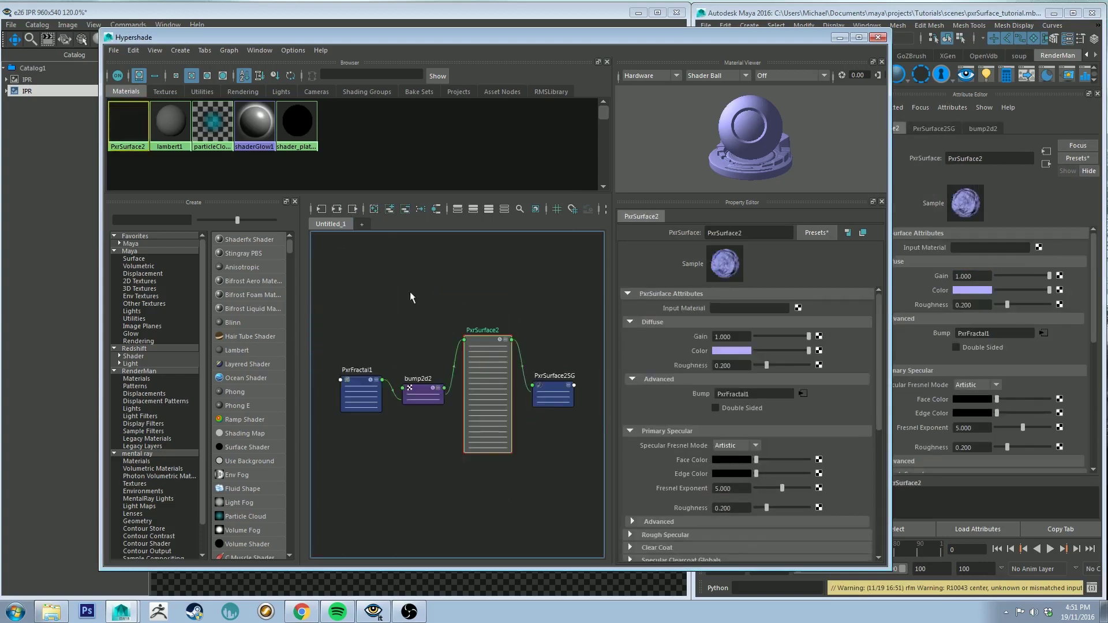
{"action": "left_click", "coordinate": [362, 382]}
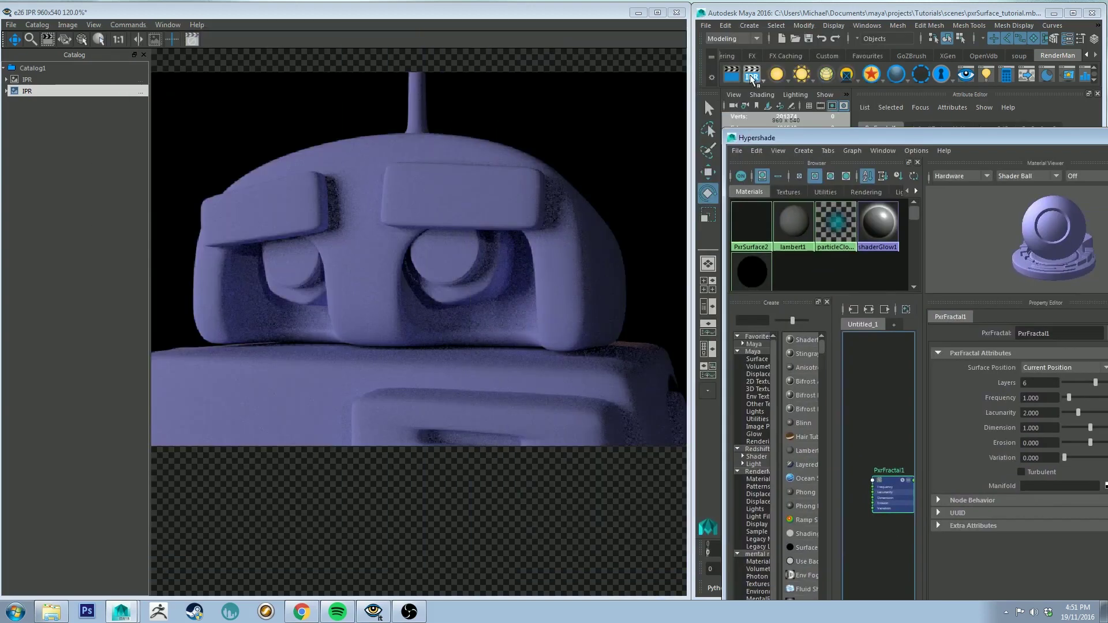
{"action": "left_click_drag", "start_coordinate": [749, 75], "coordinate": [700, 42]}
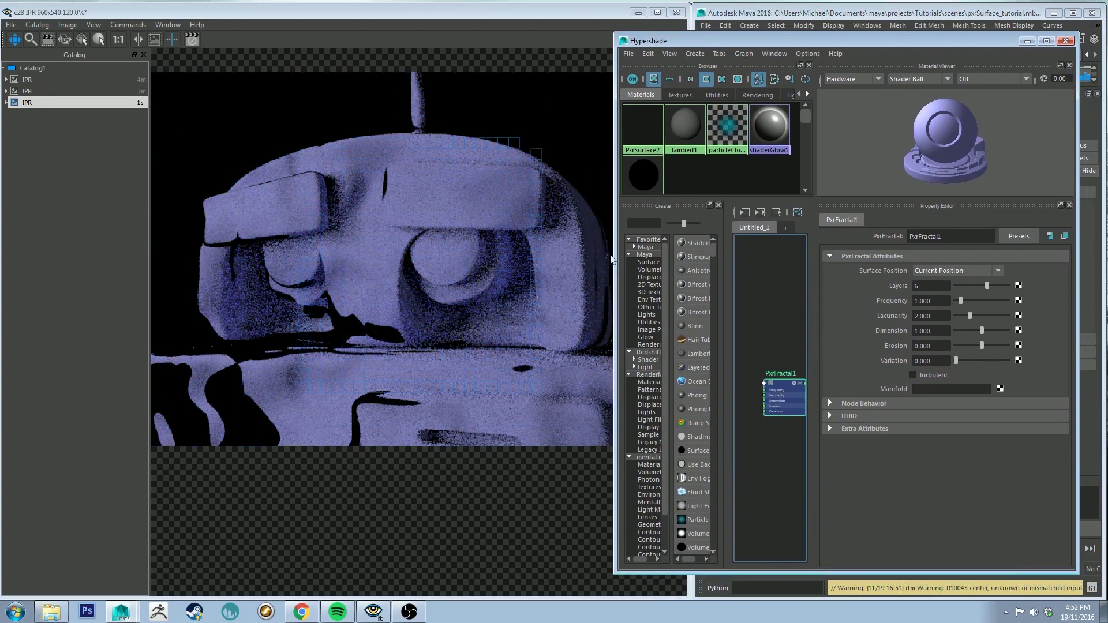
Set PxrFractal1's Layers to 10 and Frequency to 10
{"action": "double_click", "coordinate": [924, 285]}
{"action": "type", "text": "10"}
{"action": "key", "text": "Return"}
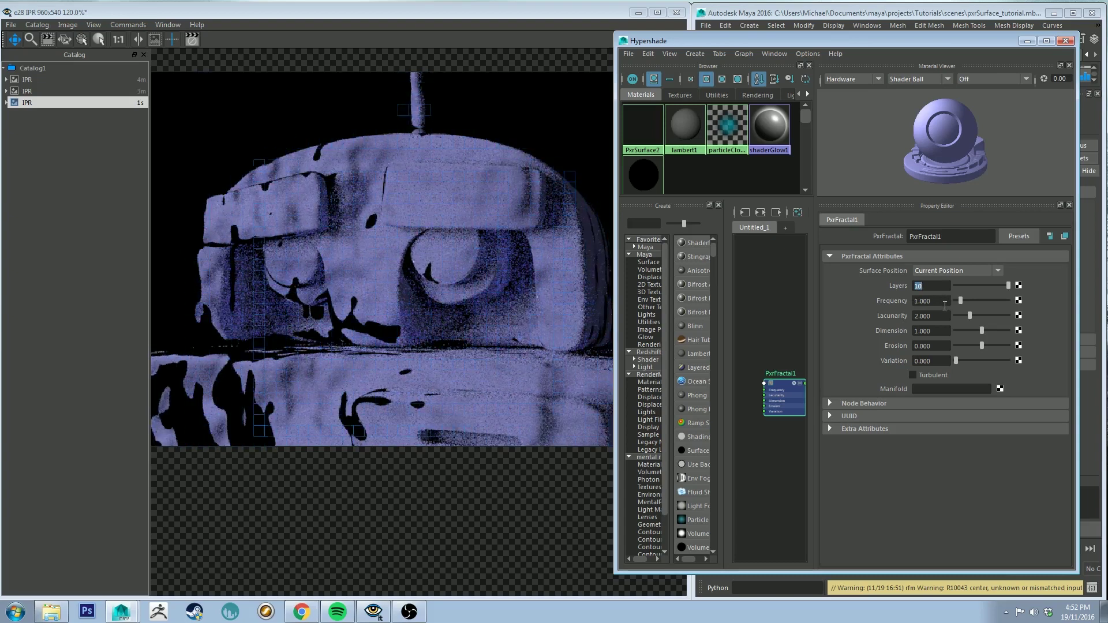
{"action": "double_click", "coordinate": [946, 302]}
{"action": "type", "text": "10"}
{"action": "key", "text": "Return"}
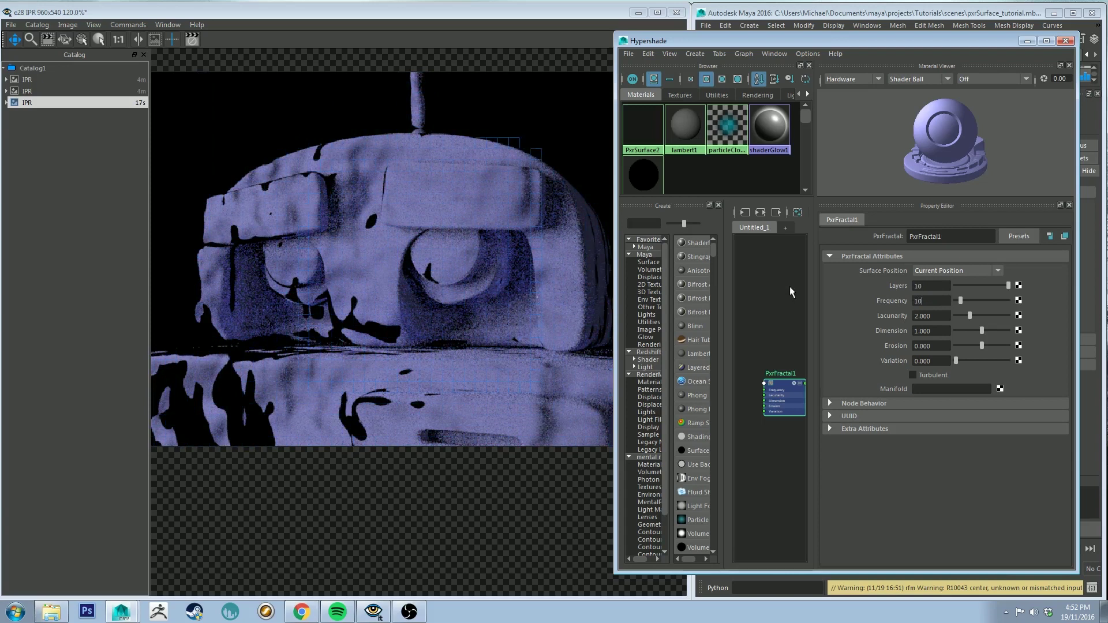
Set Lacunarity to 2.5 and Erosion to 2, and turn on Turbulent
{"action": "key", "text": "Tab"}
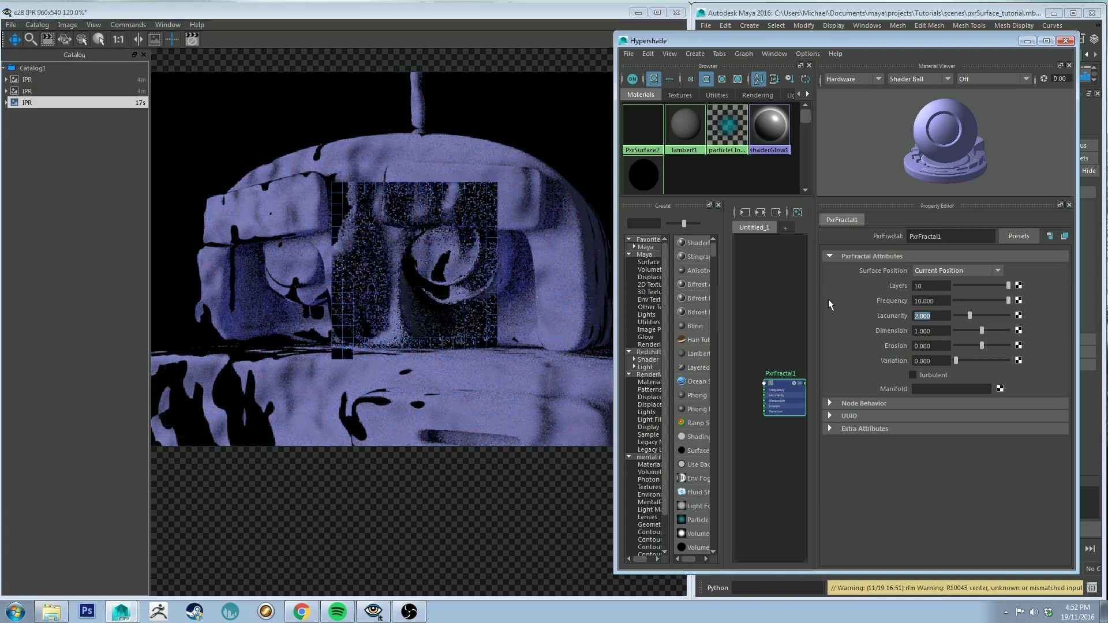
{"action": "type", "text": "2.5"}
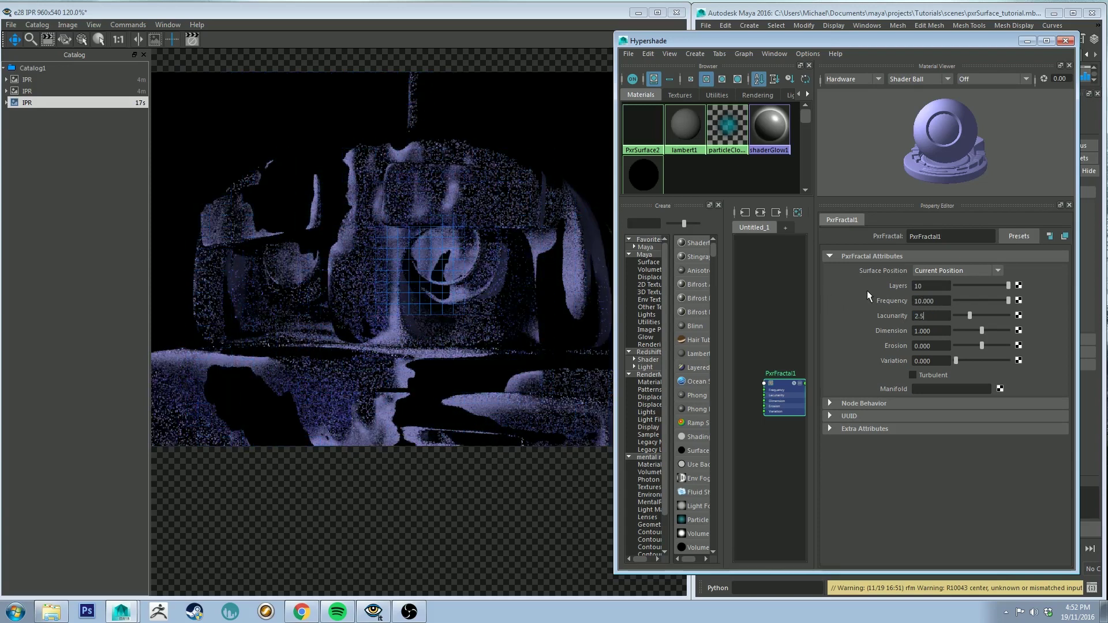
{"action": "key", "text": "Return"}
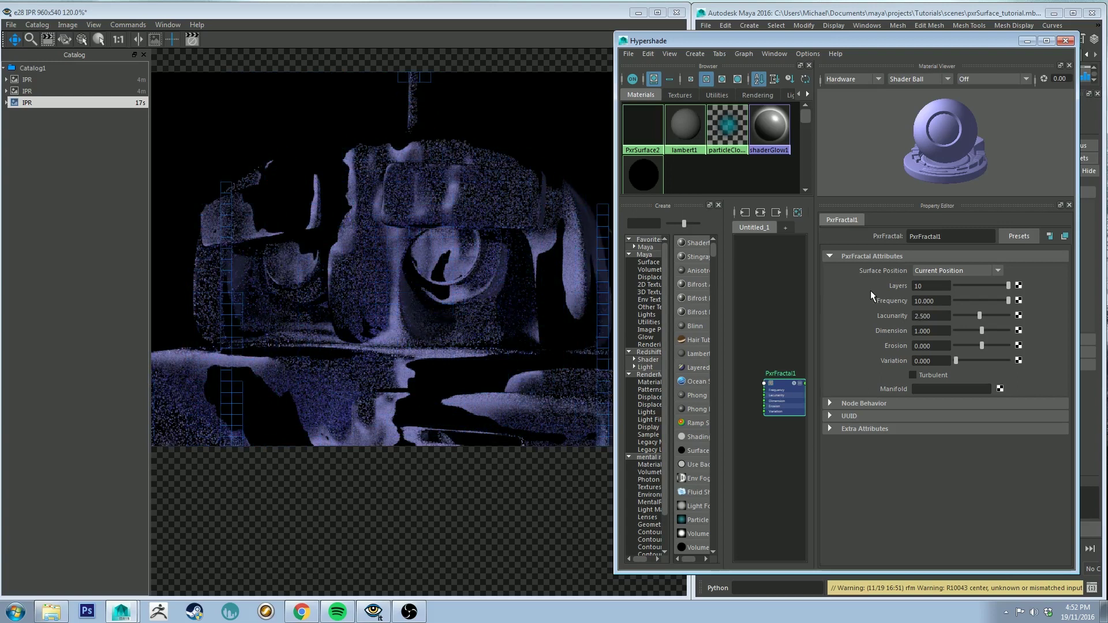
{"action": "key", "text": "Tab"}
{"action": "key", "text": "Tab"}
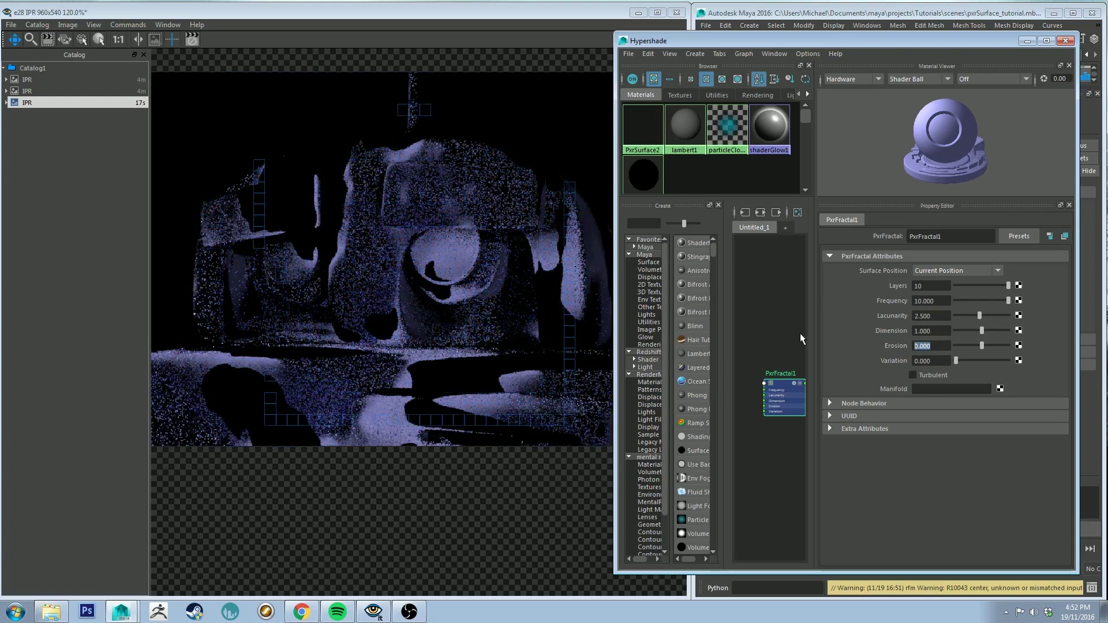
{"action": "type", "text": "2"}
{"action": "key", "text": "Return"}
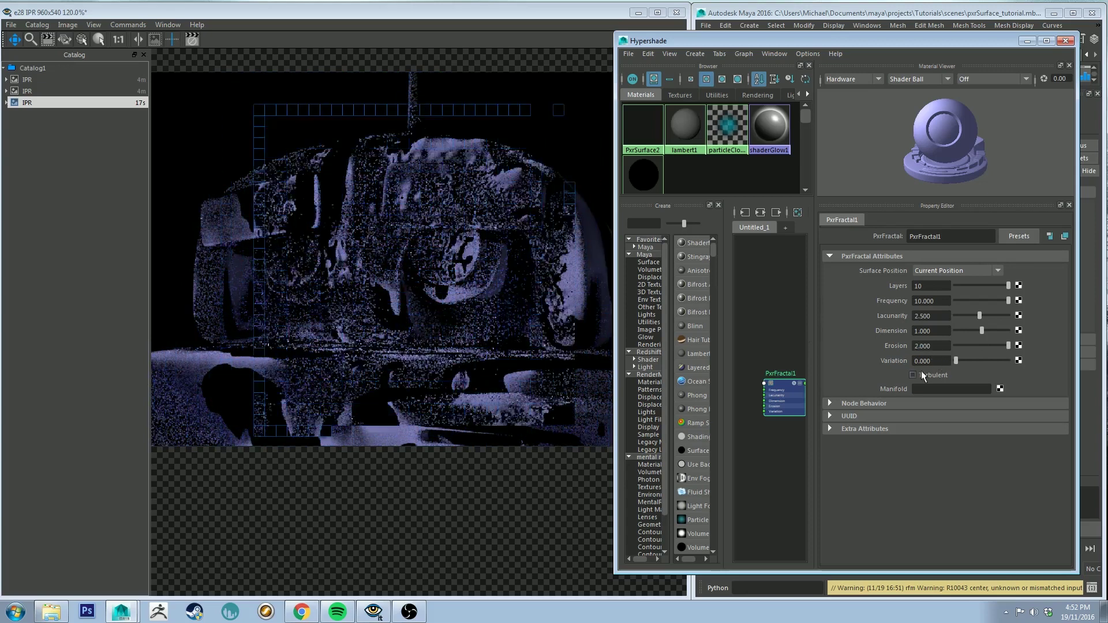
{"action": "left_click", "coordinate": [919, 376]}
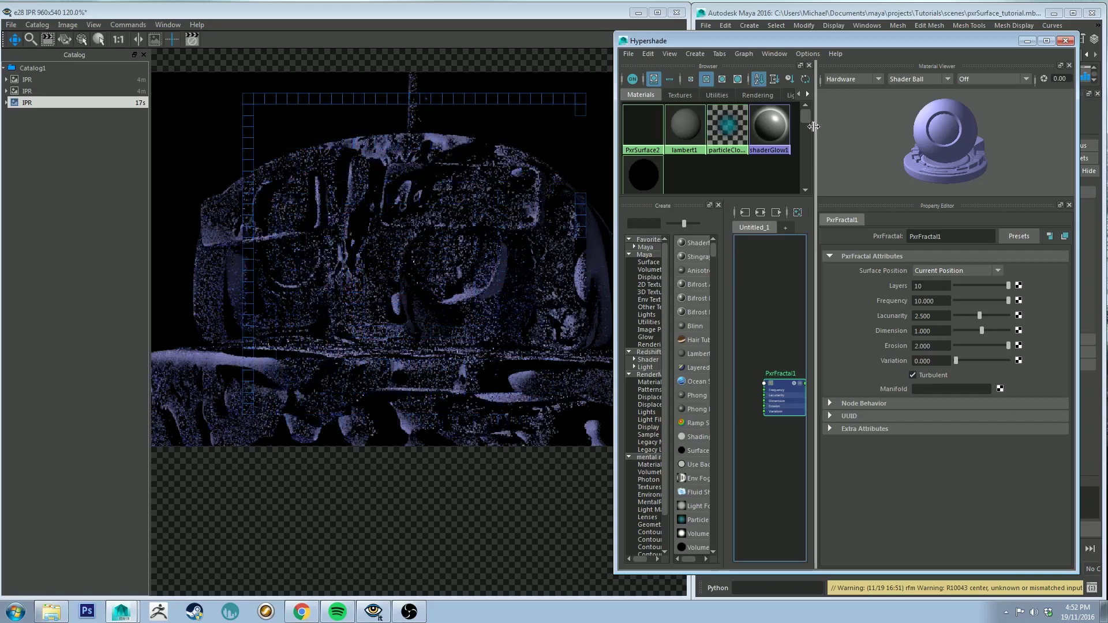
{"action": "left_click_drag", "start_coordinate": [791, 46], "coordinate": [464, 49]}
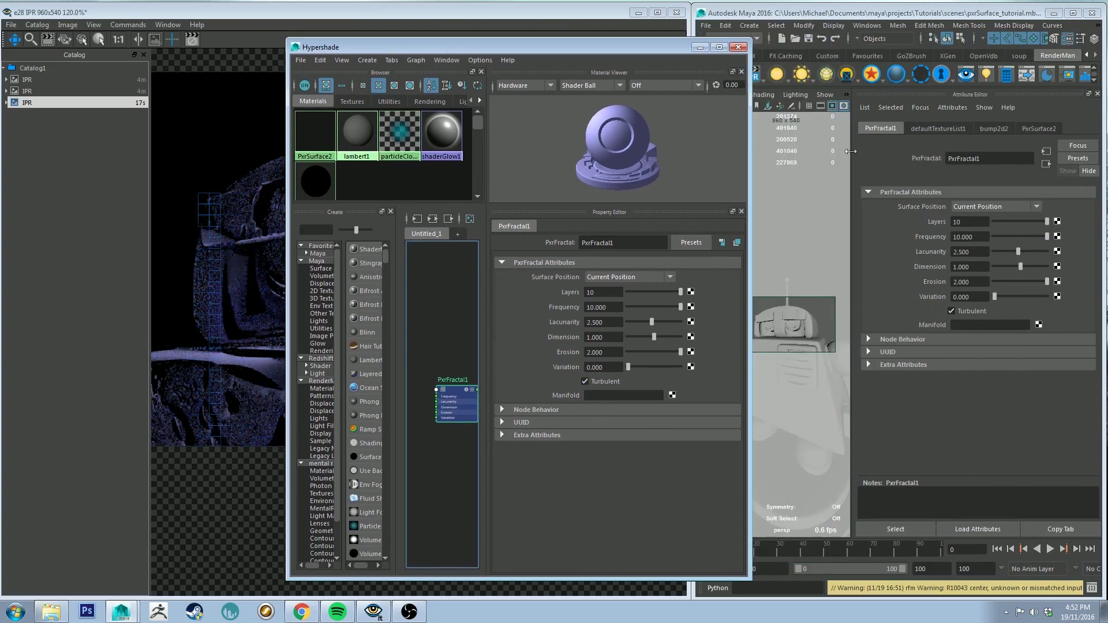
In the maximized Hypershade, set bump2d2's Bump Depth to 0.01
{"action": "left_click", "coordinate": [718, 47]}
{"action": "scroll", "coordinate": [370, 306], "scroll_direction": "down", "scroll_amount": 2}
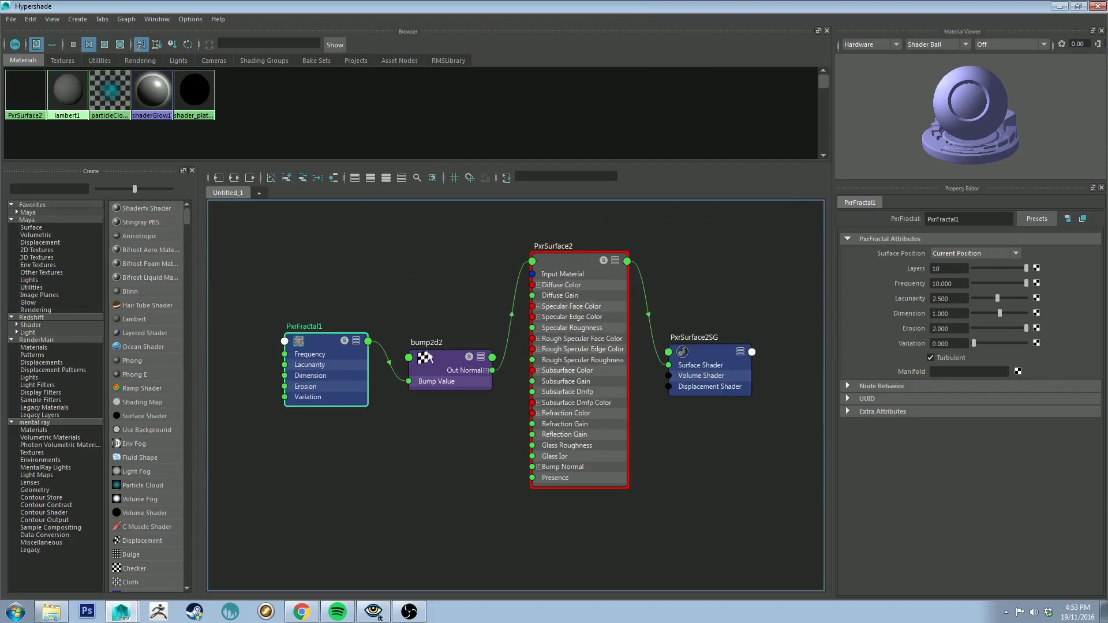
{"action": "left_click", "coordinate": [451, 361]}
{"action": "left_click", "coordinate": [951, 306]}
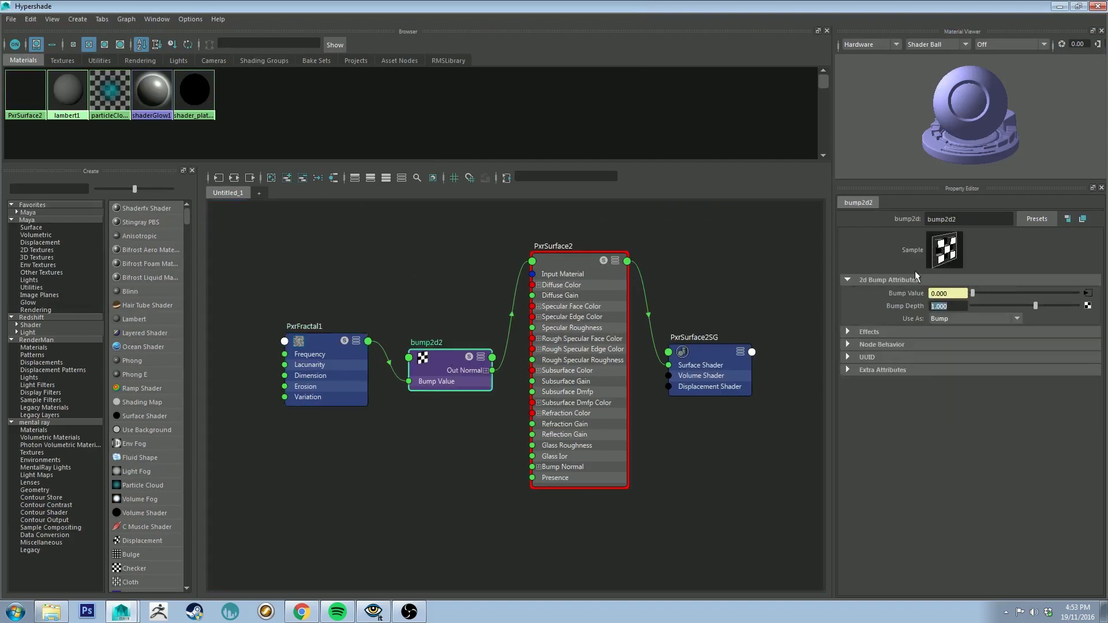
{"action": "type", "text": ".01"}
{"action": "key", "text": "Return"}
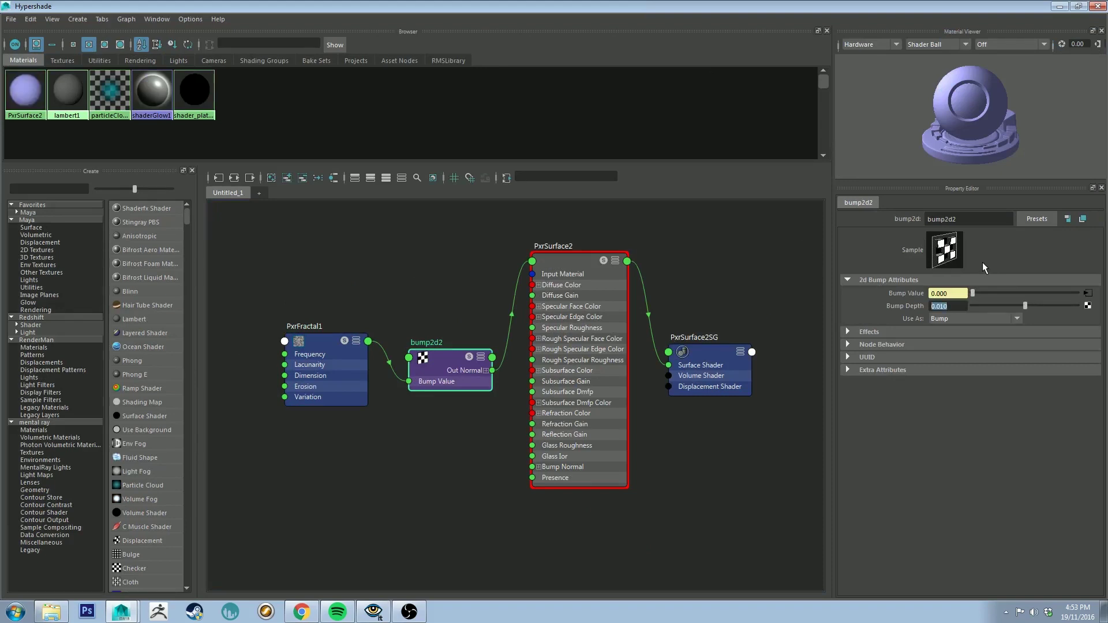
Restart the IPR render and show PxrSurface2's attributes with PxrFractal1 on Bump
{"action": "left_click", "coordinate": [1059, 7]}
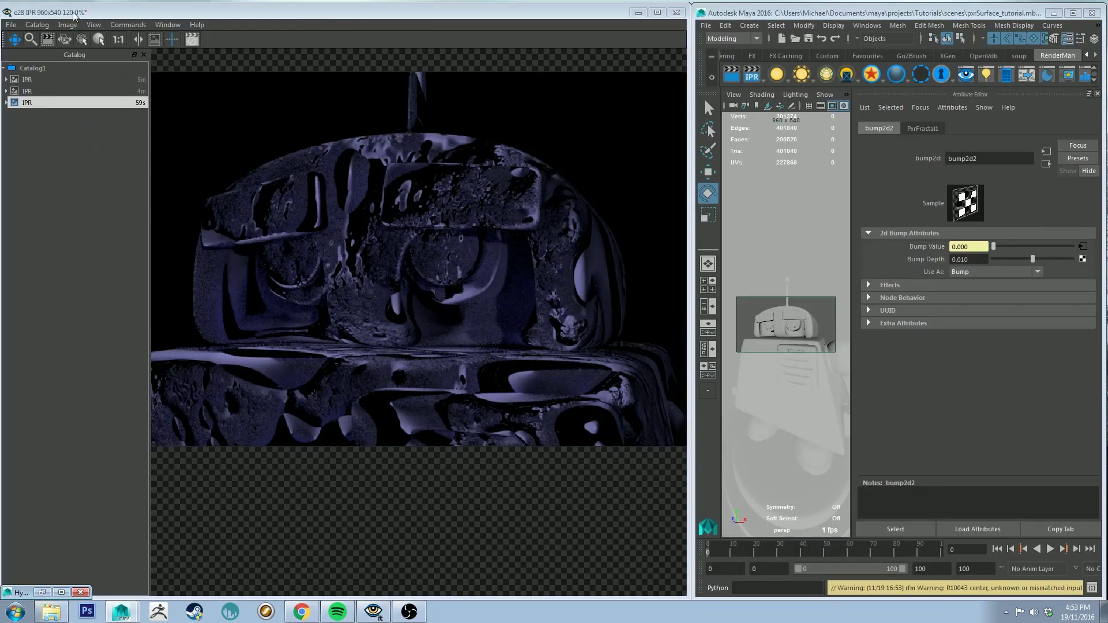
{"action": "left_click", "coordinate": [751, 73]}
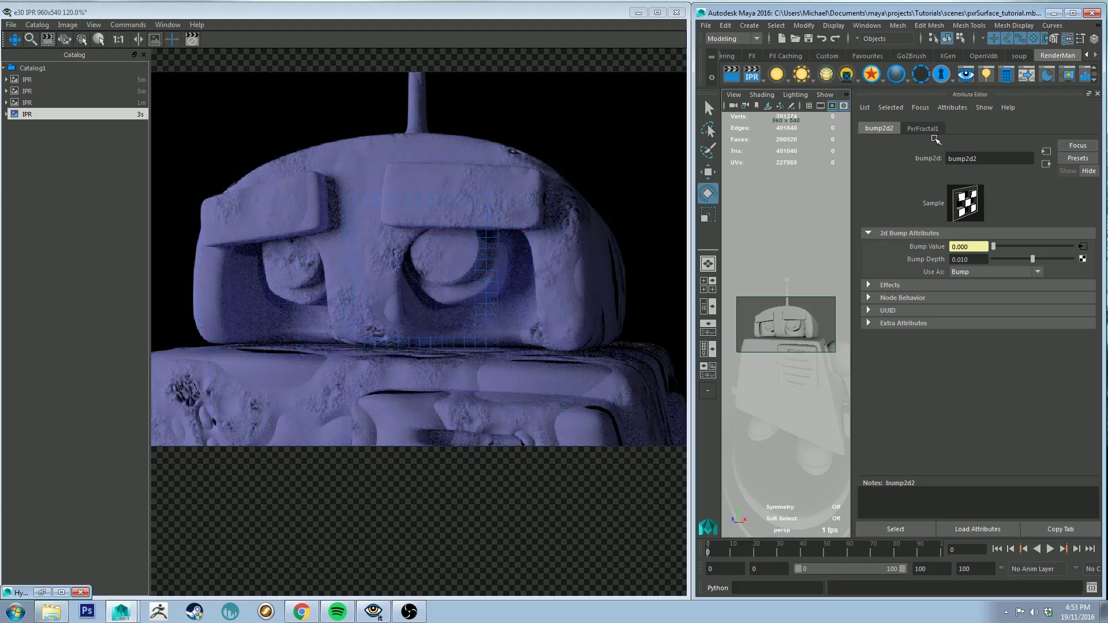
{"action": "left_click", "coordinate": [888, 129]}
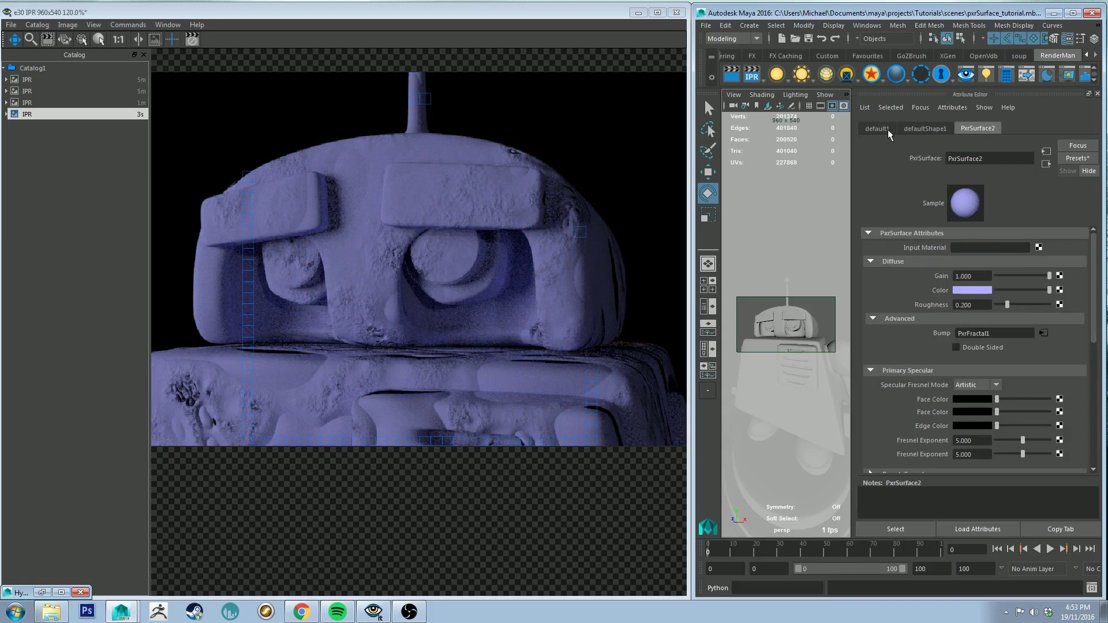
{"action": "scroll", "coordinate": [944, 289], "scroll_direction": "down", "scroll_amount": 2}
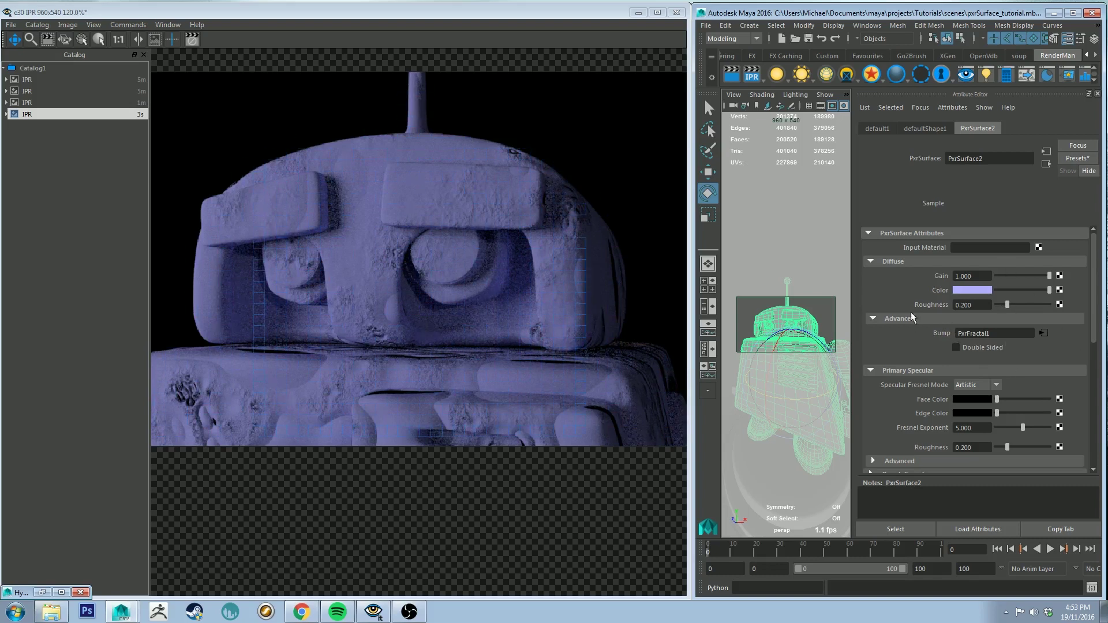
{"action": "scroll", "coordinate": [910, 314], "scroll_direction": "down", "scroll_amount": 3}
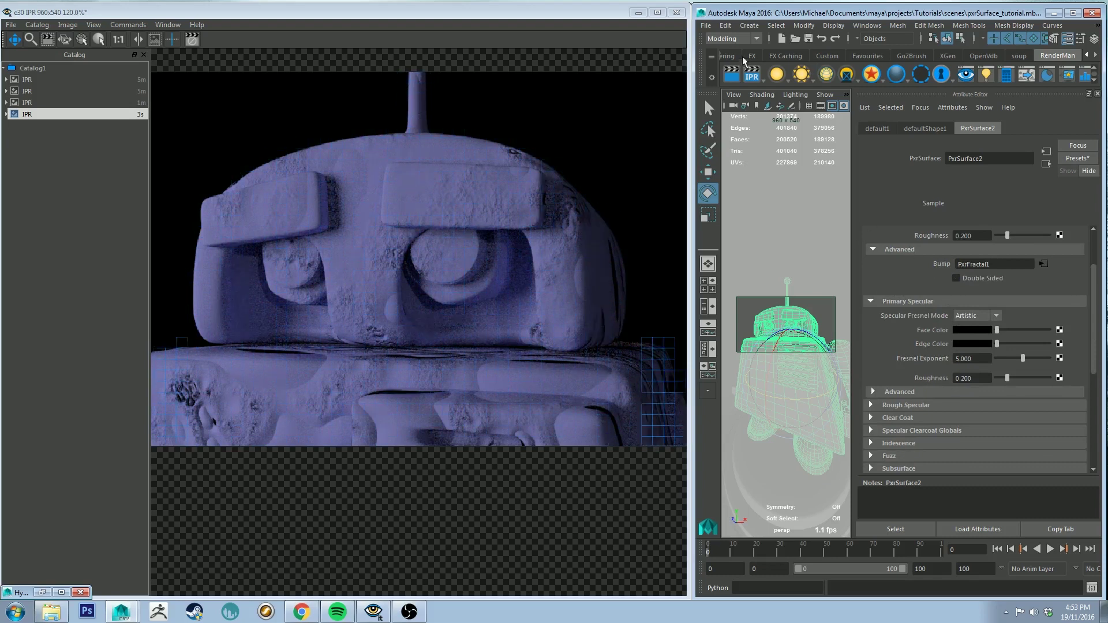
Switch the viewport camera to the Closeup, then Long bookmark, deselect, and restore the Hypershade
{"action": "left_click", "coordinate": [734, 96]}
{"action": "mouse_move", "coordinate": [877, 255]}
{"action": "left_click", "coordinate": [923, 259]}
{"action": "left_click", "coordinate": [734, 94]}
{"action": "mouse_move", "coordinate": [796, 254]}
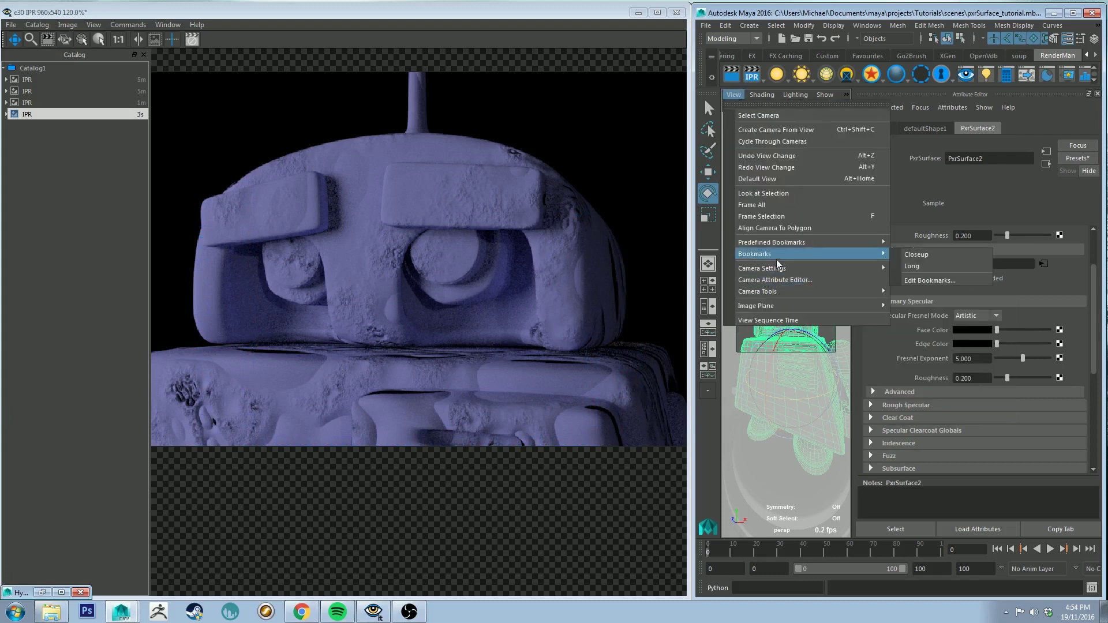
{"action": "left_click", "coordinate": [950, 268]}
{"action": "left_click", "coordinate": [828, 270]}
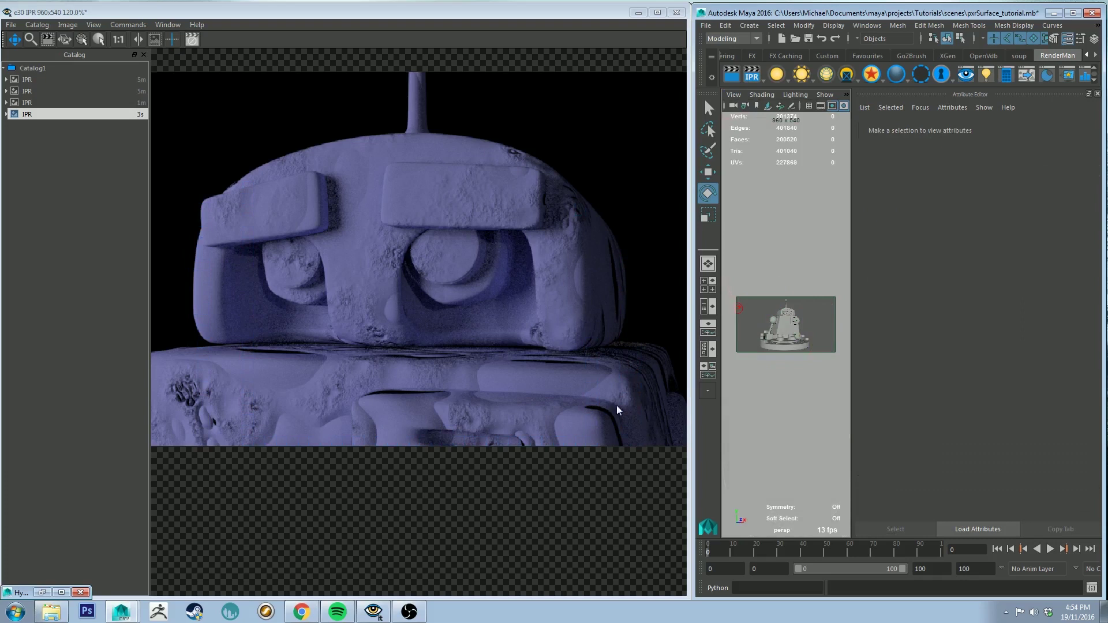
{"action": "left_click", "coordinate": [40, 593]}
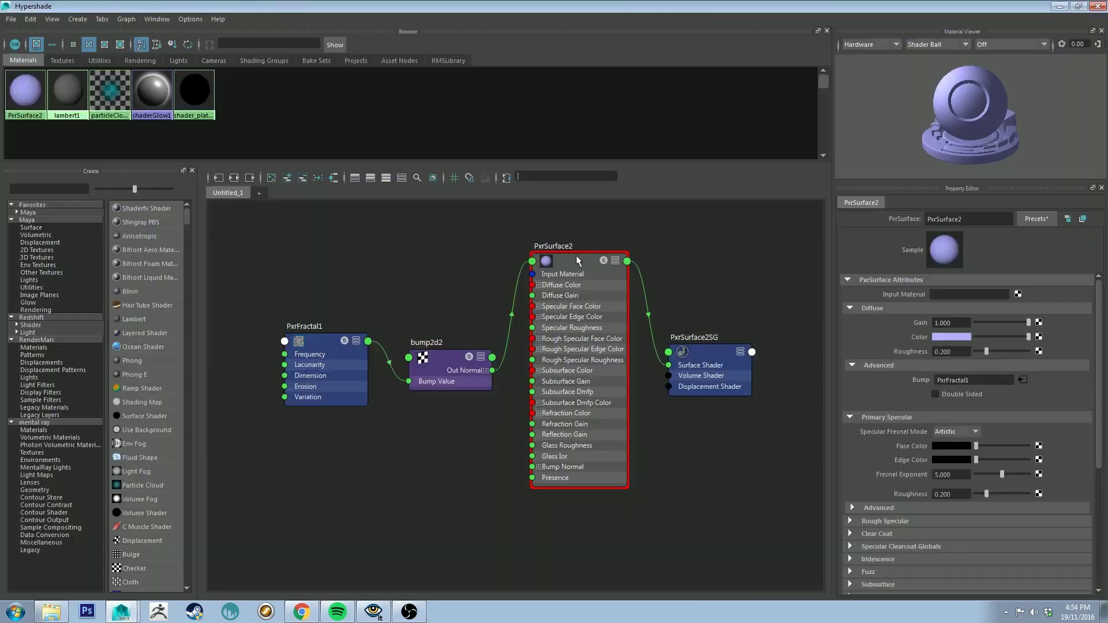
Delete the bump connection into PxrSurface2 and minimize the Hypershade to see the render
{"action": "left_click", "coordinate": [517, 292]}
{"action": "key", "text": "Delete"}
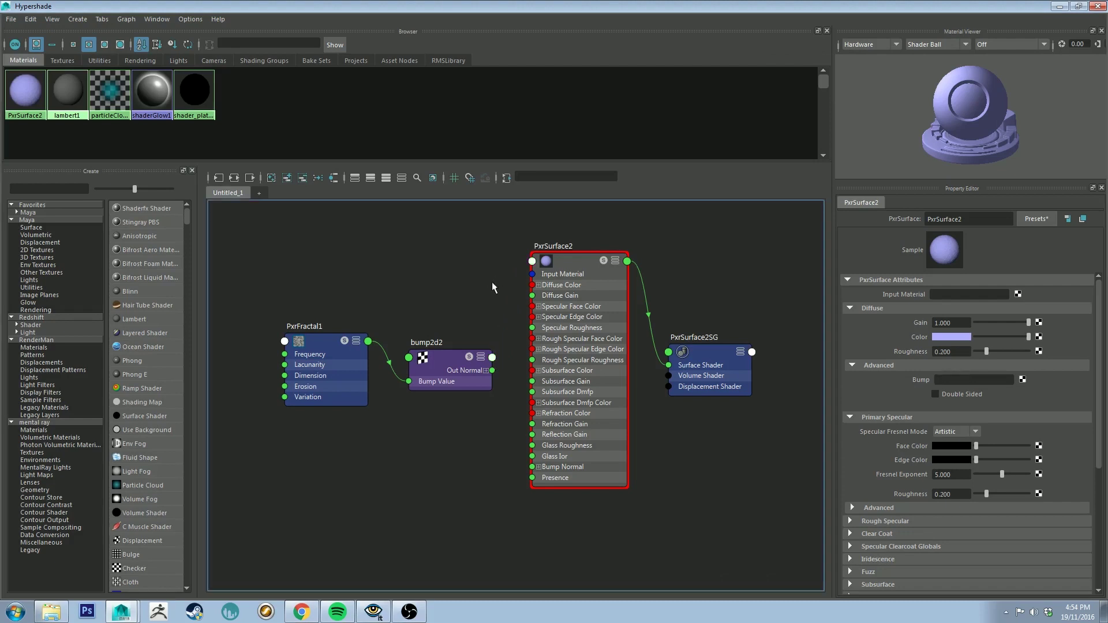
{"action": "left_click", "coordinate": [1059, 6]}
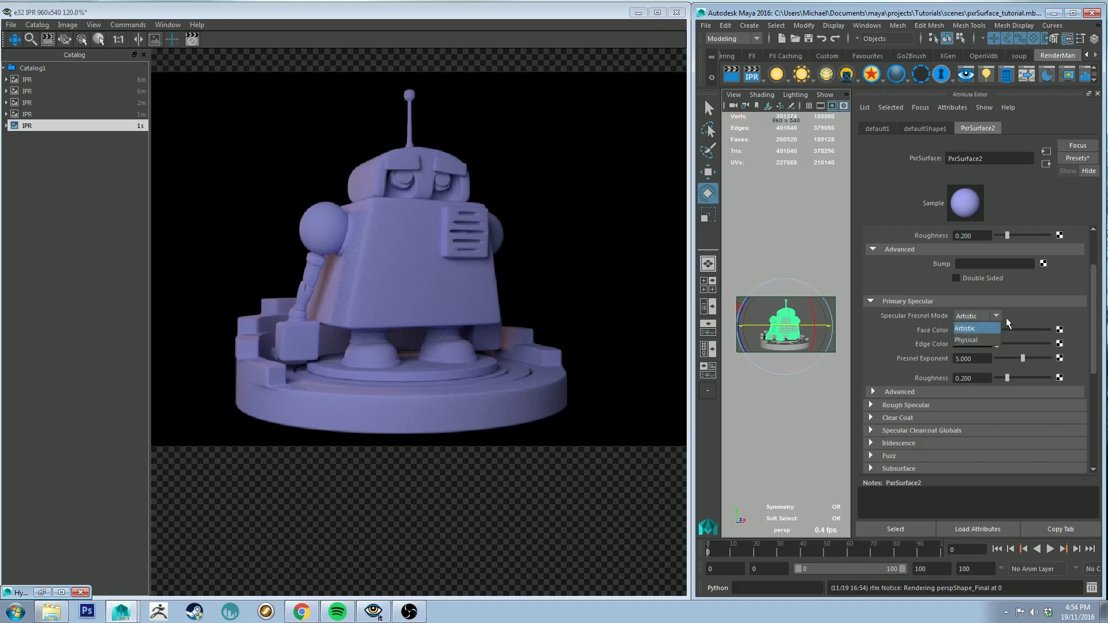
{"action": "left_click", "coordinate": [1026, 315]}
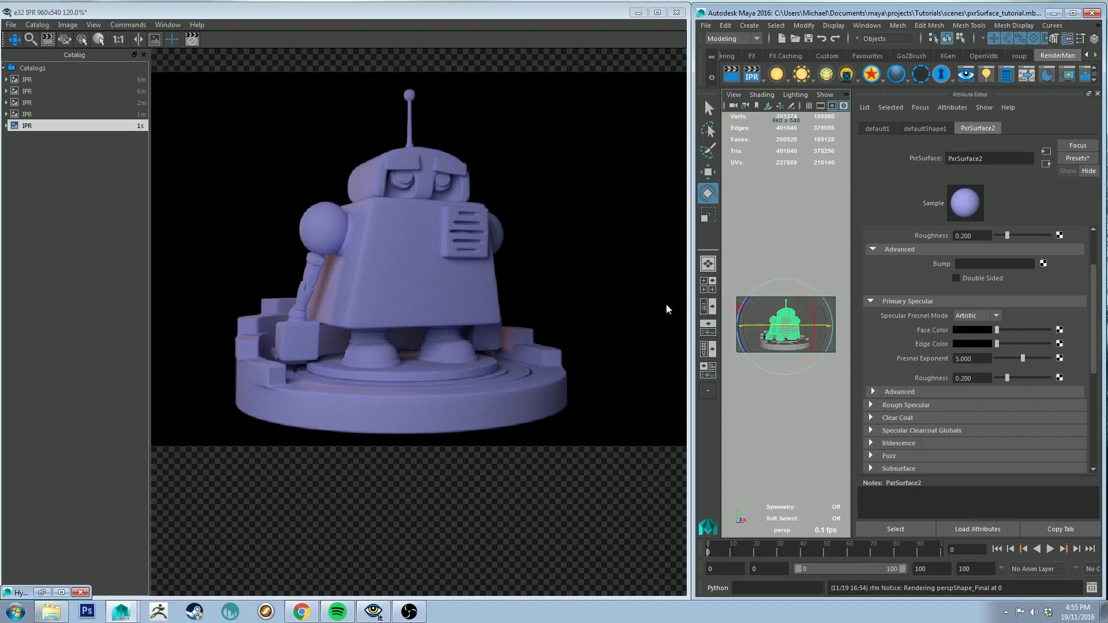
{"action": "left_click", "coordinate": [983, 330]}
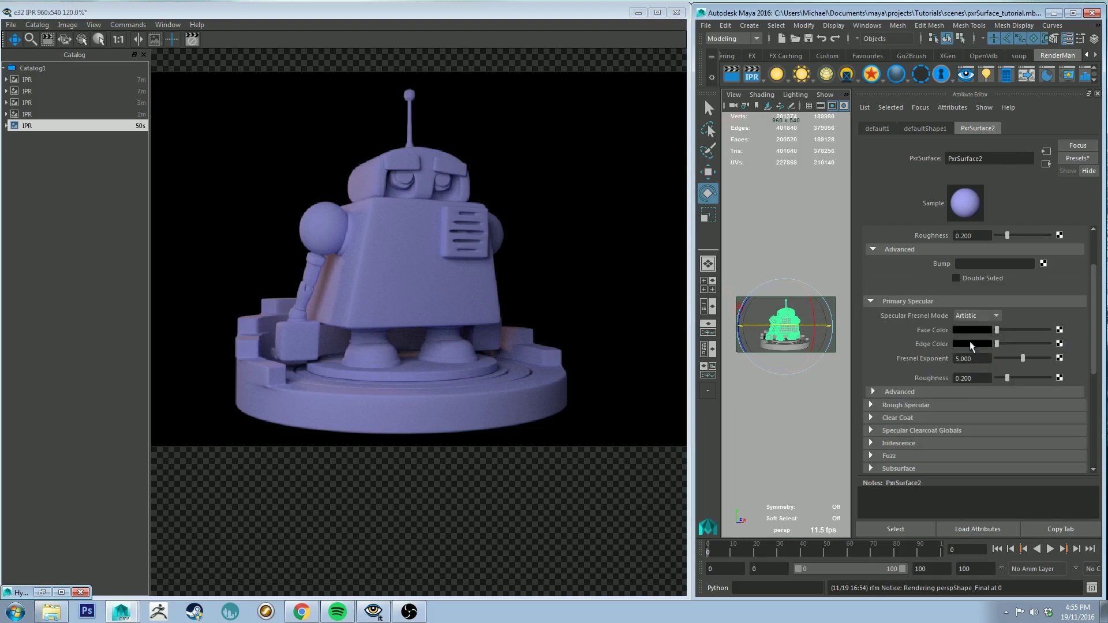
Set the primary specular Face Color to a dark red (H 360, S 1, V 0.108)
{"action": "left_click", "coordinate": [974, 331]}
{"action": "left_click_drag", "start_coordinate": [353, 197], "coordinate": [838, 152]}
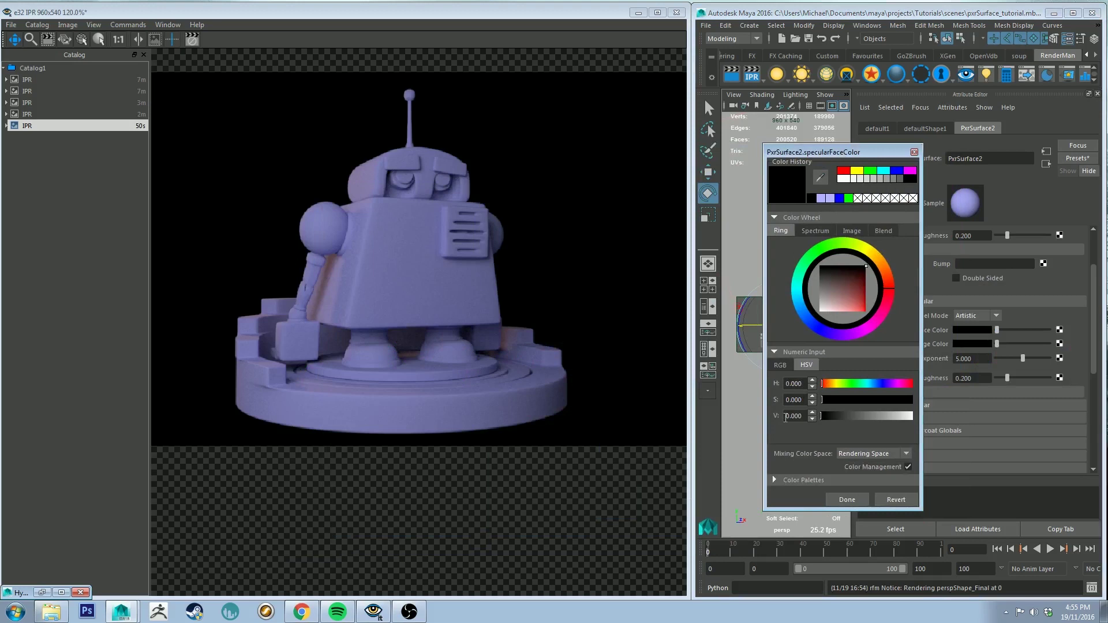
{"action": "left_click_drag", "start_coordinate": [826, 418], "coordinate": [907, 422]}
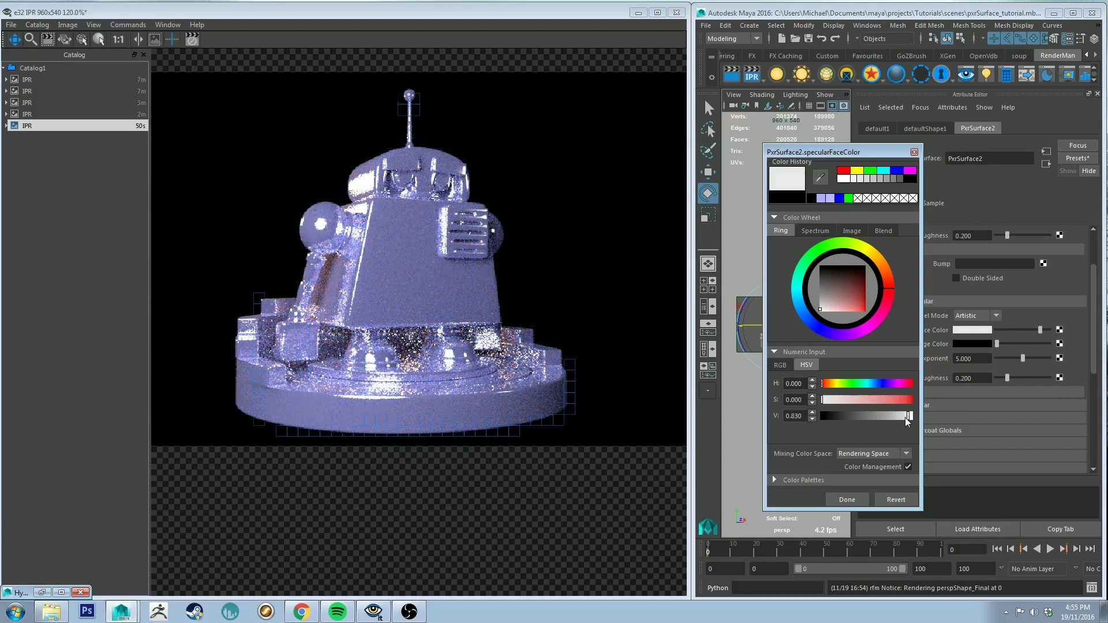
{"action": "left_click_drag", "start_coordinate": [907, 421], "coordinate": [904, 420]}
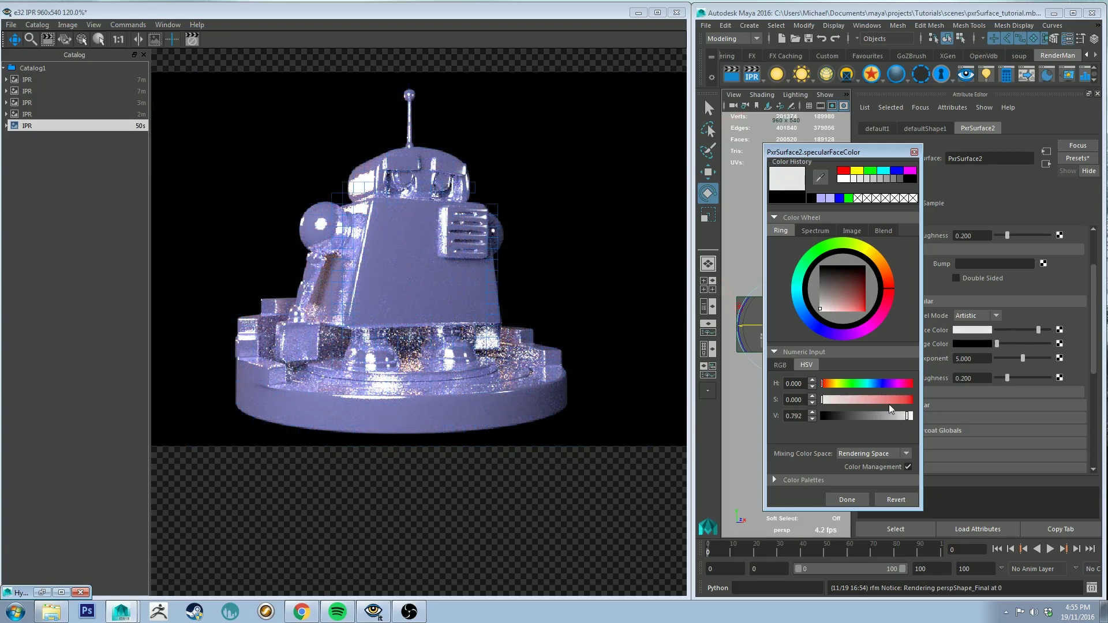
{"action": "left_click_drag", "start_coordinate": [823, 399], "coordinate": [892, 402]}
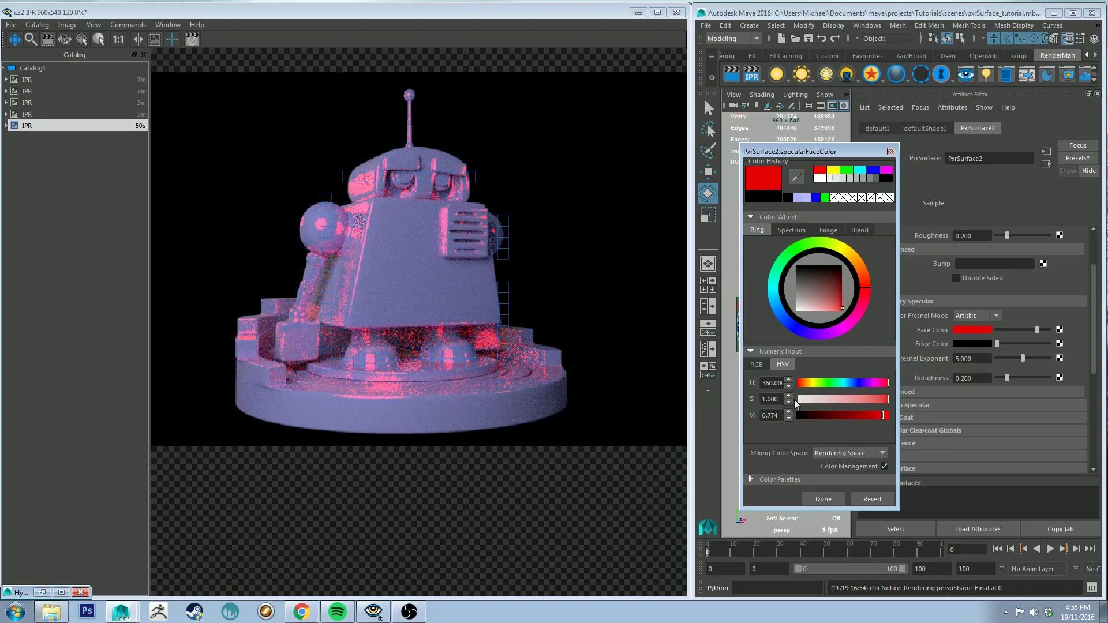
{"action": "left_click", "coordinate": [857, 415]}
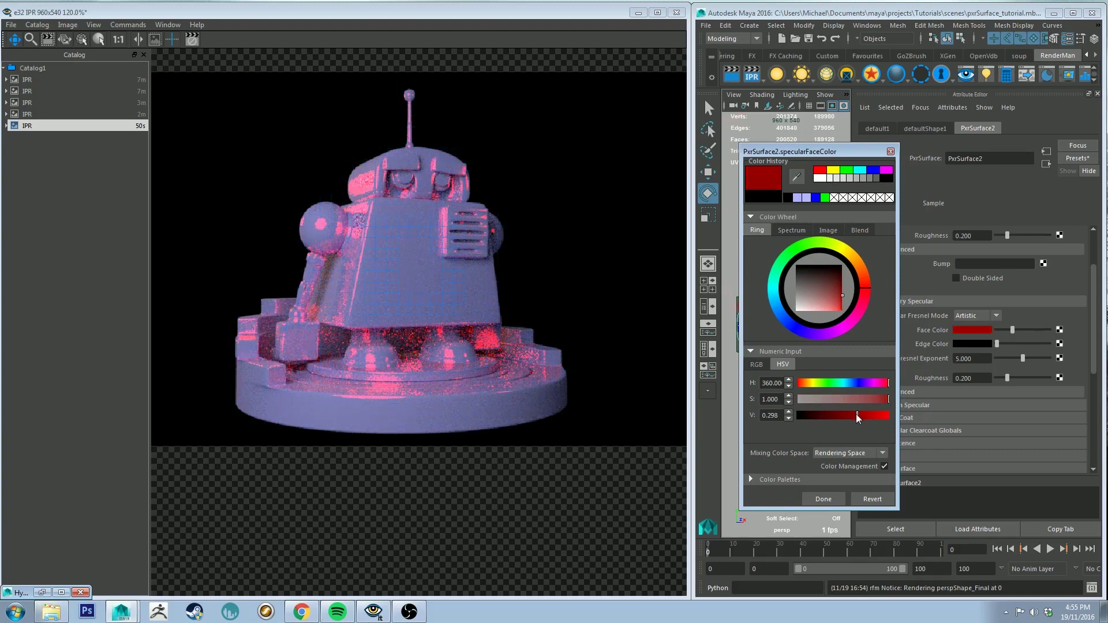
{"action": "left_click_drag", "start_coordinate": [857, 414], "coordinate": [832, 415]}
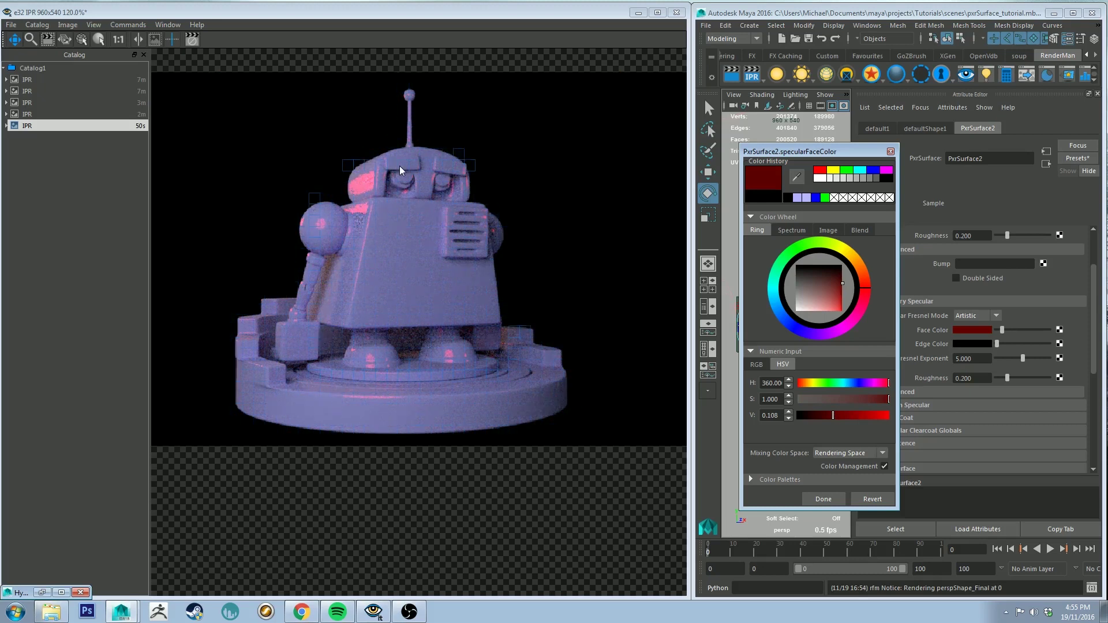
{"action": "key", "text": "Escape"}
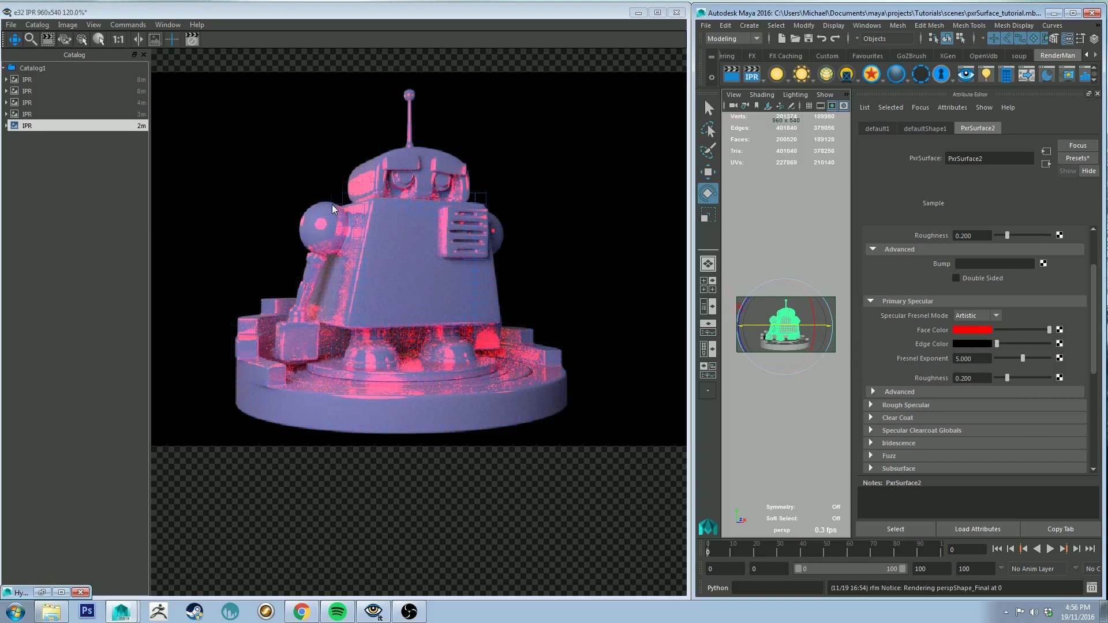
Make the specular Edge Color green and try Fresnel Exponent values like 0.5, 8.9 and 2
{"action": "left_click", "coordinate": [963, 343]}
{"action": "left_click", "coordinate": [901, 335]}
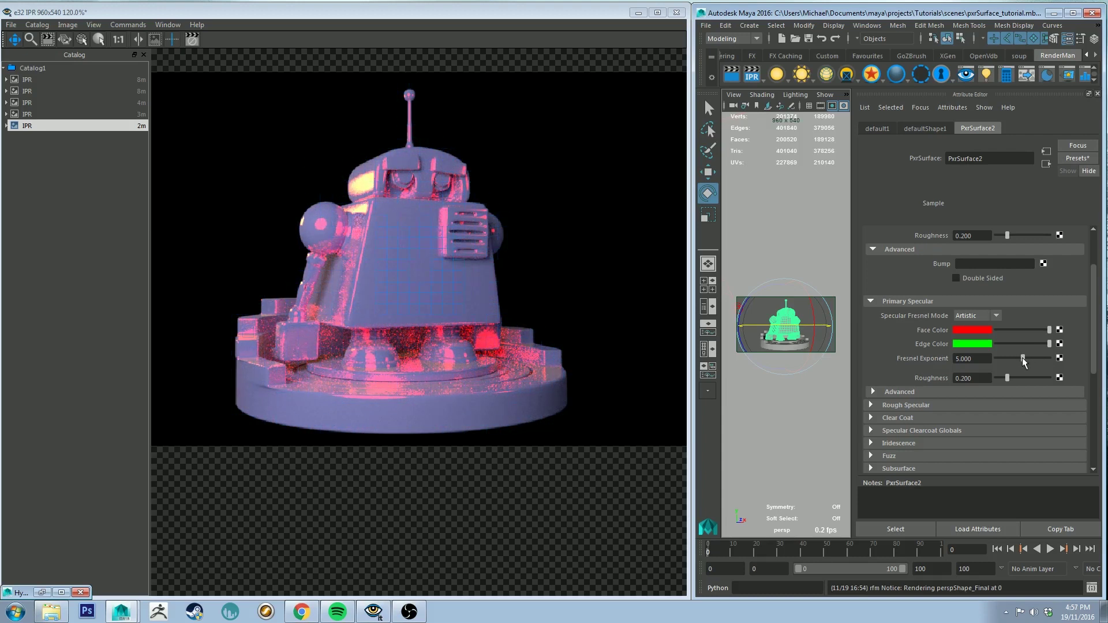
{"action": "left_click_drag", "start_coordinate": [1022, 358], "coordinate": [1005, 358]}
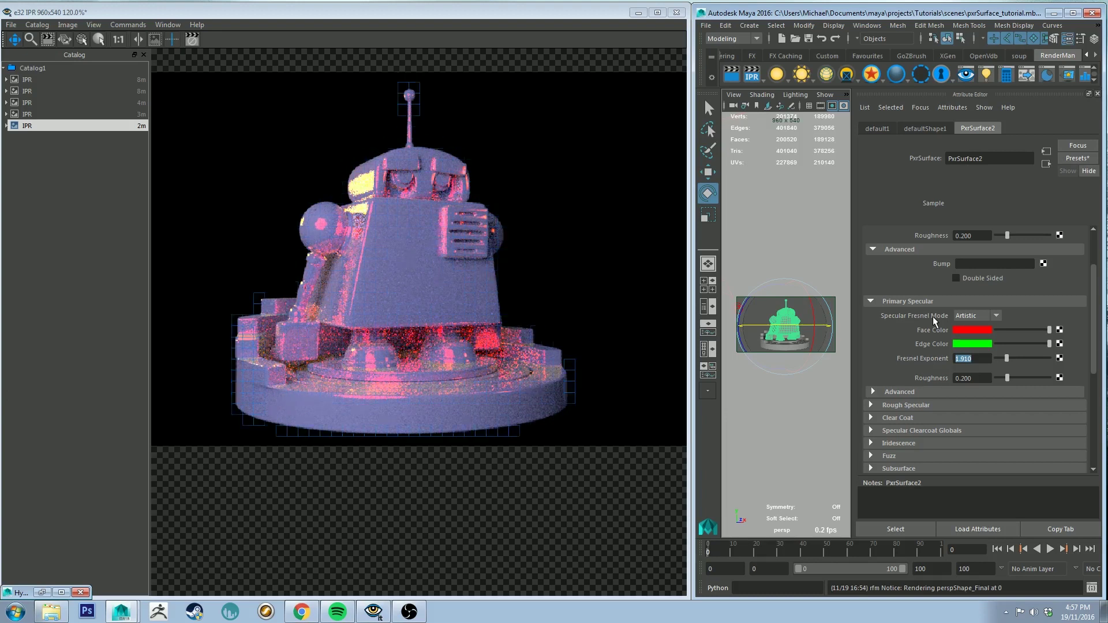
{"action": "type", "text": "0.5"}
{"action": "key", "text": "Return"}
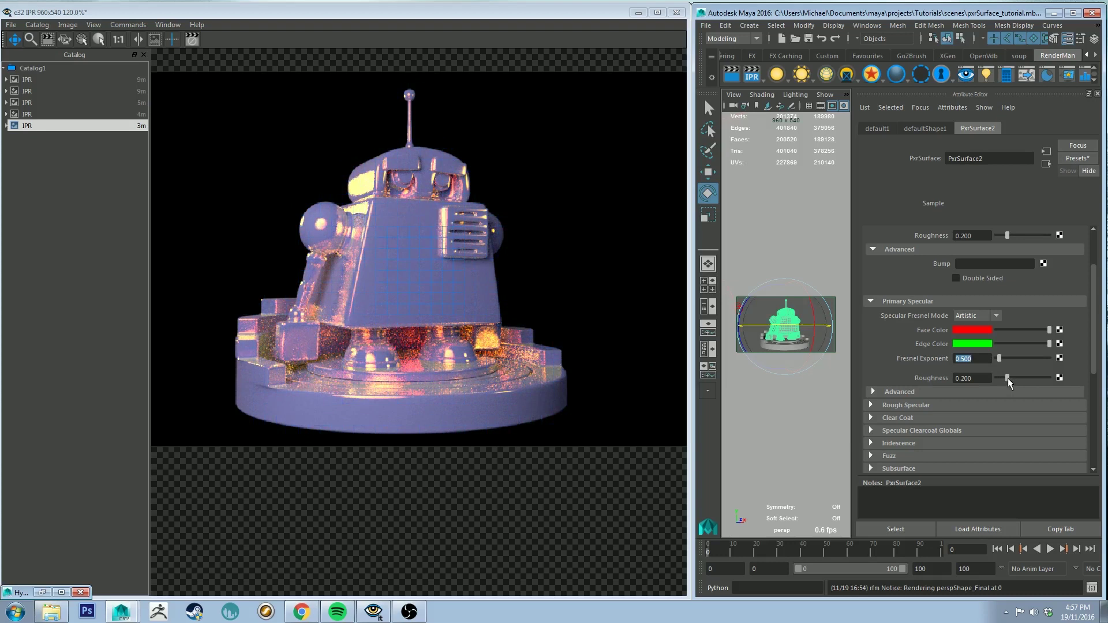
{"action": "left_click", "coordinate": [1043, 358]}
{"action": "left_click_drag", "start_coordinate": [1042, 360], "coordinate": [1041, 359]}
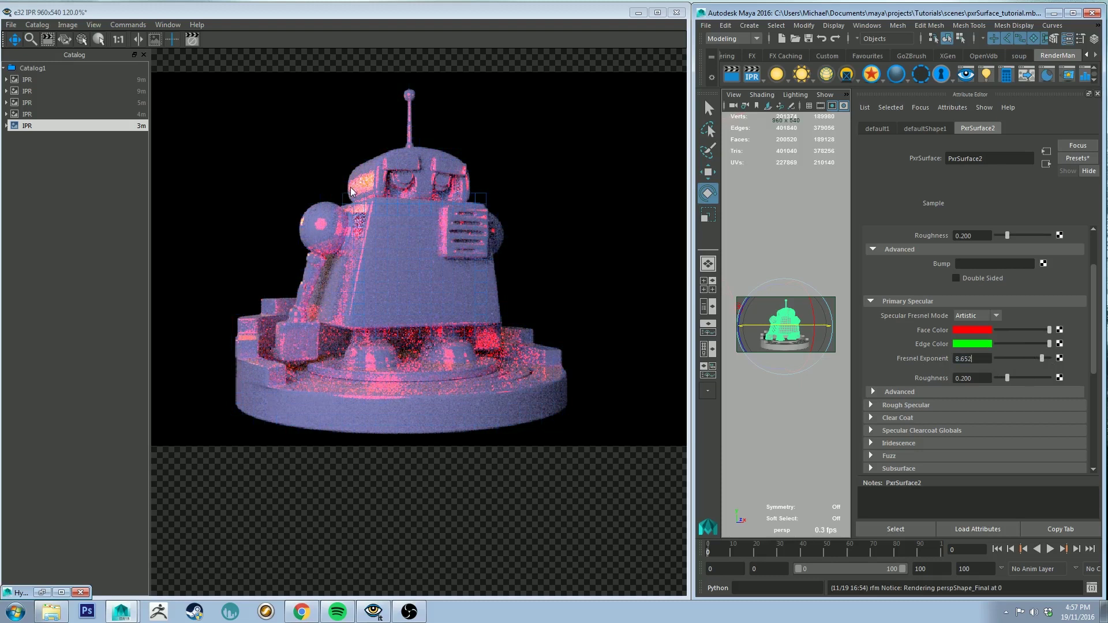
{"action": "left_click", "coordinate": [1007, 358]}
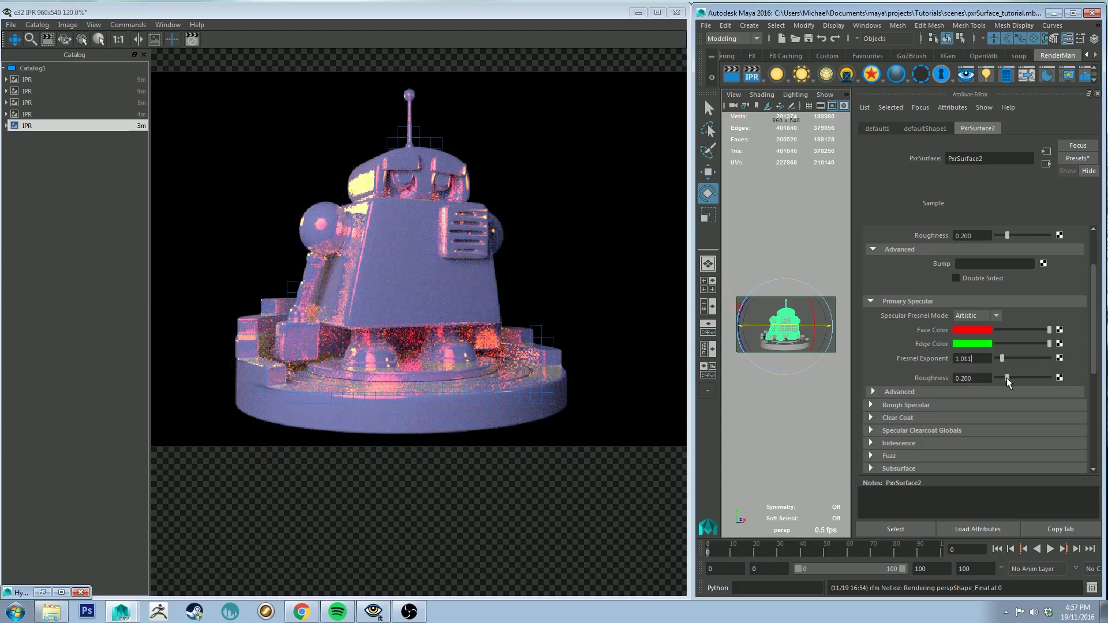
Set primary specular Roughness to 0.686 and expand the Advanced primary specular settings
{"action": "left_click", "coordinate": [971, 358]}
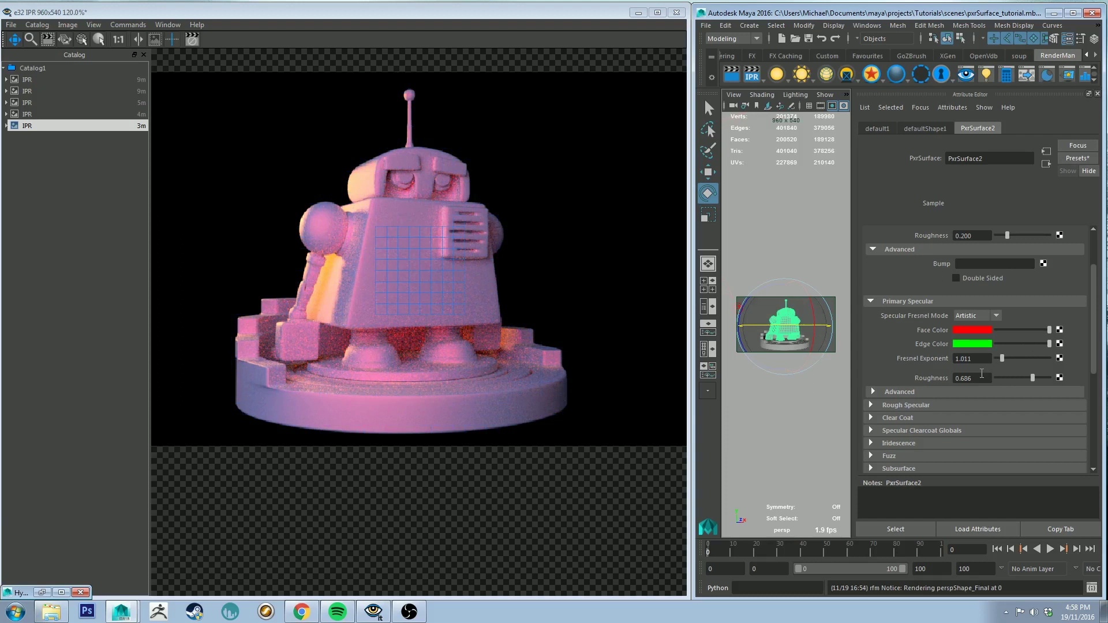
{"action": "left_click", "coordinate": [903, 394]}
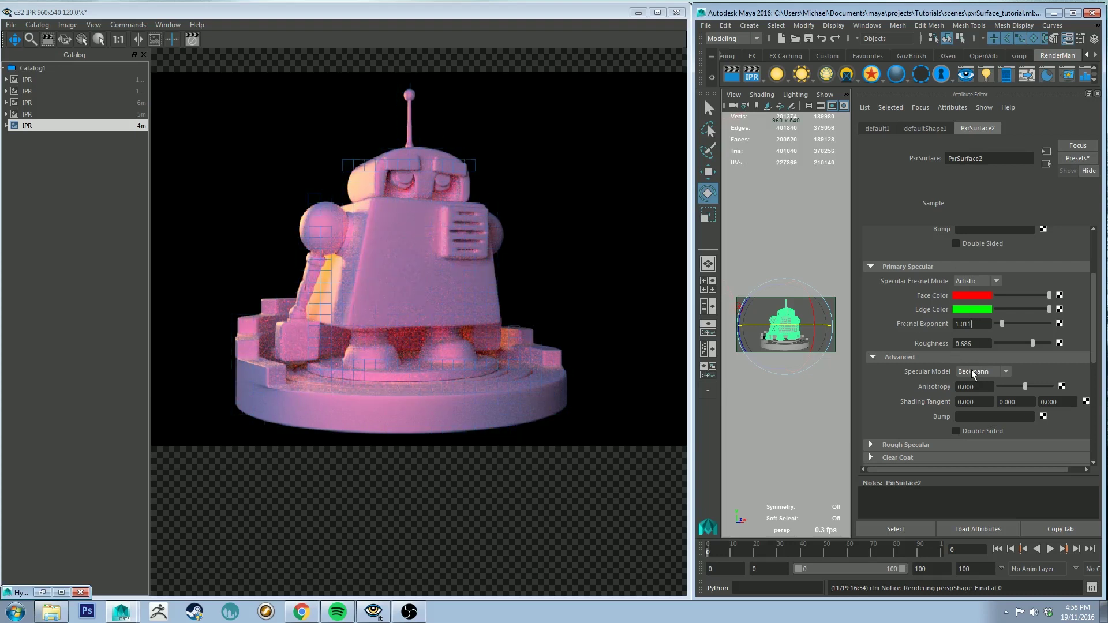
Stop the IPR and split the render window for side-by-side comparison
{"action": "right_click", "coordinate": [751, 74]}
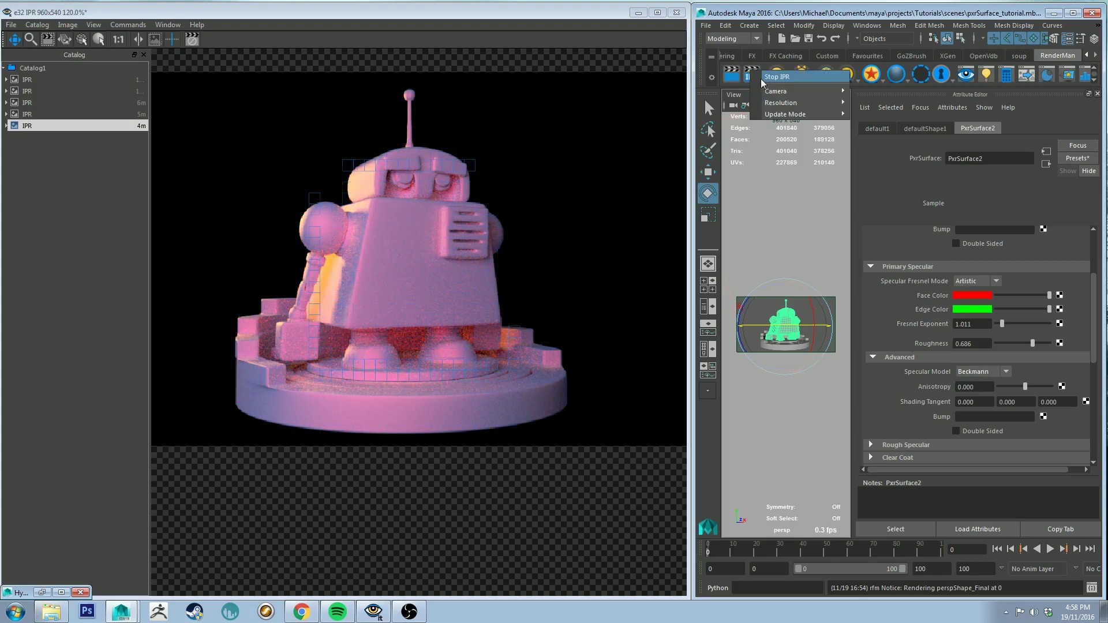
{"action": "left_click", "coordinate": [763, 82]}
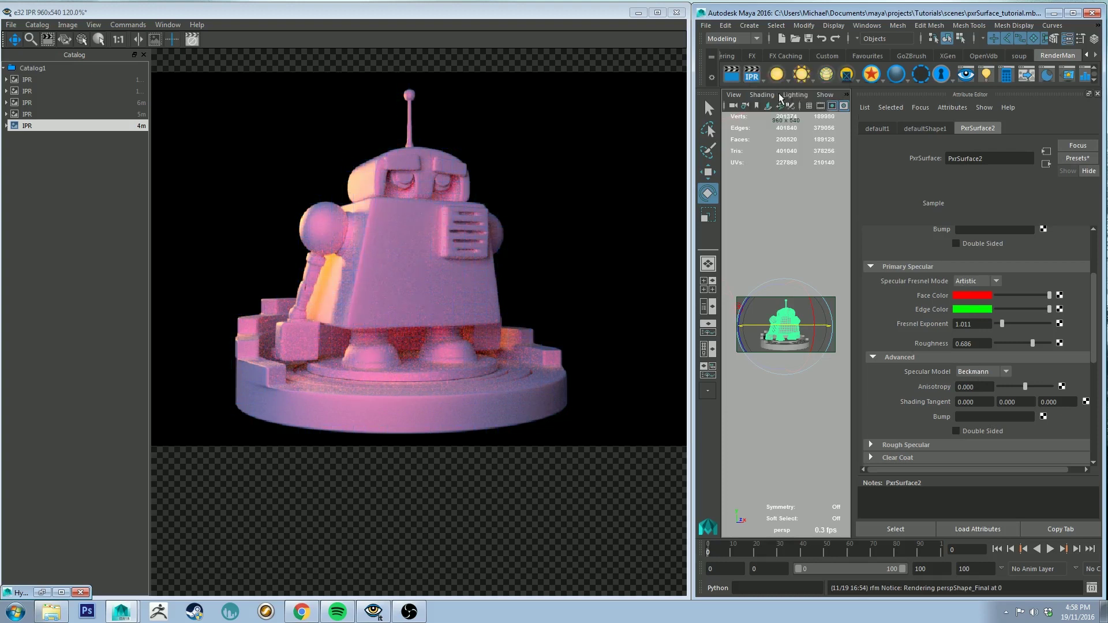
{"action": "left_click", "coordinate": [170, 25]}
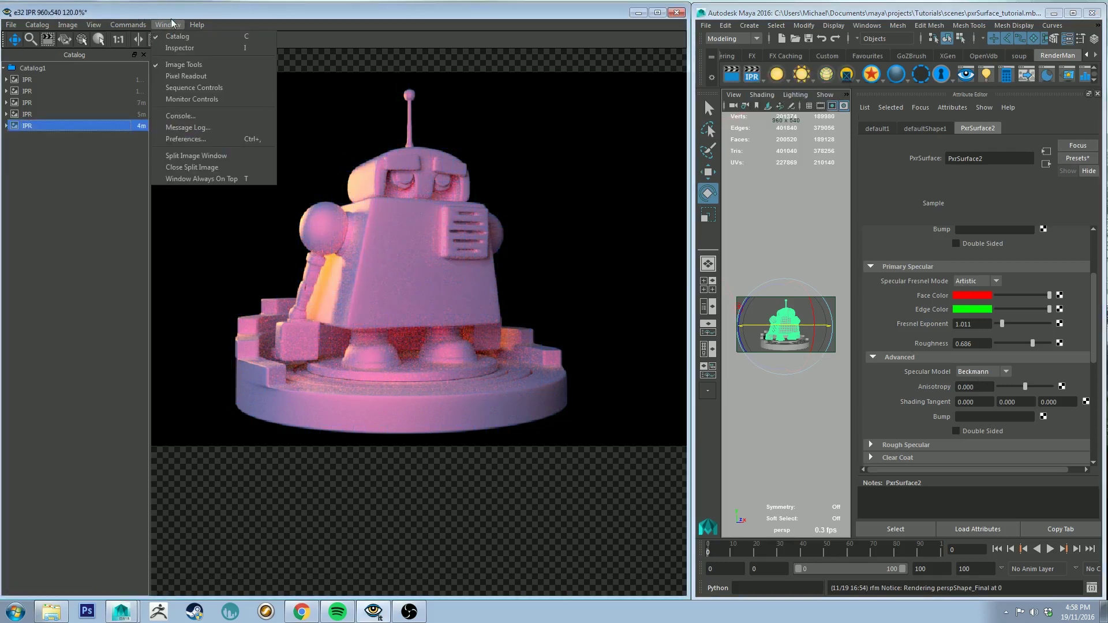
{"action": "left_click", "coordinate": [203, 155]}
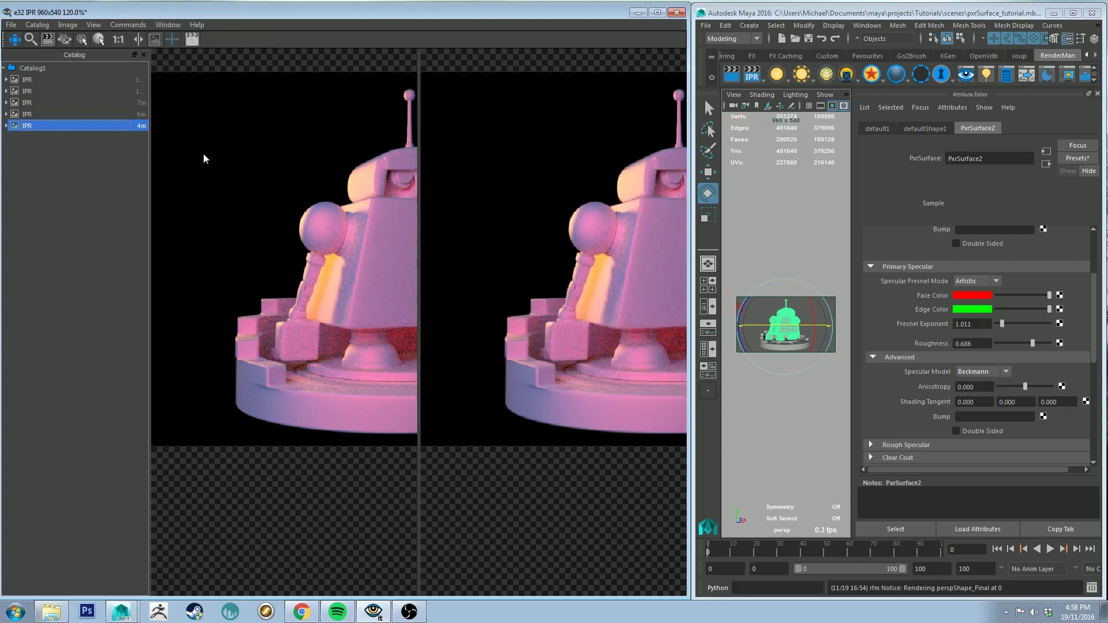
{"action": "left_click_drag", "start_coordinate": [379, 201], "coordinate": [278, 201]}
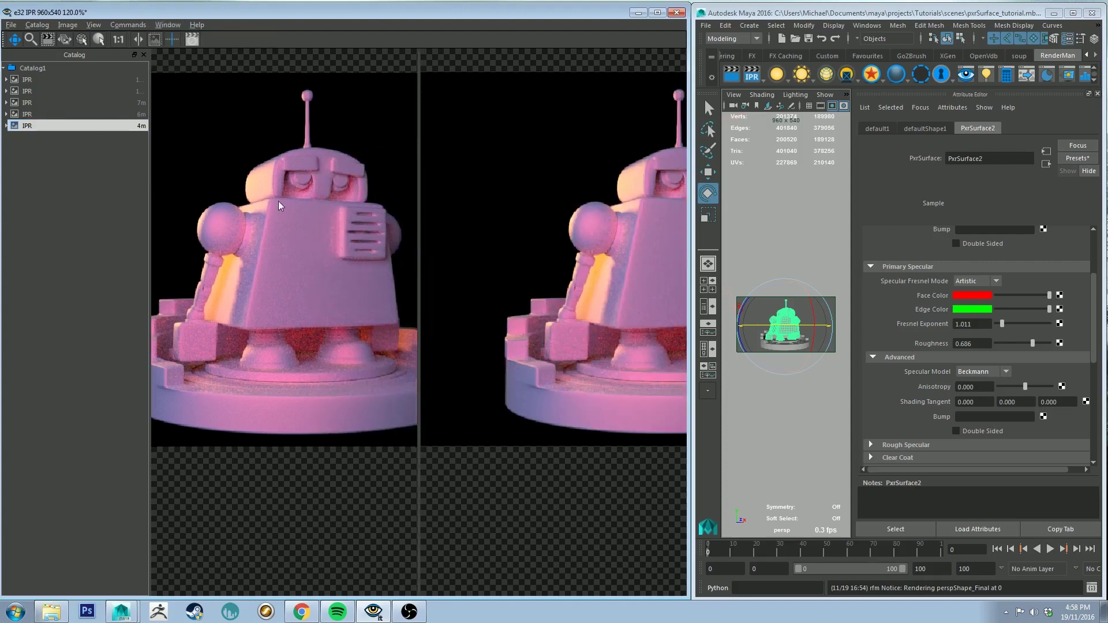
Switch the primary specular model to Ggx and restart the IPR render
{"action": "left_click", "coordinate": [991, 374]}
{"action": "left_click", "coordinate": [980, 396]}
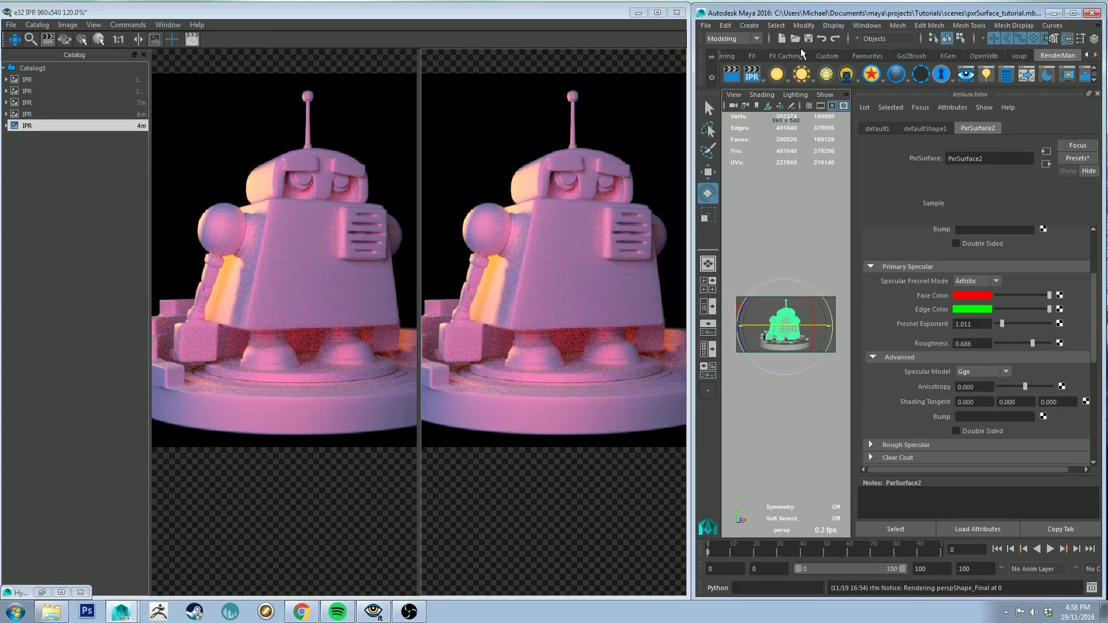
{"action": "left_click", "coordinate": [751, 73]}
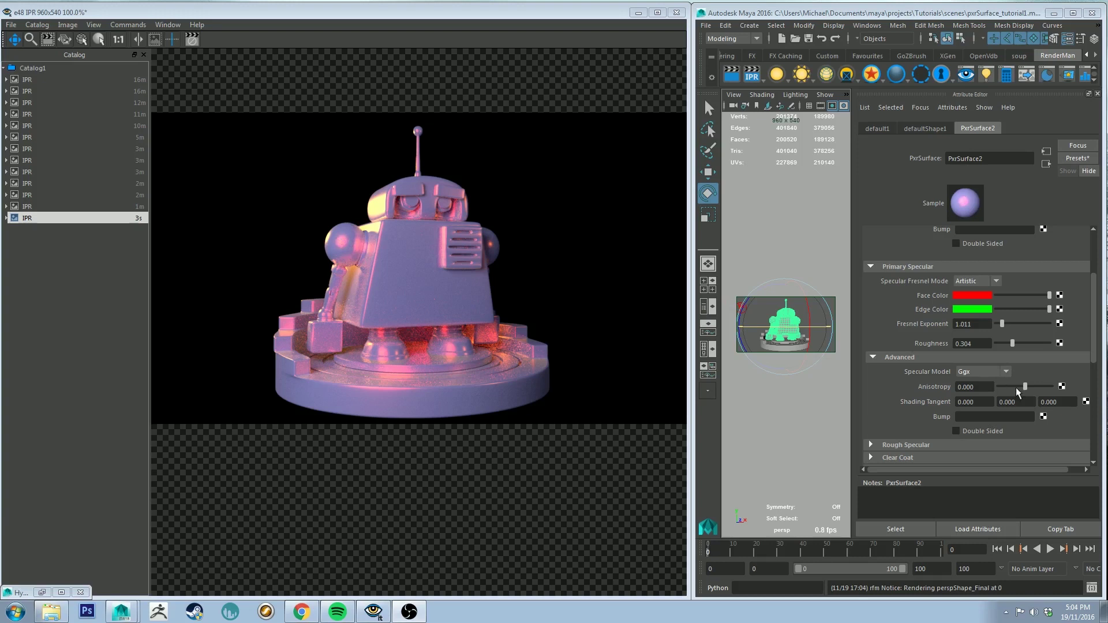
Try primary specular anisotropy at -1 and -2, comparing against the earlier render
{"action": "left_click_drag", "start_coordinate": [1013, 384], "coordinate": [975, 386]}
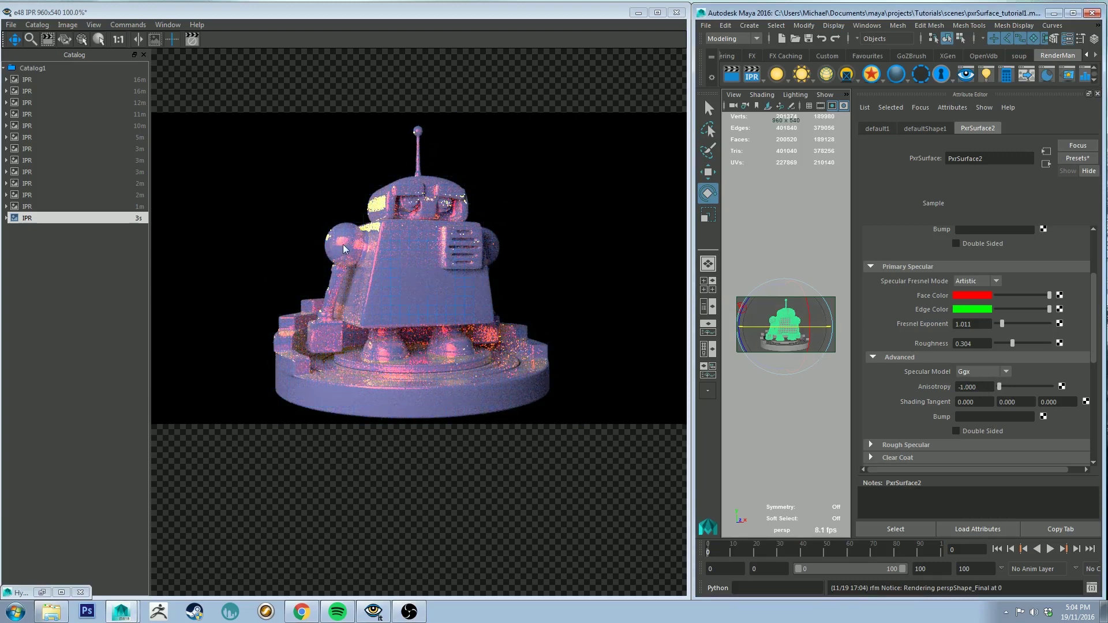
{"action": "left_click", "coordinate": [68, 206]}
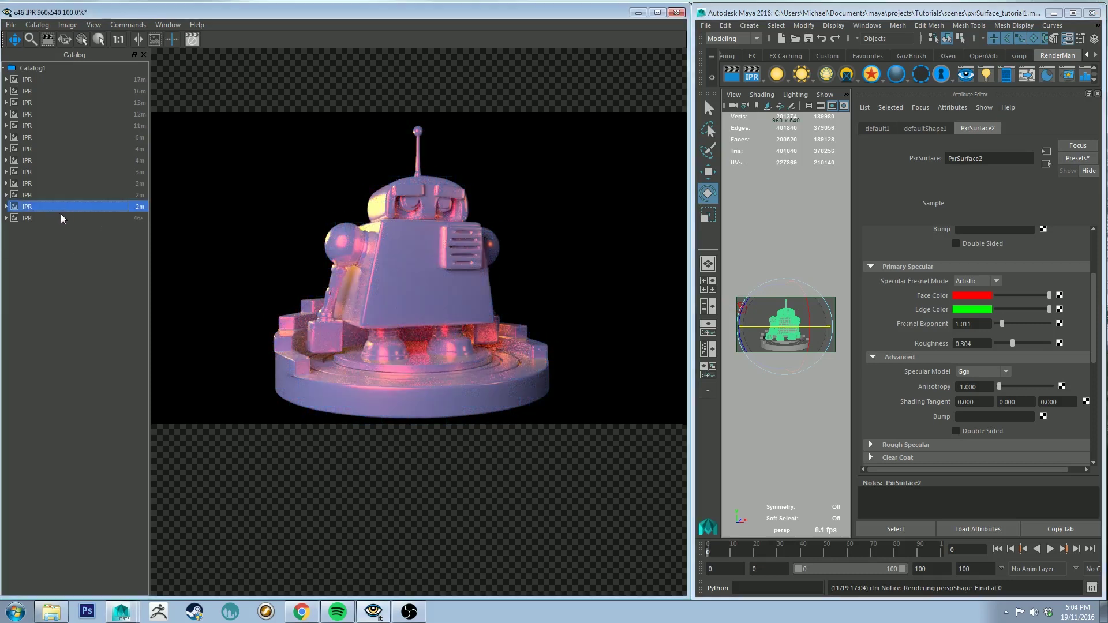
{"action": "left_click", "coordinate": [60, 218]}
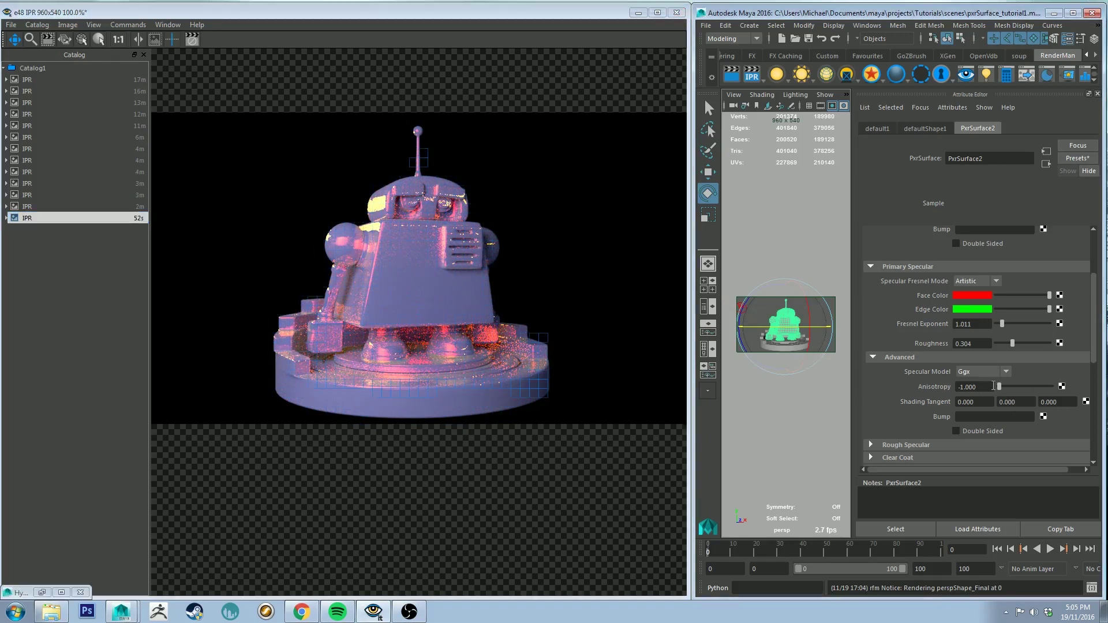
{"action": "type", "text": "-2"}
{"action": "key", "text": "Return"}
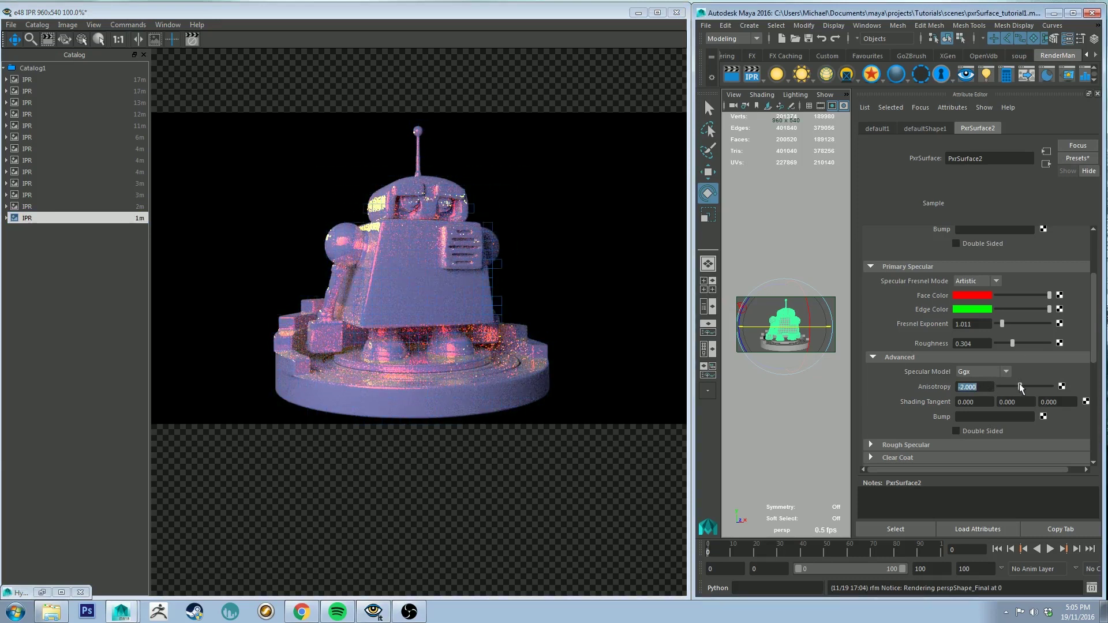
Push anisotropy to its maximum, then reset it to 0
{"action": "left_click_drag", "start_coordinate": [1020, 383], "coordinate": [1055, 386]}
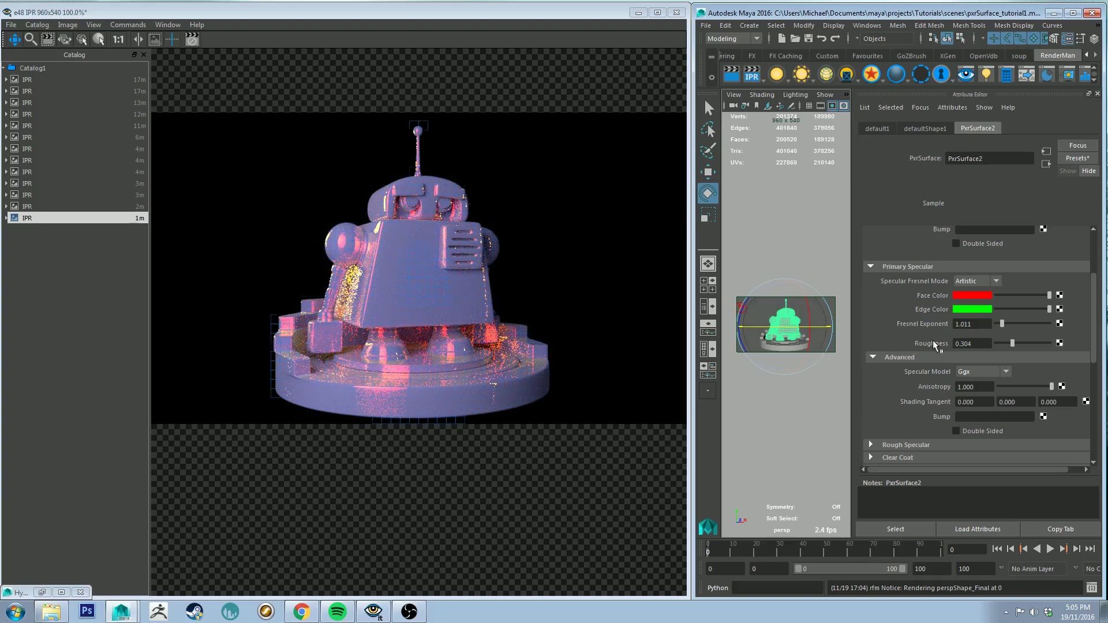
{"action": "double_click", "coordinate": [974, 387]}
{"action": "type", "text": "0"}
{"action": "key", "text": "Return"}
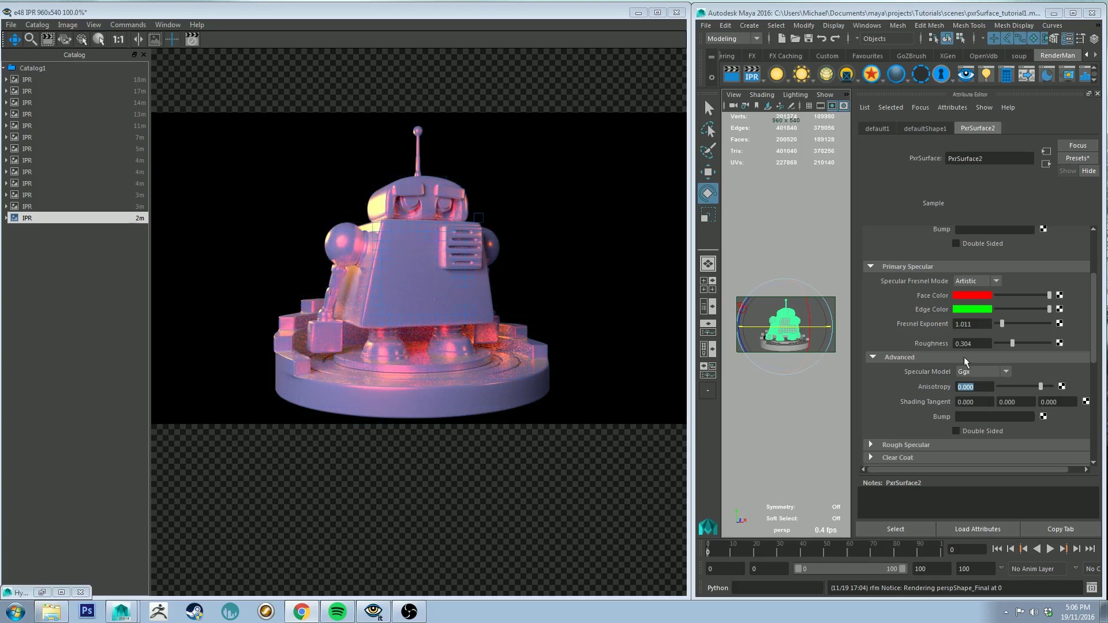
{"action": "mouse_move", "coordinate": [1094, 278]}
{"action": "left_mouse_down"}
{"action": "mouse_move", "coordinate": [1095, 262]}
{"action": "mouse_move", "coordinate": [1096, 281]}
{"action": "left_mouse_up"}
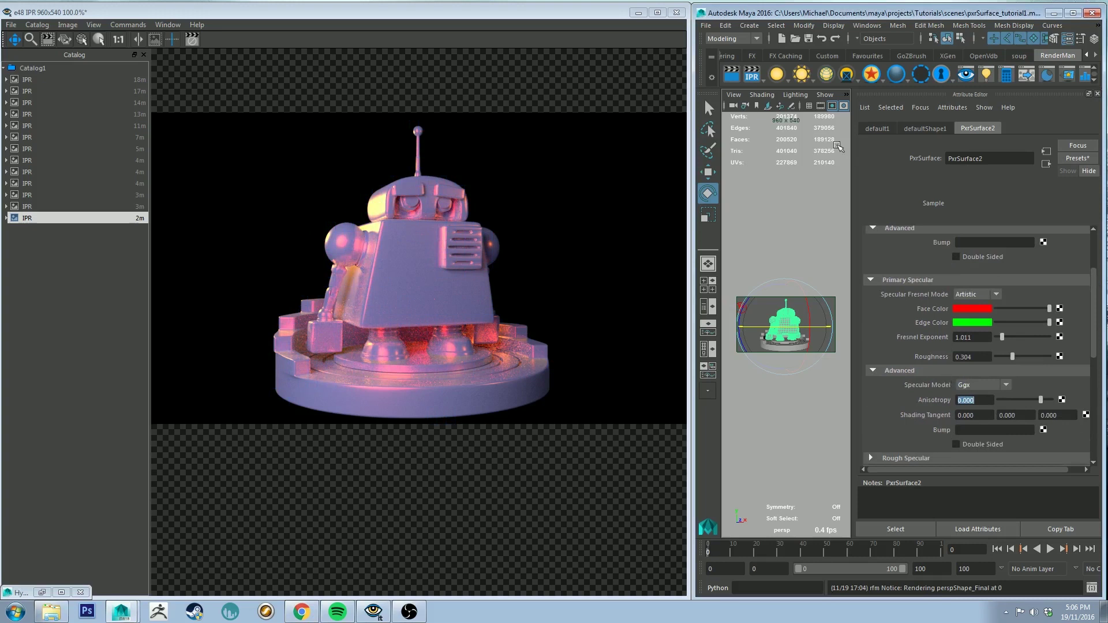
Stop IPR and connect bump2d2's Out Normal to PxrSurface2's Specular Bump Normal
{"action": "right_click", "coordinate": [753, 73]}
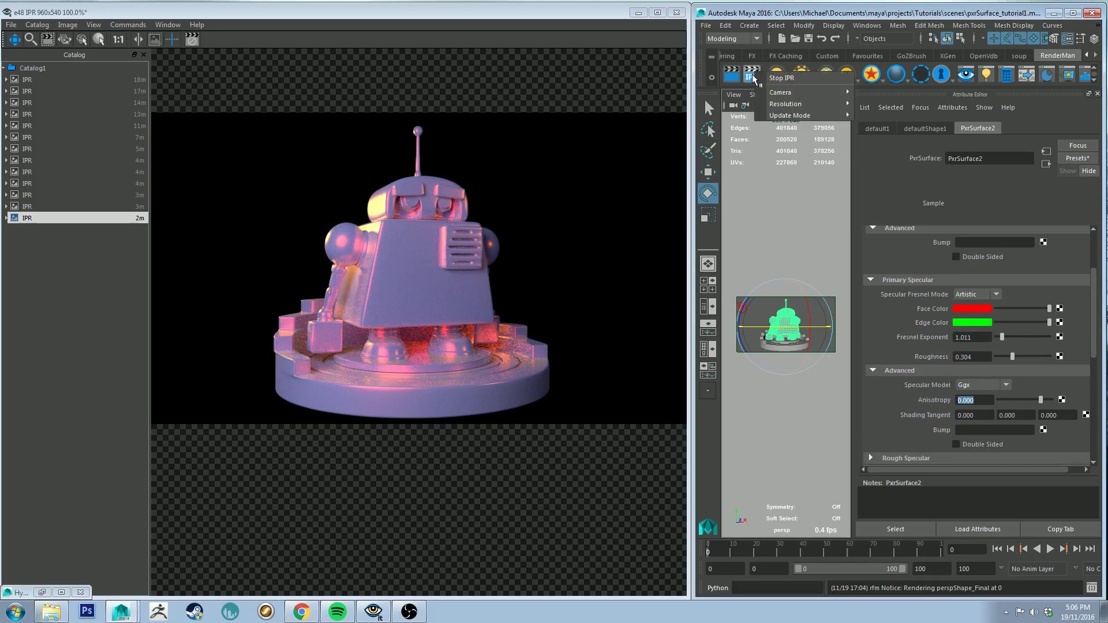
{"action": "left_click", "coordinate": [796, 80]}
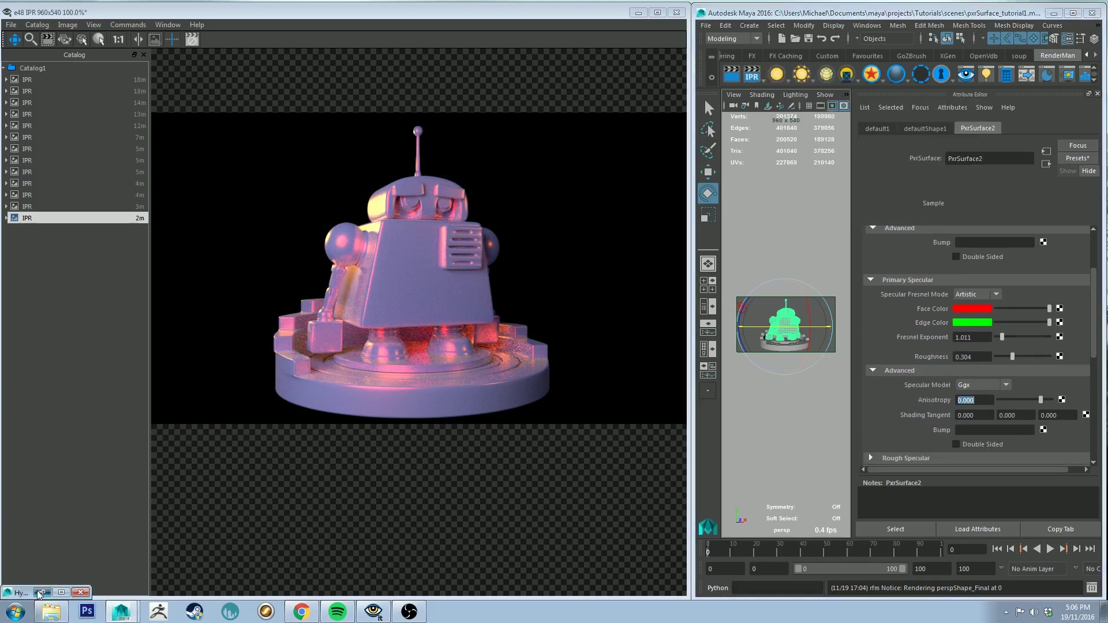
{"action": "left_click", "coordinate": [61, 592]}
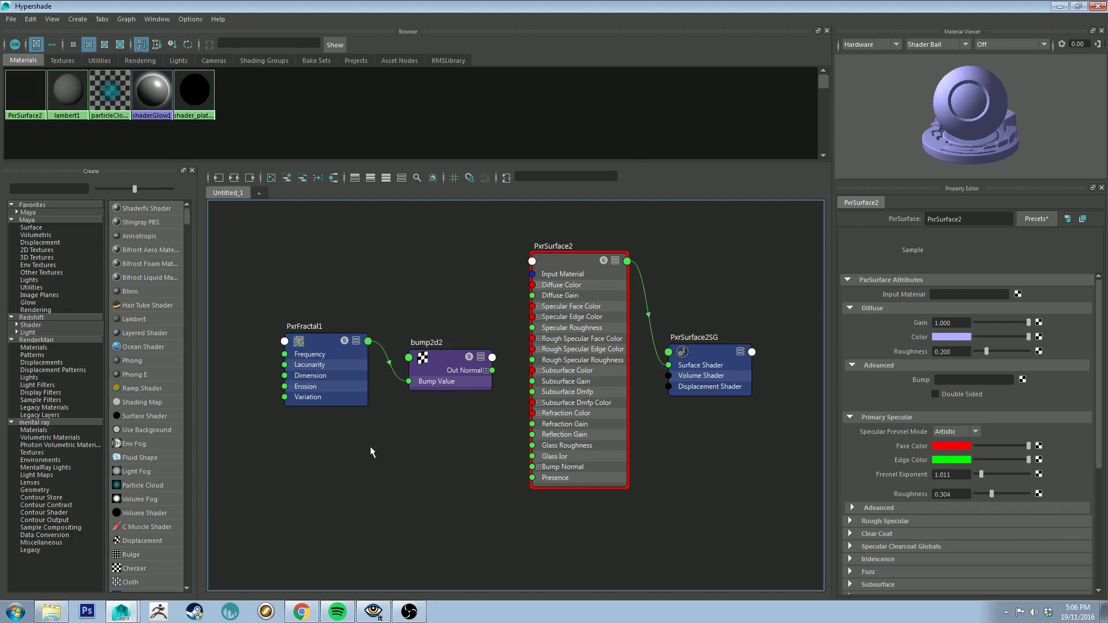
{"action": "left_click", "coordinate": [449, 352]}
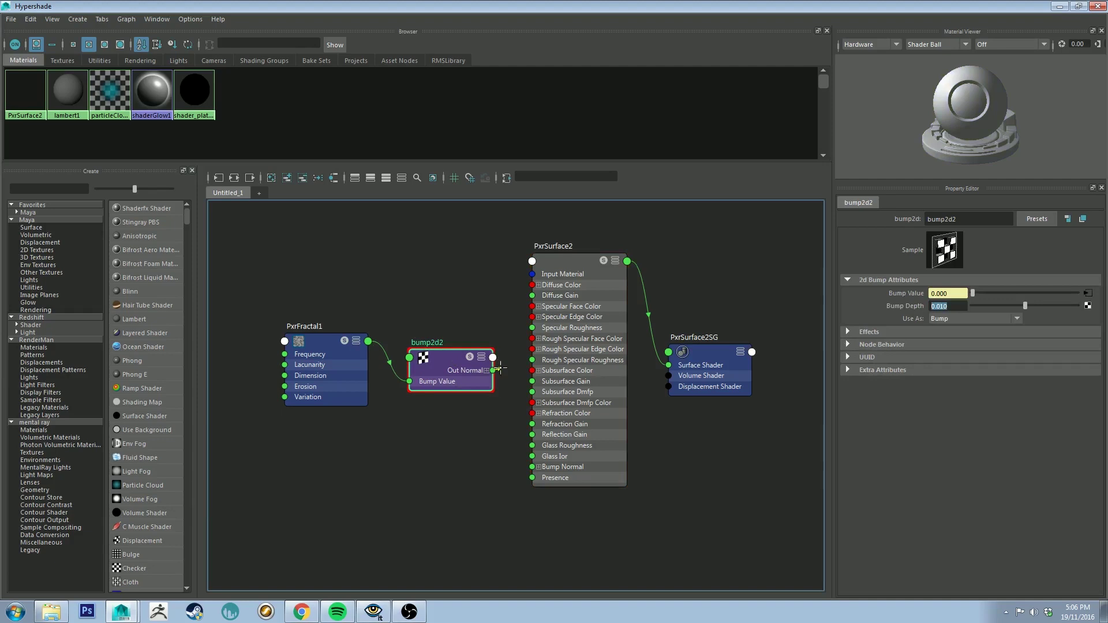
{"action": "left_click_drag", "start_coordinate": [507, 357], "coordinate": [493, 343]}
{"action": "left_click_drag", "start_coordinate": [499, 285], "coordinate": [531, 260]}
{"action": "left_click_drag", "start_coordinate": [532, 261], "coordinate": [533, 264]}
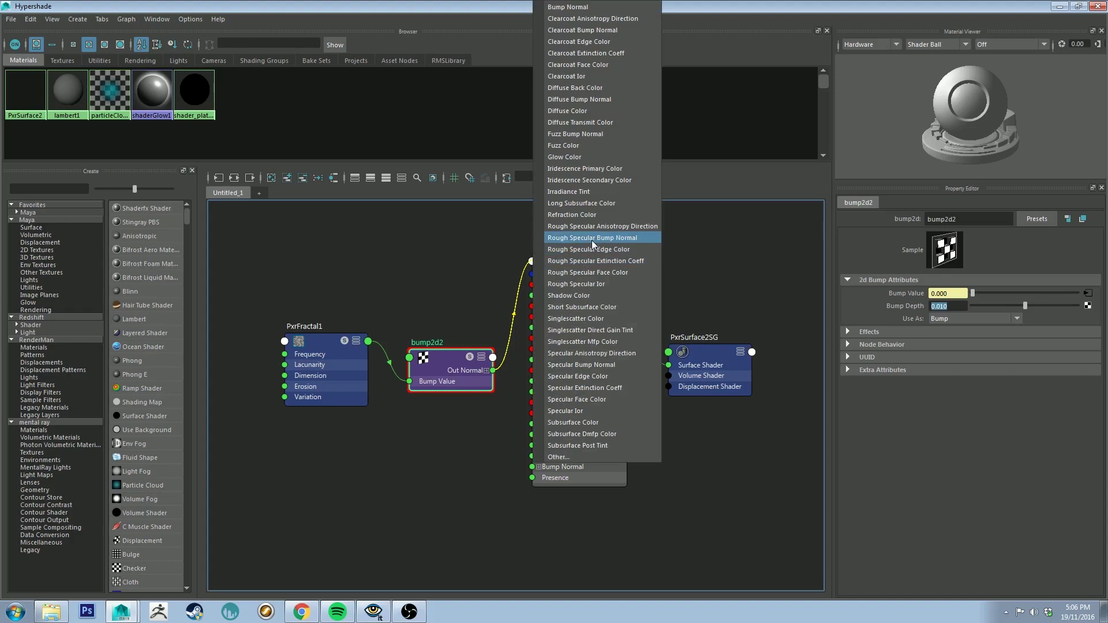
{"action": "left_click", "coordinate": [614, 363]}
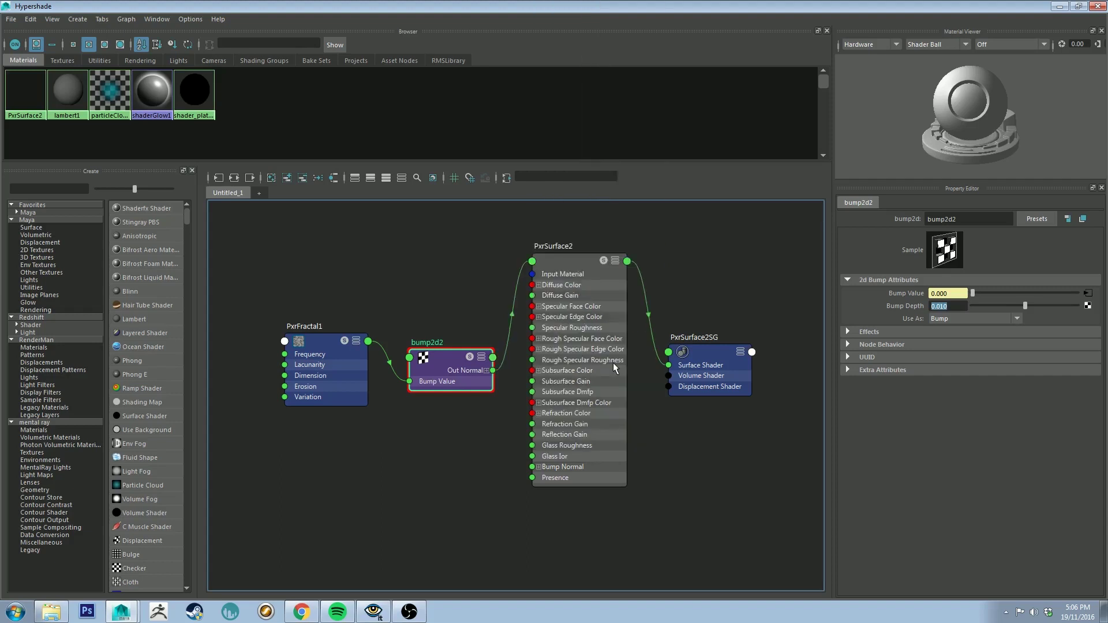
{"action": "left_click", "coordinate": [1060, 7]}
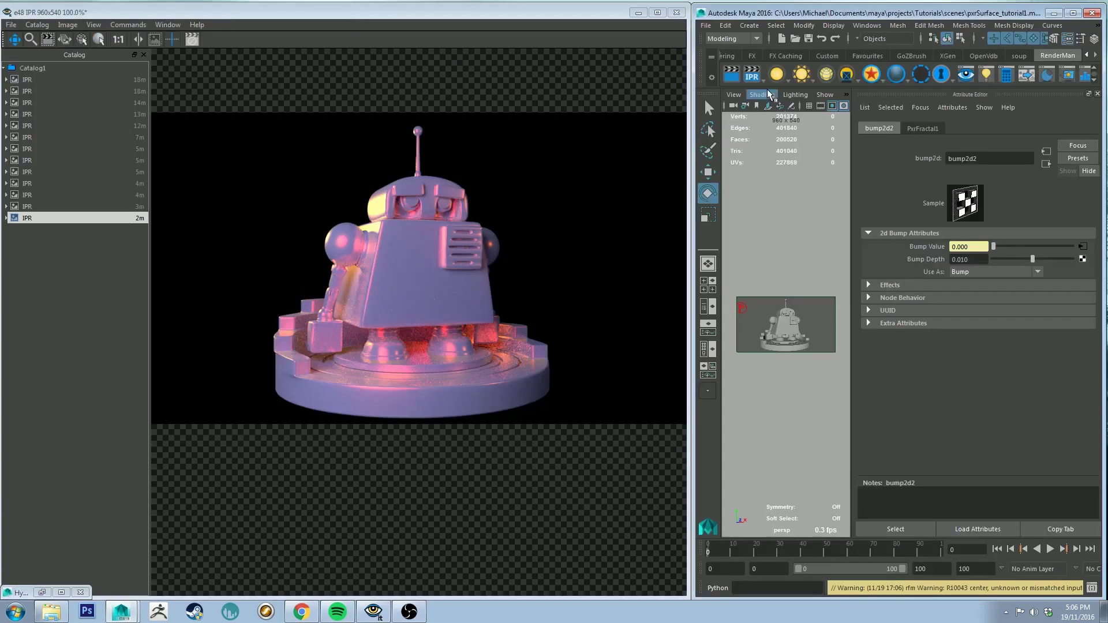
Restart IPR, check the head from the Closeup camera bookmark, then re-render the full robot
{"action": "left_click", "coordinate": [753, 75]}
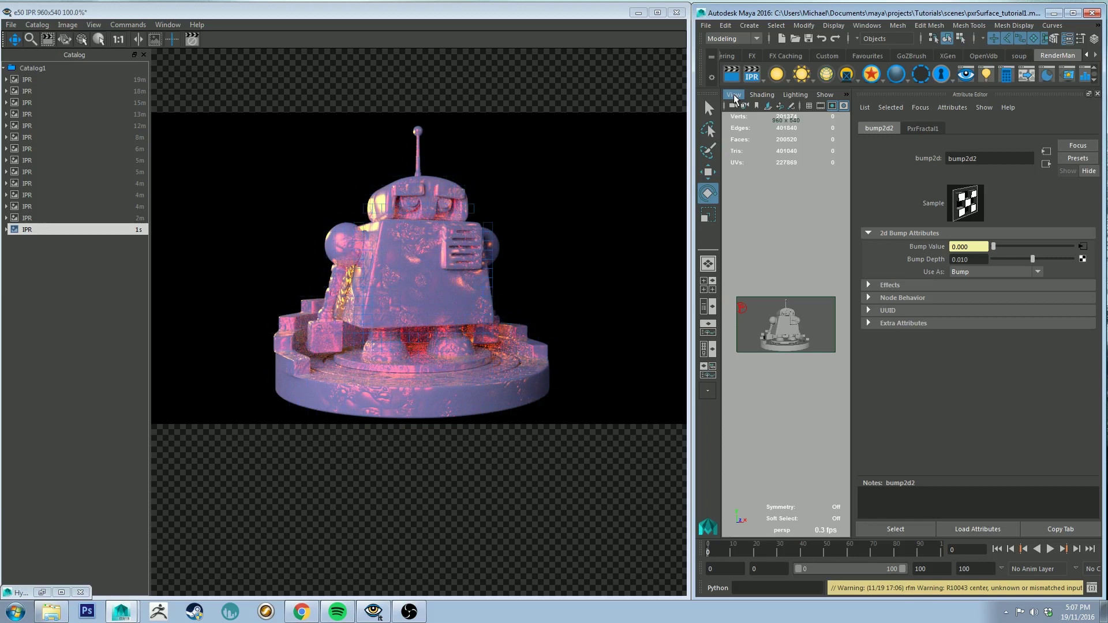
{"action": "left_click", "coordinate": [734, 96]}
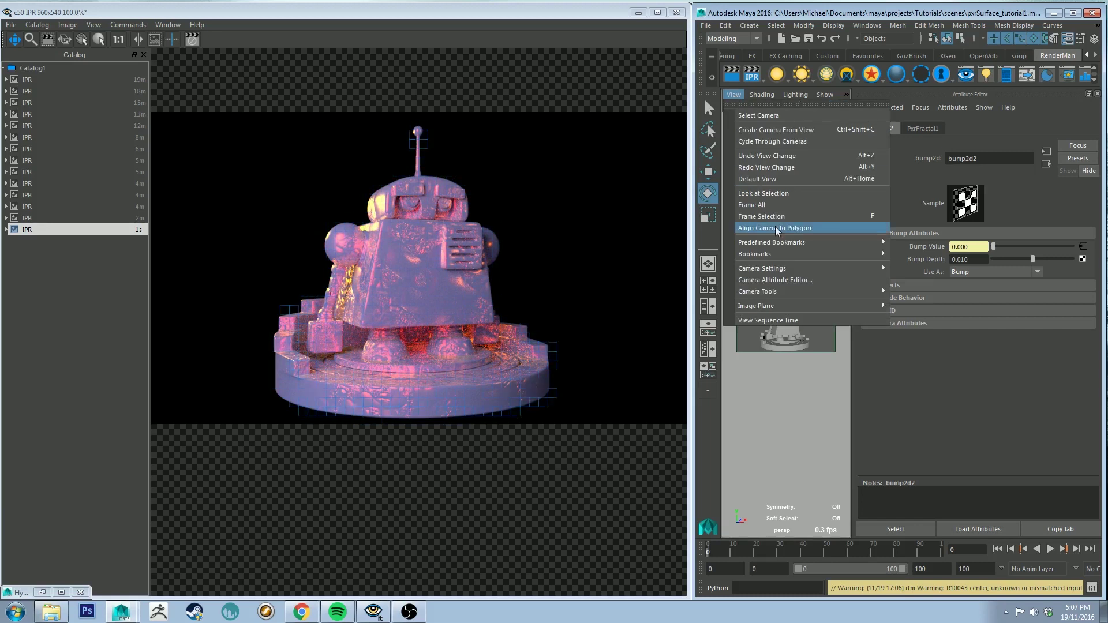
{"action": "mouse_move", "coordinate": [858, 256]}
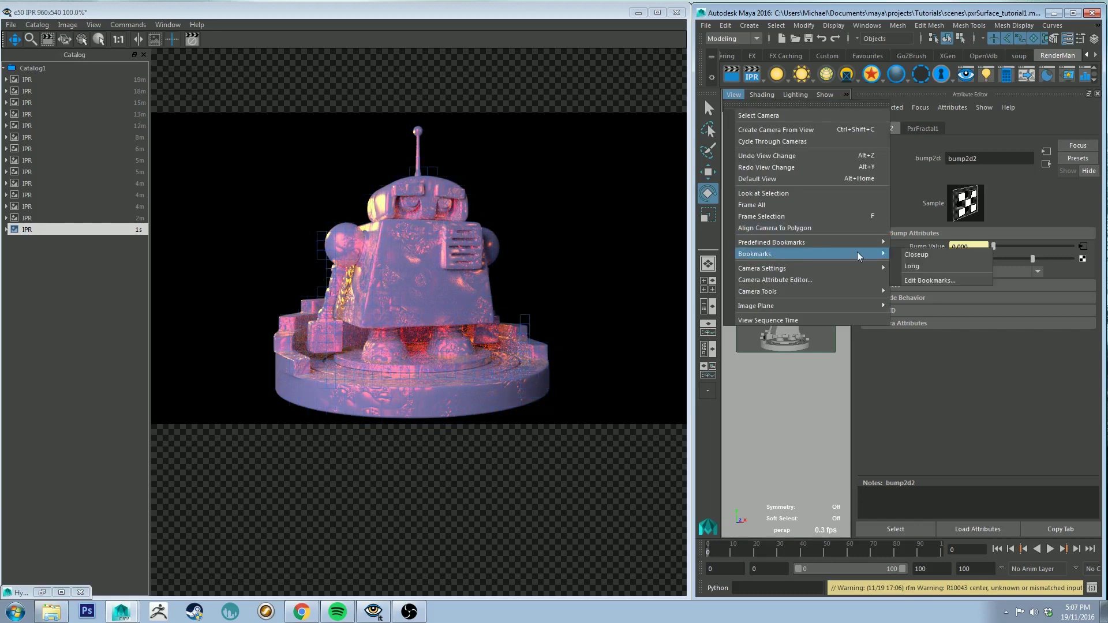
{"action": "left_click", "coordinate": [917, 255]}
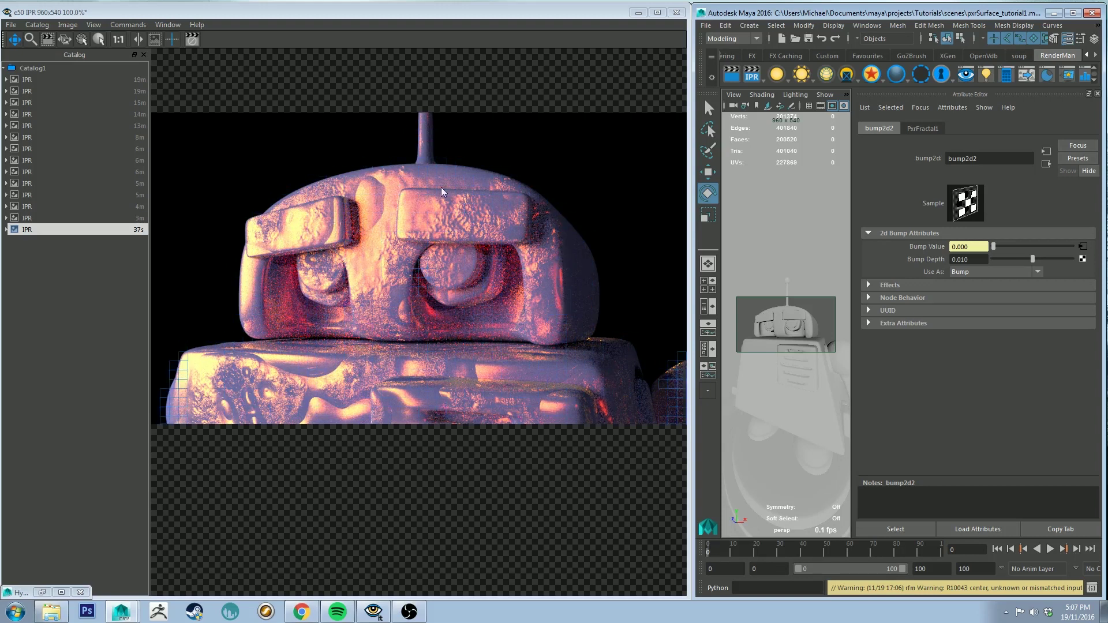
{"action": "left_click", "coordinate": [751, 73]}
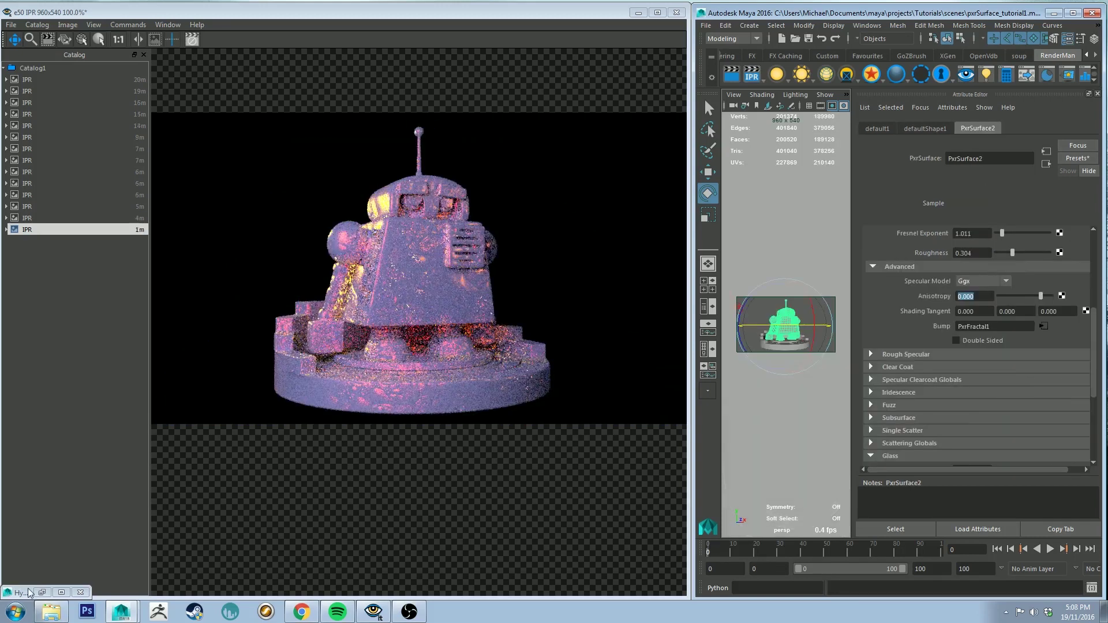
Delete the bump2d2-to-PxrSurface2 specular bump connection in Hypershade
{"action": "double_click", "coordinate": [32, 593]}
{"action": "left_click", "coordinate": [513, 299]}
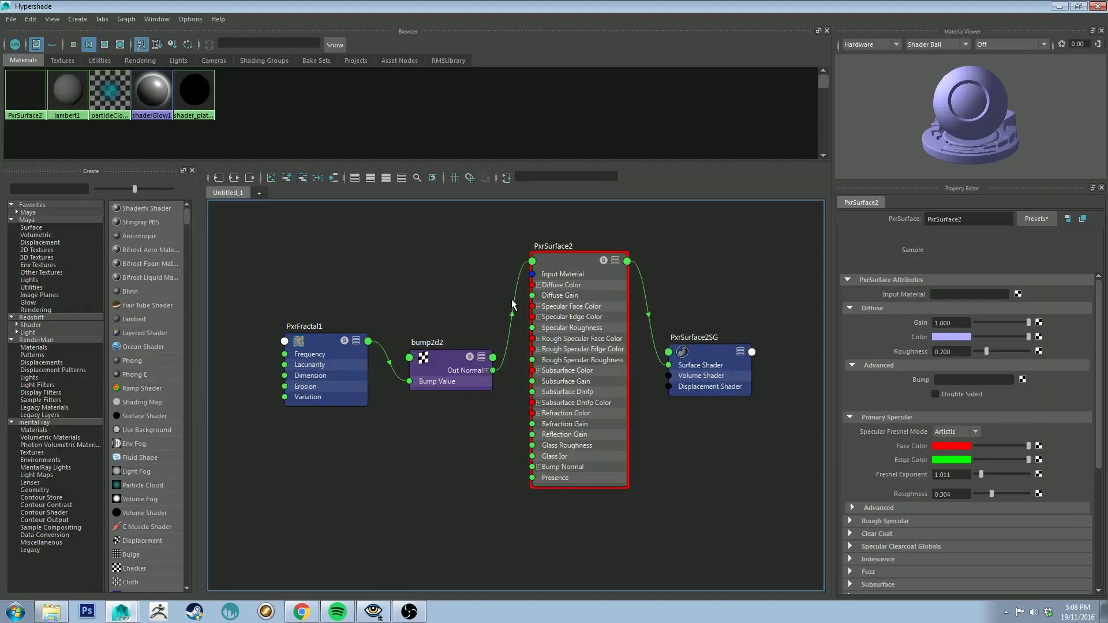
{"action": "key", "text": "Delete"}
{"action": "left_click", "coordinate": [1059, 6]}
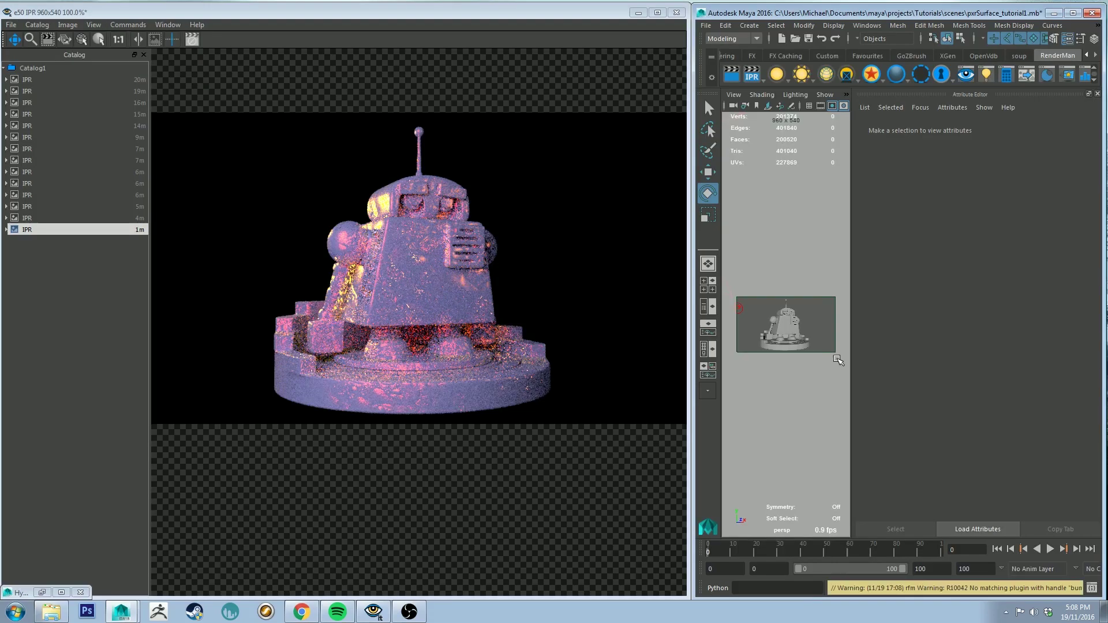
Replace the robot's PxrSurface2 settings with the Default preset and expand Rough Specular
{"action": "left_click", "coordinate": [787, 320]}
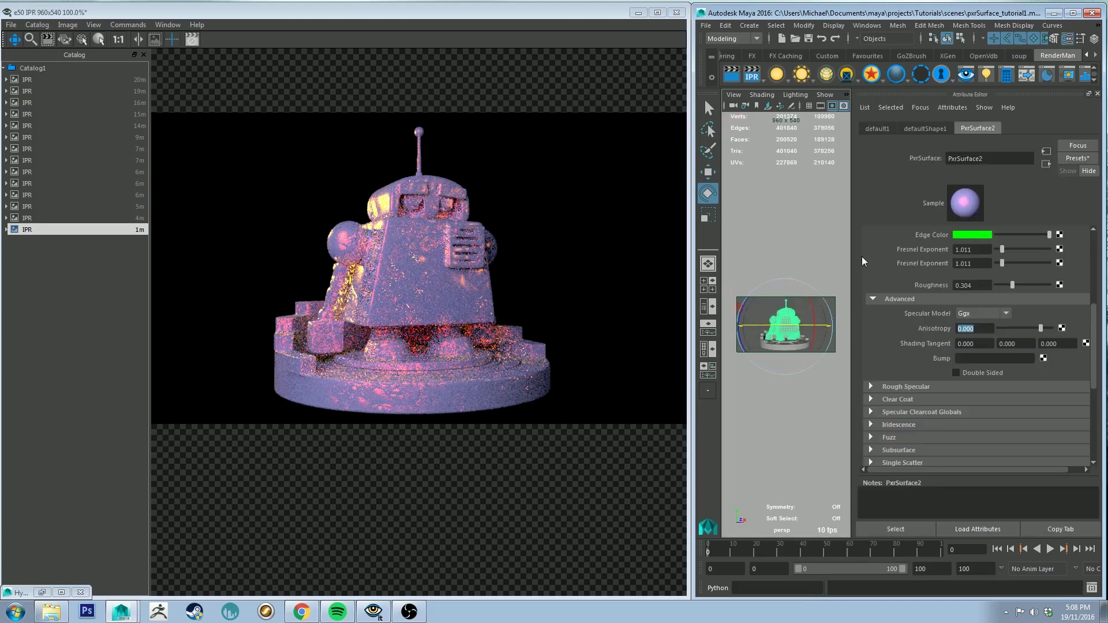
{"action": "left_click", "coordinate": [1074, 160]}
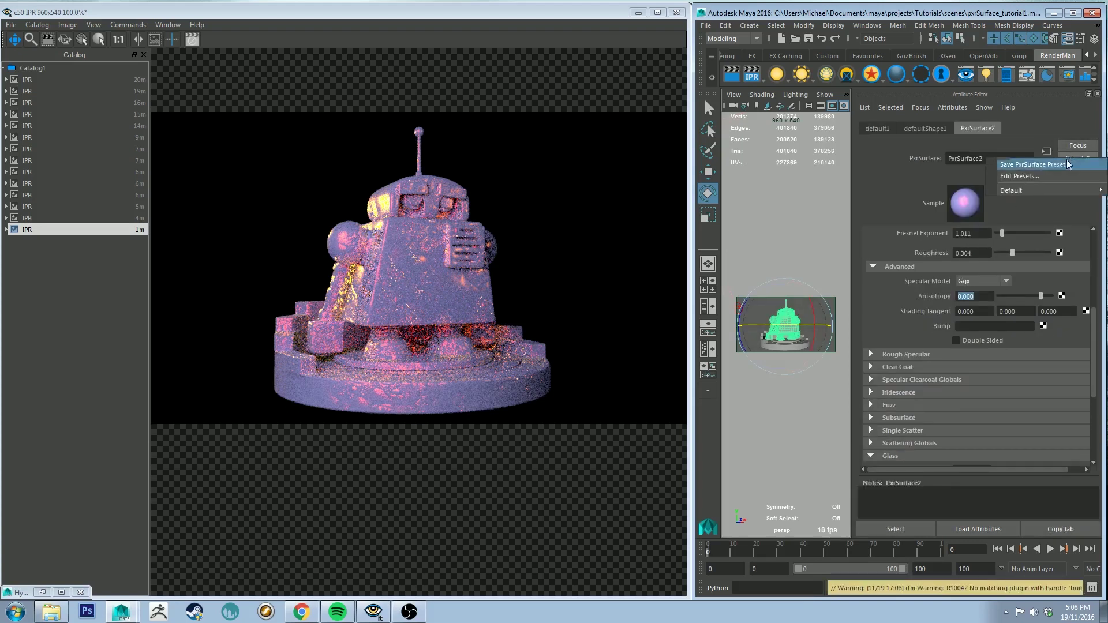
{"action": "mouse_move", "coordinate": [1032, 192]}
{"action": "left_click", "coordinate": [936, 193]}
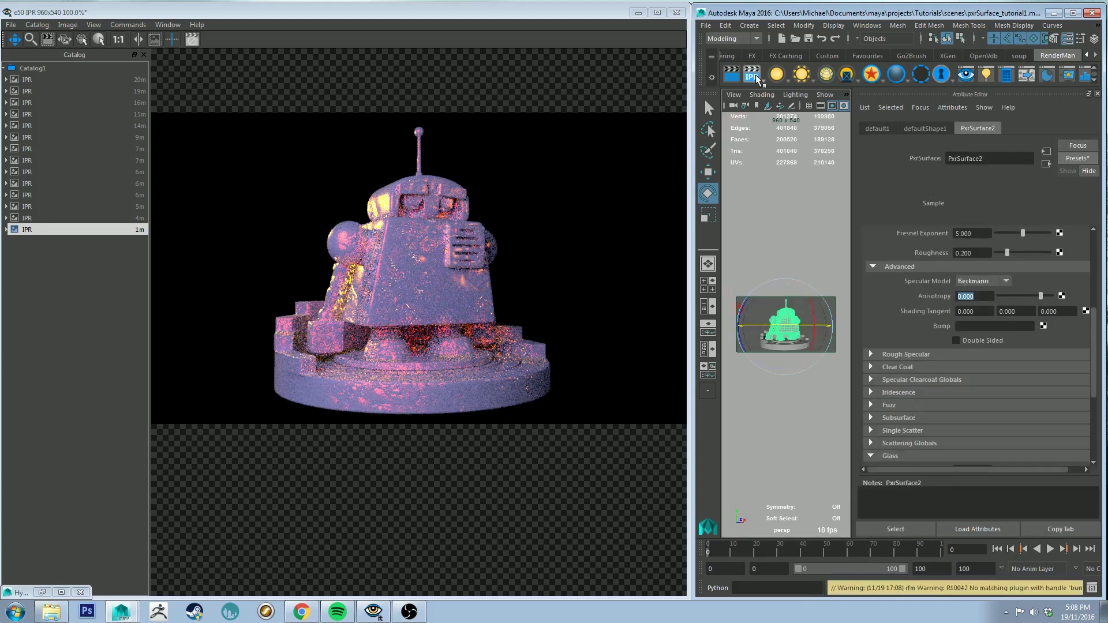
{"action": "left_click", "coordinate": [921, 355]}
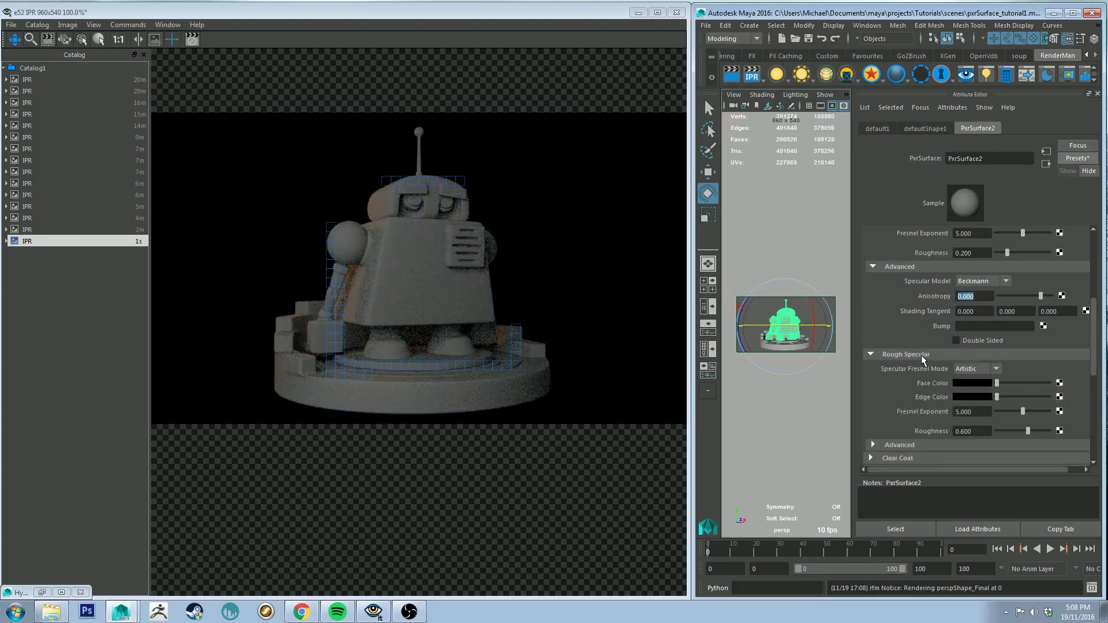
Set the Rough Specular Face Color to white, then collapse the Rough Specular settings
{"action": "scroll", "coordinate": [900, 311], "scroll_direction": "down", "scroll_amount": 3}
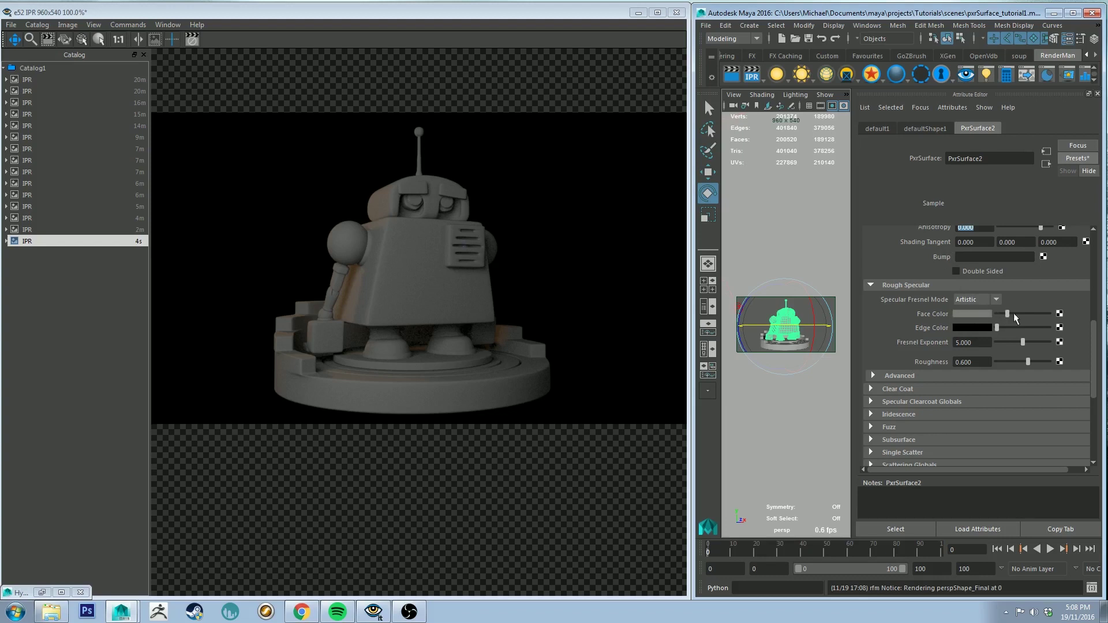
{"action": "left_click_drag", "start_coordinate": [1013, 313], "coordinate": [1052, 313]}
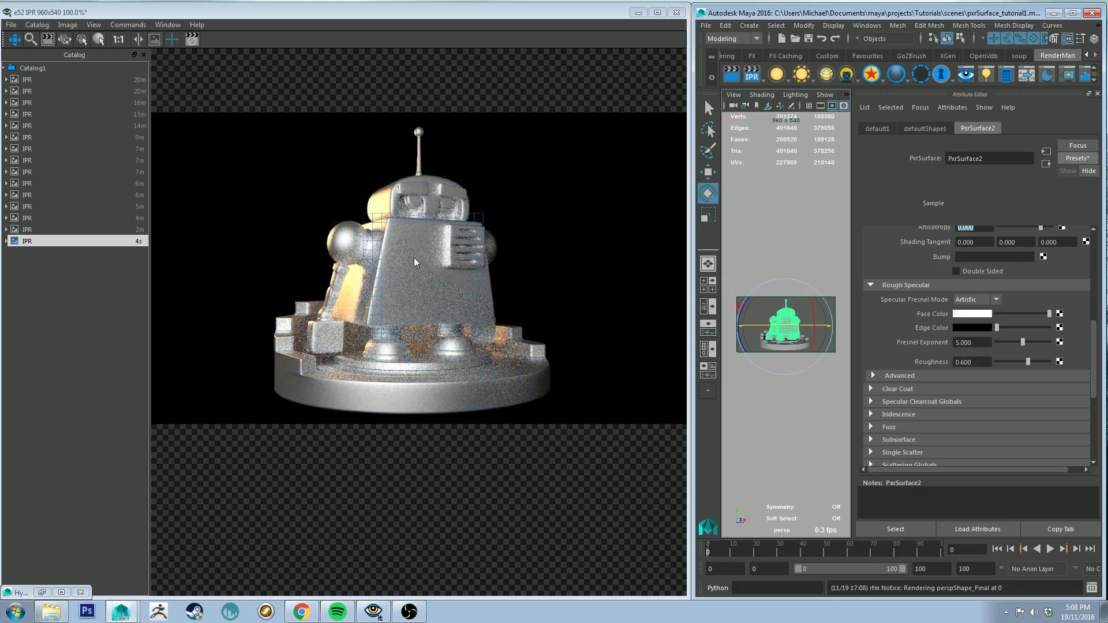
{"action": "left_click", "coordinate": [895, 376]}
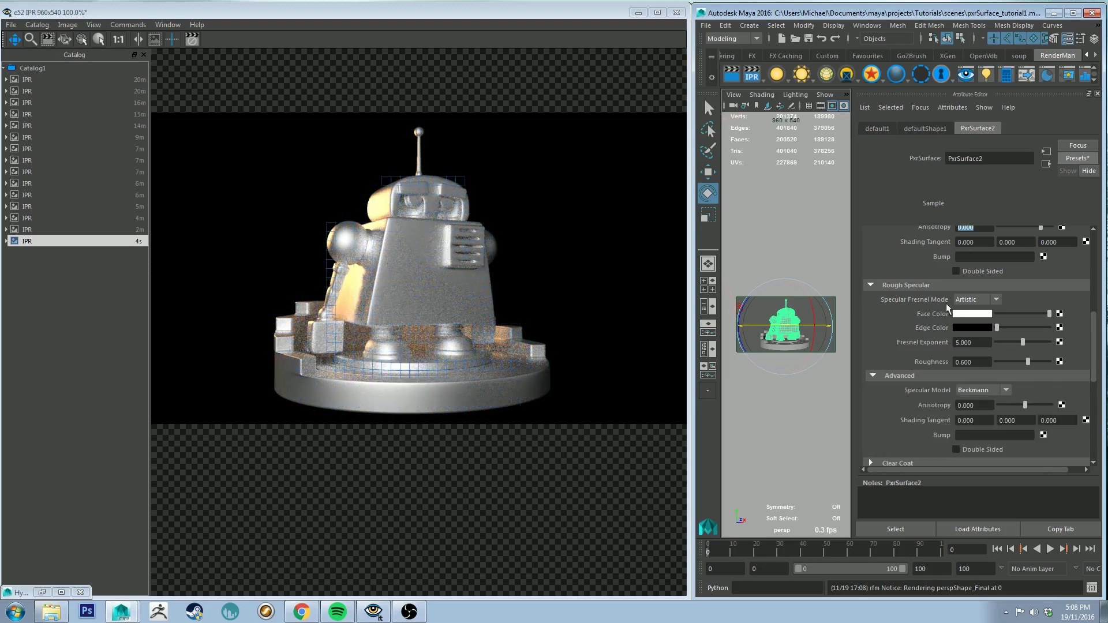
{"action": "left_click", "coordinate": [877, 375]}
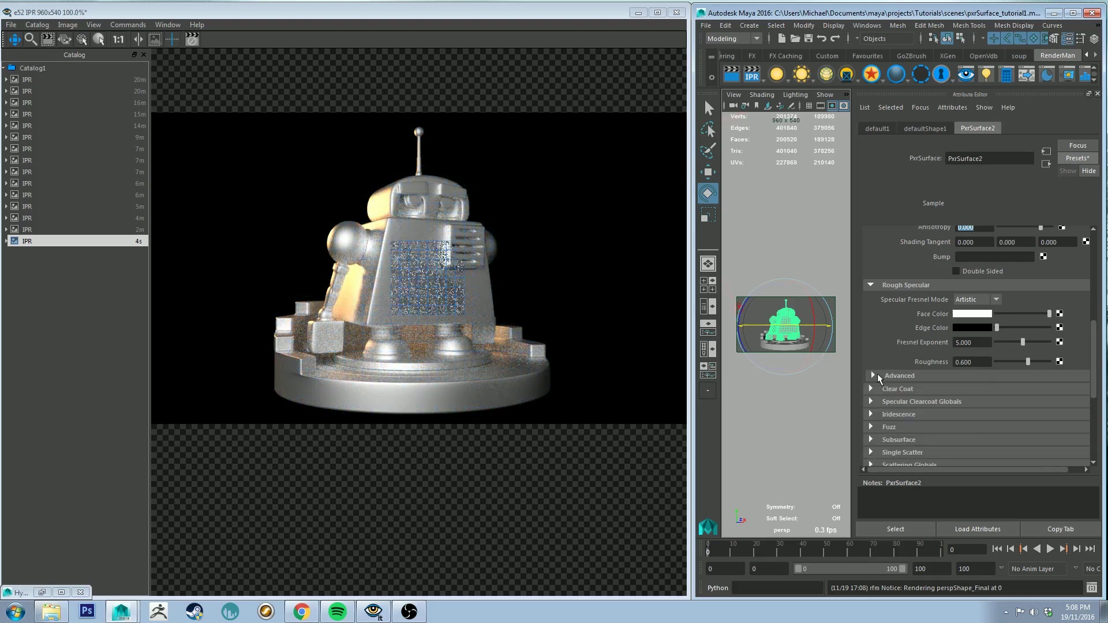
{"action": "left_click", "coordinate": [871, 285]}
{"action": "left_click", "coordinate": [1067, 158]}
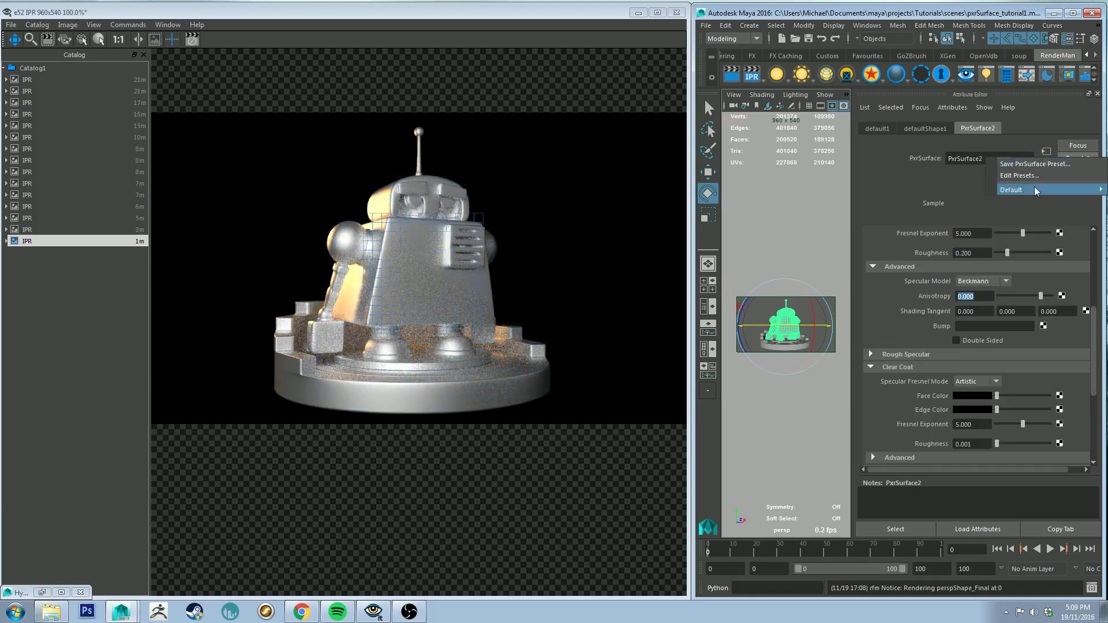
{"action": "left_click", "coordinate": [961, 268]}
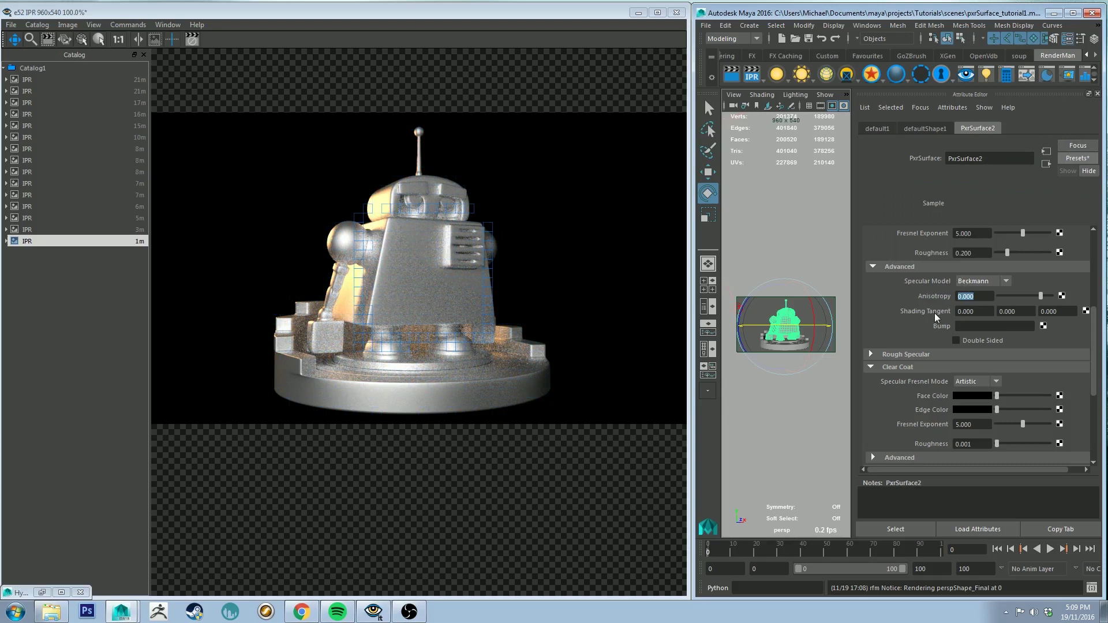
{"action": "scroll", "coordinate": [919, 340], "scroll_direction": "down", "scroll_amount": 3}
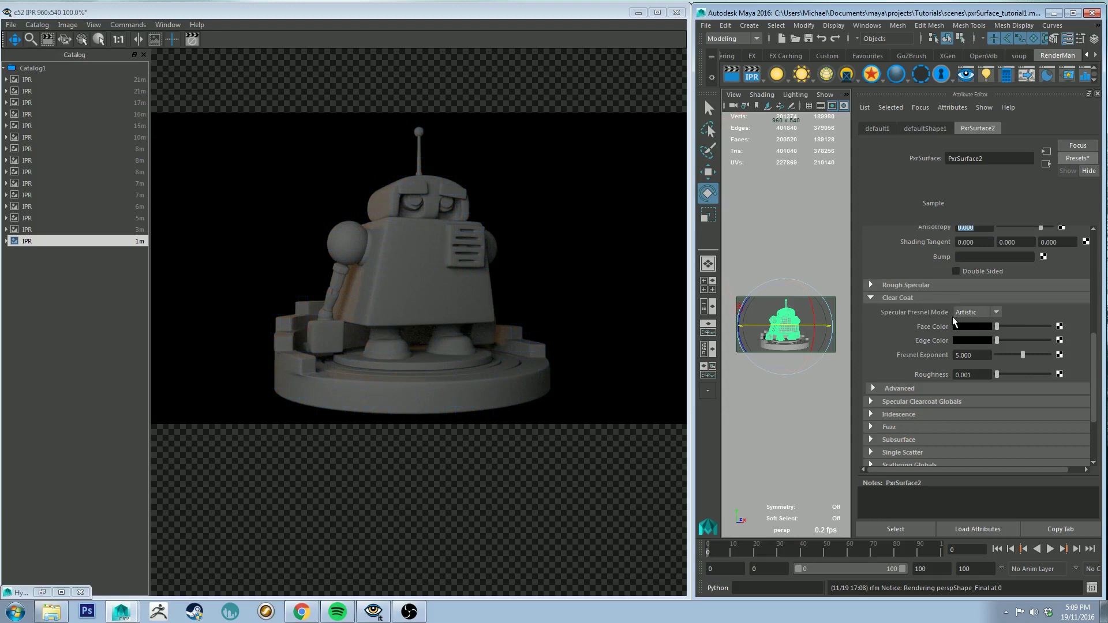
{"action": "scroll", "coordinate": [932, 314], "scroll_direction": "up", "scroll_amount": 2}
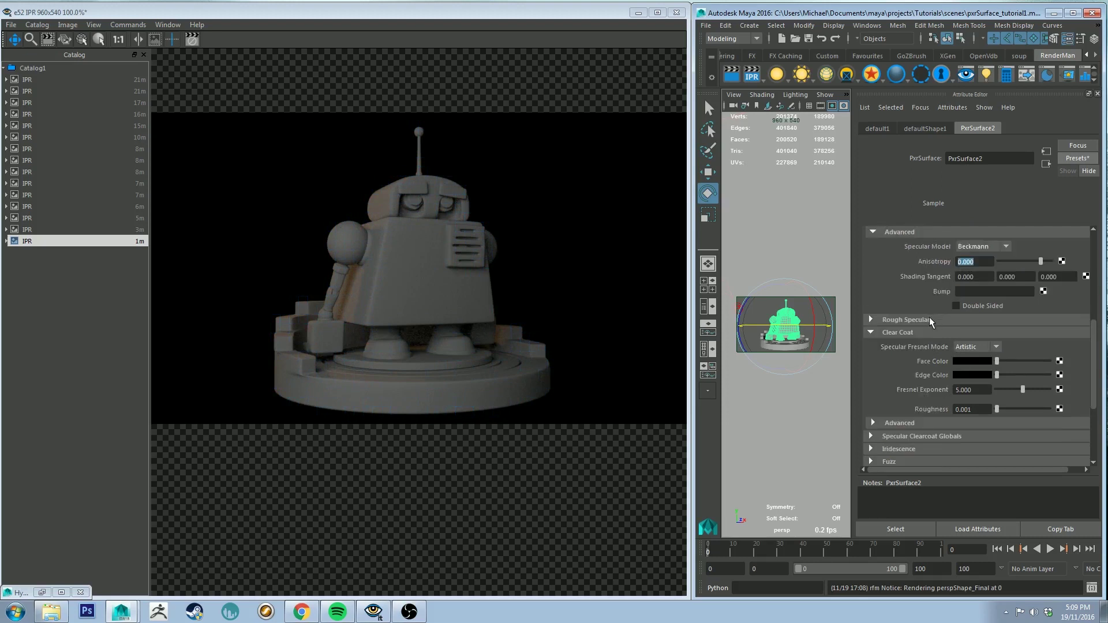
{"action": "scroll", "coordinate": [923, 295], "scroll_direction": "up", "scroll_amount": 6}
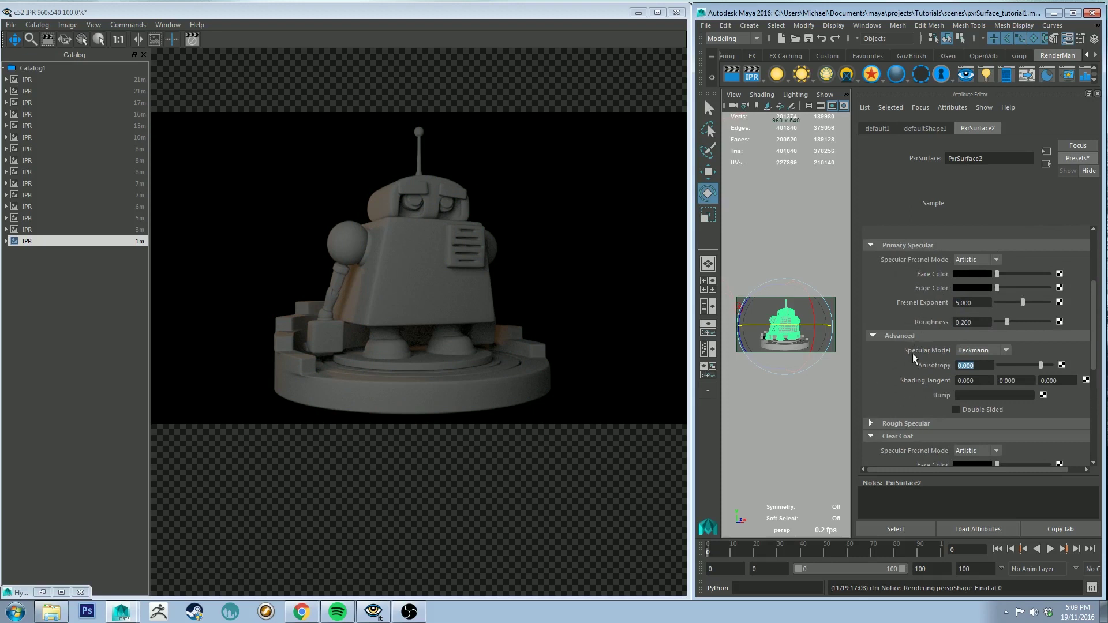
{"action": "scroll", "coordinate": [914, 356], "scroll_direction": "down", "scroll_amount": 4}
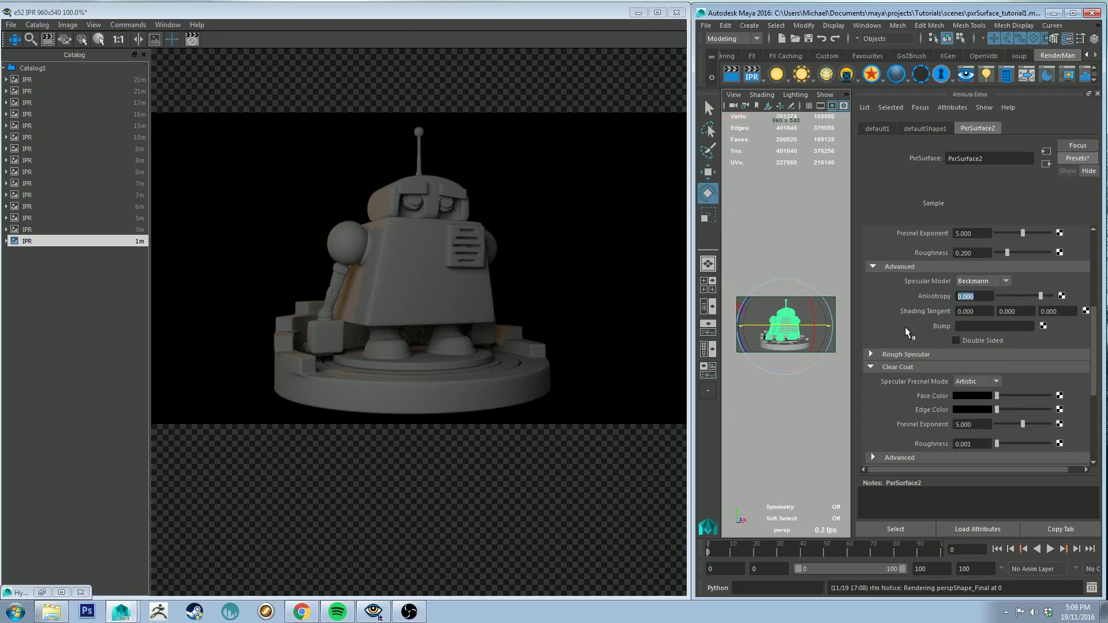
{"action": "scroll", "coordinate": [905, 327], "scroll_direction": "up", "scroll_amount": 10}
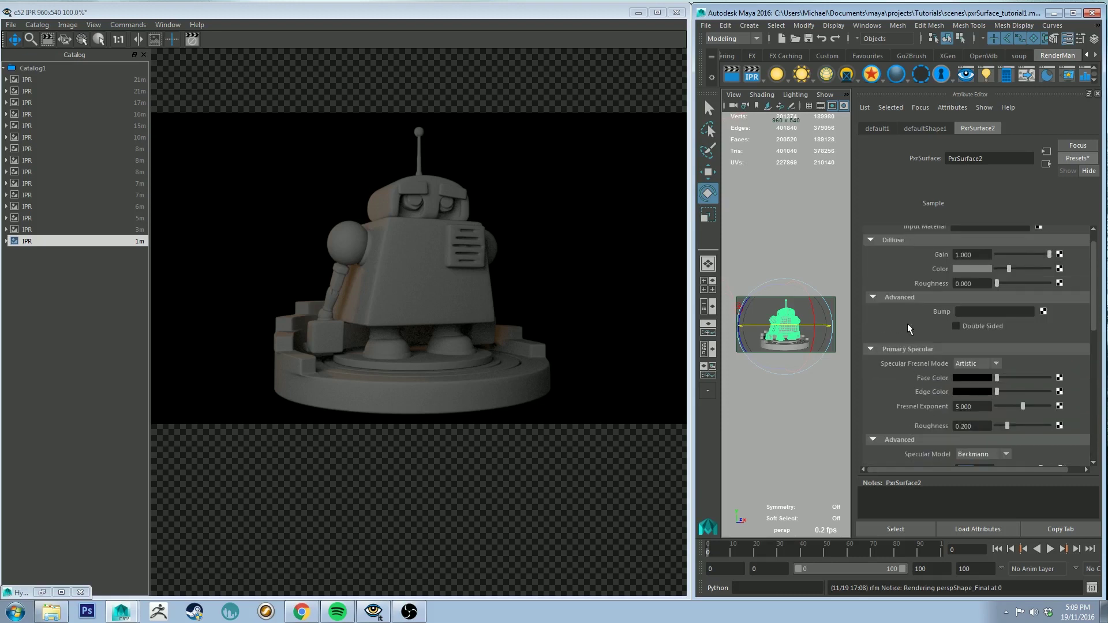
Set Diffuse Color to the lavender swatch and Clear Coat Face Color to light grey
{"action": "left_click", "coordinate": [980, 269]}
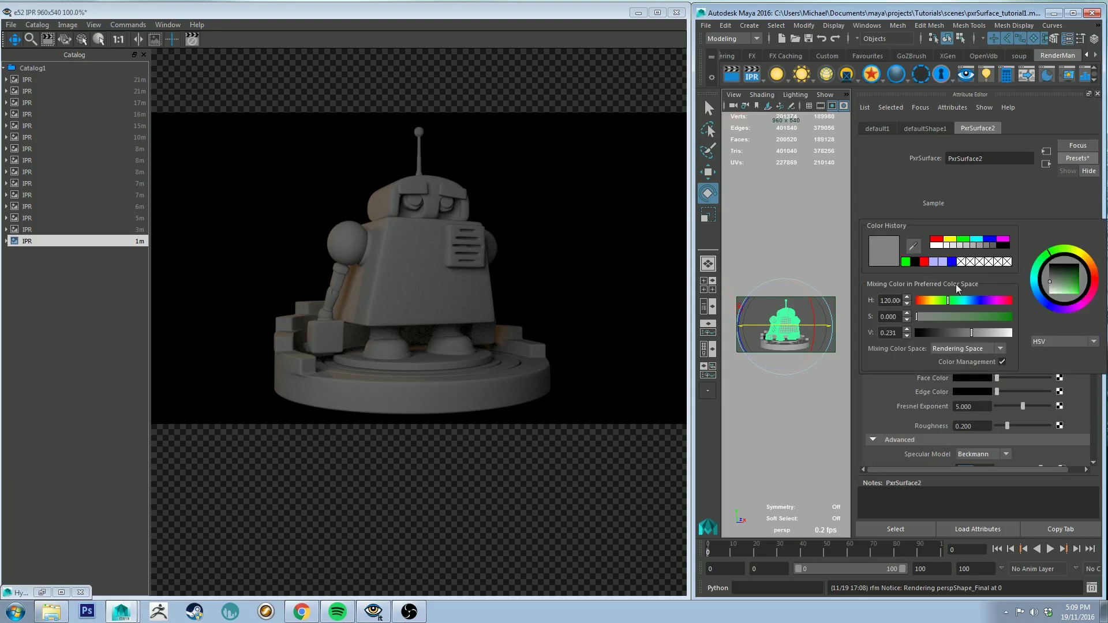
{"action": "left_click", "coordinate": [940, 262]}
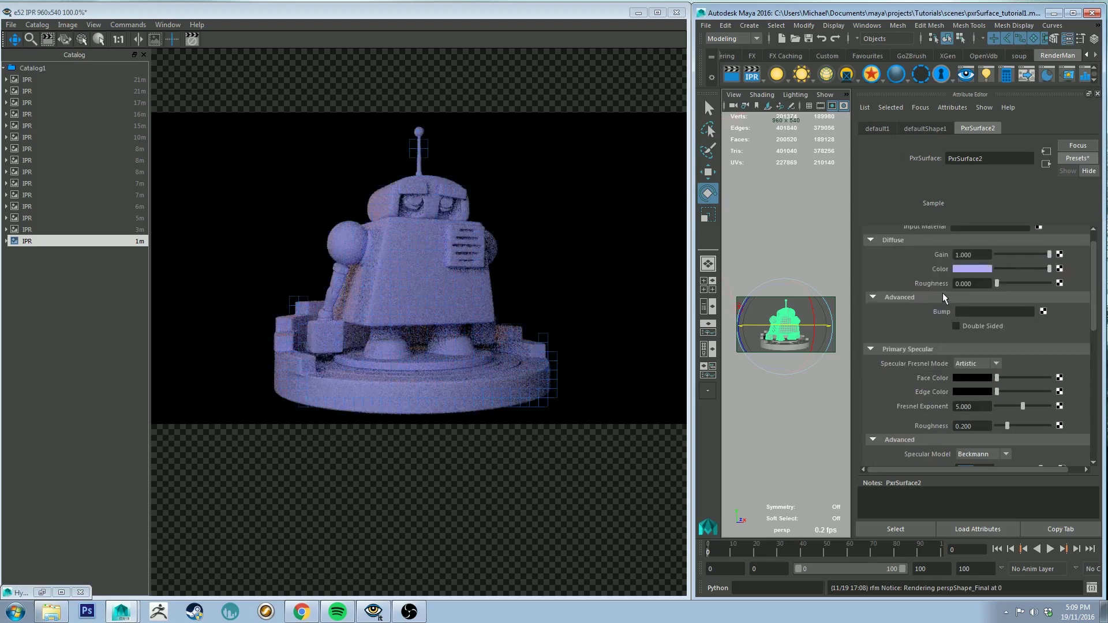
{"action": "scroll", "coordinate": [943, 292], "scroll_direction": "down", "scroll_amount": 10}
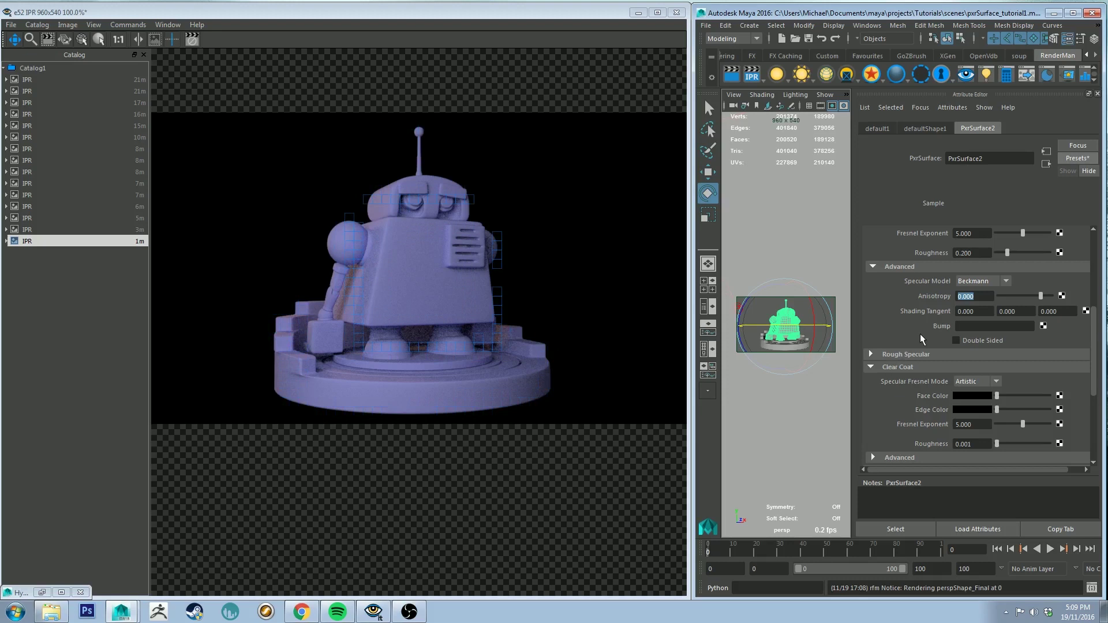
{"action": "scroll", "coordinate": [920, 333], "scroll_direction": "down", "scroll_amount": 4}
{"action": "left_click_drag", "start_coordinate": [1005, 324], "coordinate": [1027, 325]}
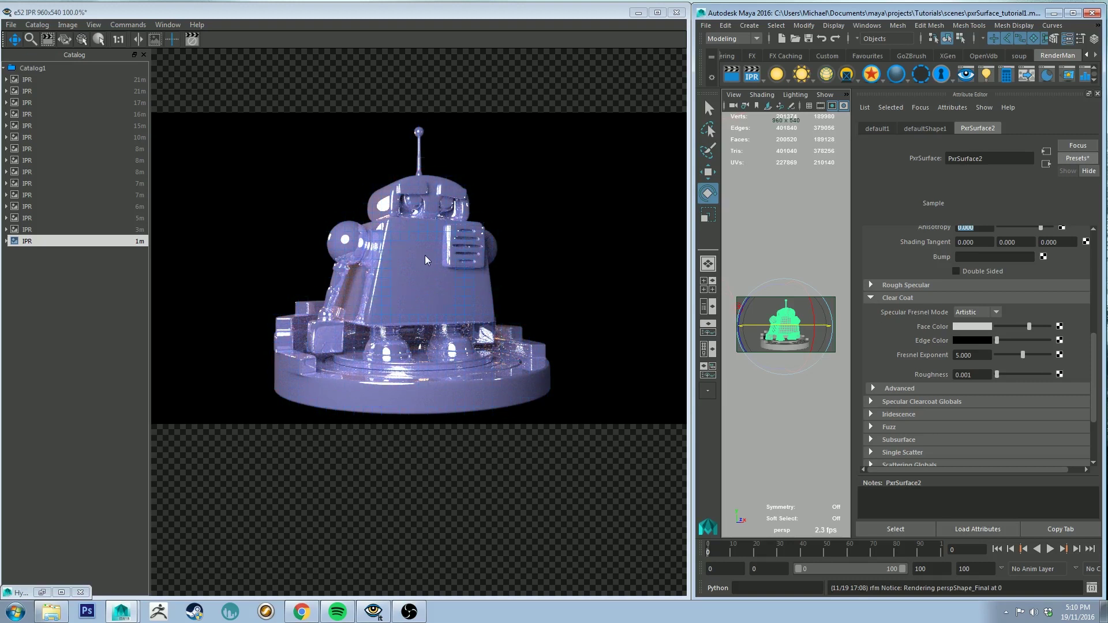
Expand the Clear Coat's Advanced rollout and scroll down to its bump input
{"action": "left_click", "coordinate": [873, 388]}
{"action": "scroll", "coordinate": [931, 355], "scroll_direction": "down", "scroll_amount": 2}
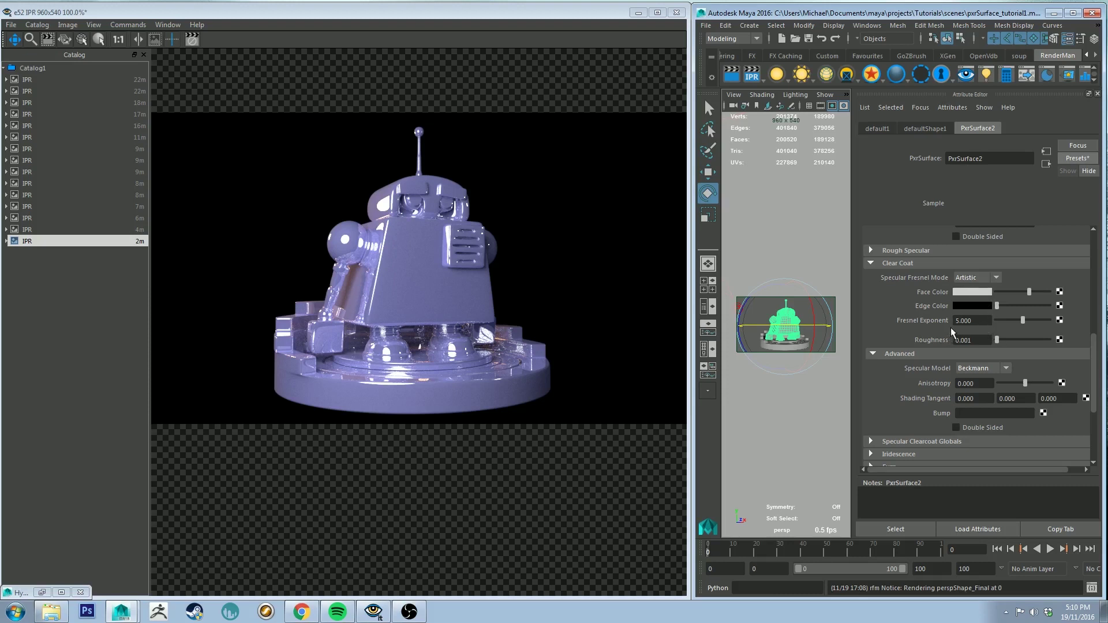
Connect bump2d2's Out Normal to PxrSurface2's Clearcoat Bump Normal
{"action": "left_click", "coordinate": [40, 593]}
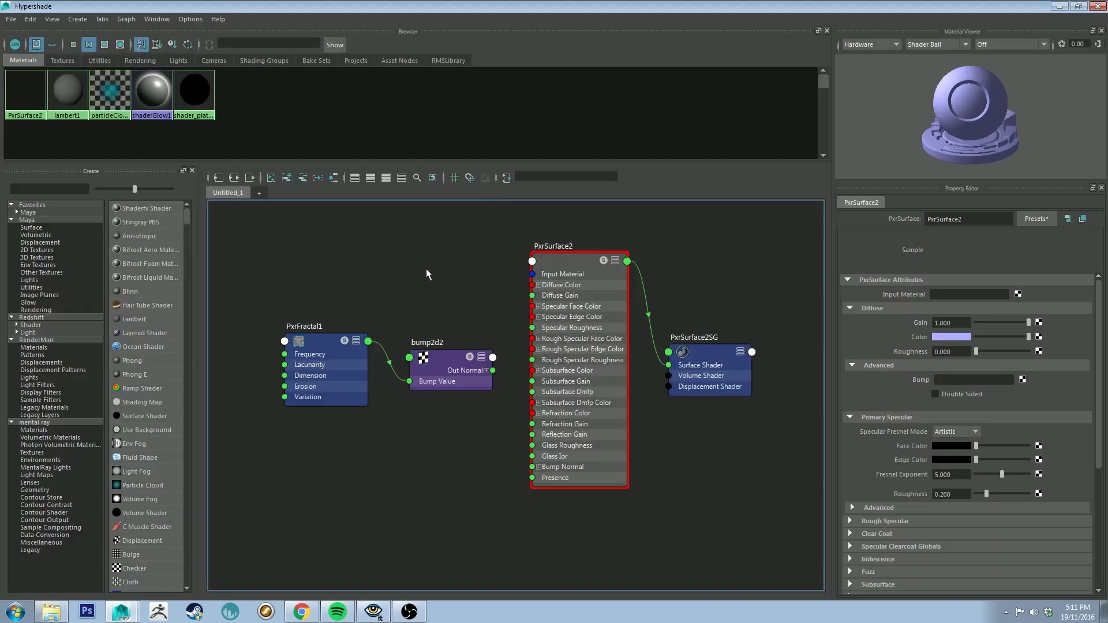
{"action": "left_click_drag", "start_coordinate": [494, 373], "coordinate": [529, 265]}
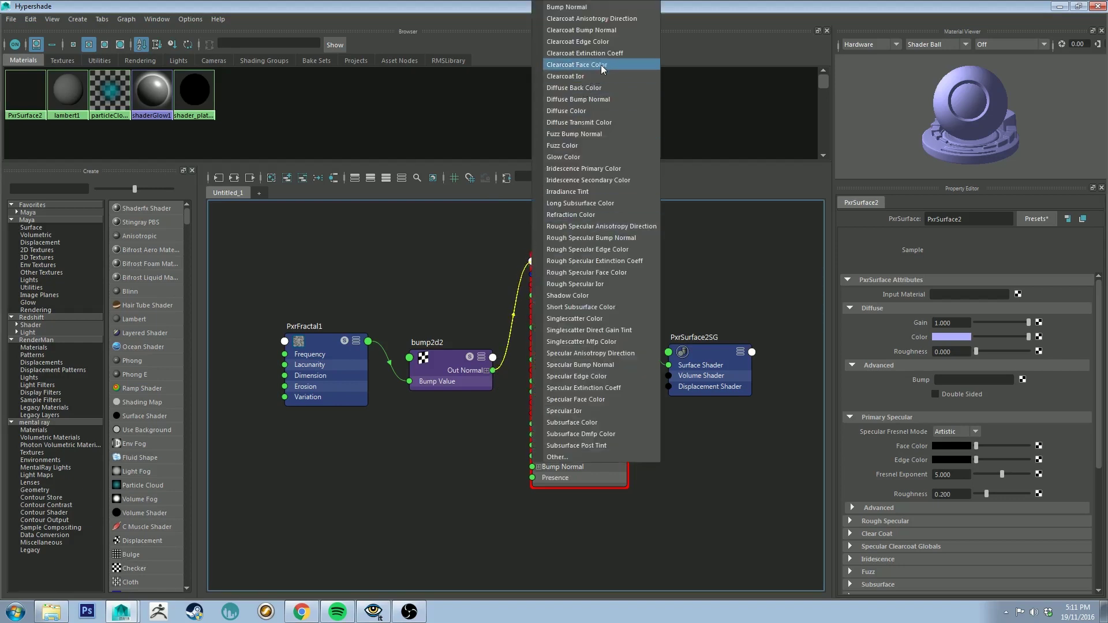
{"action": "left_click", "coordinate": [618, 33]}
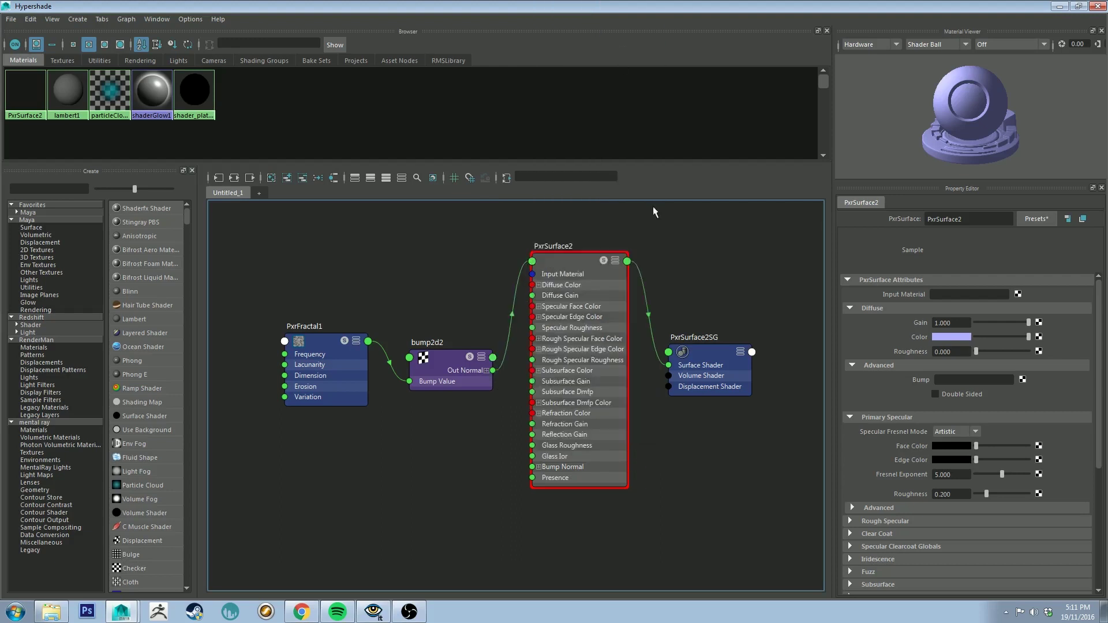
{"action": "left_click", "coordinate": [1059, 6]}
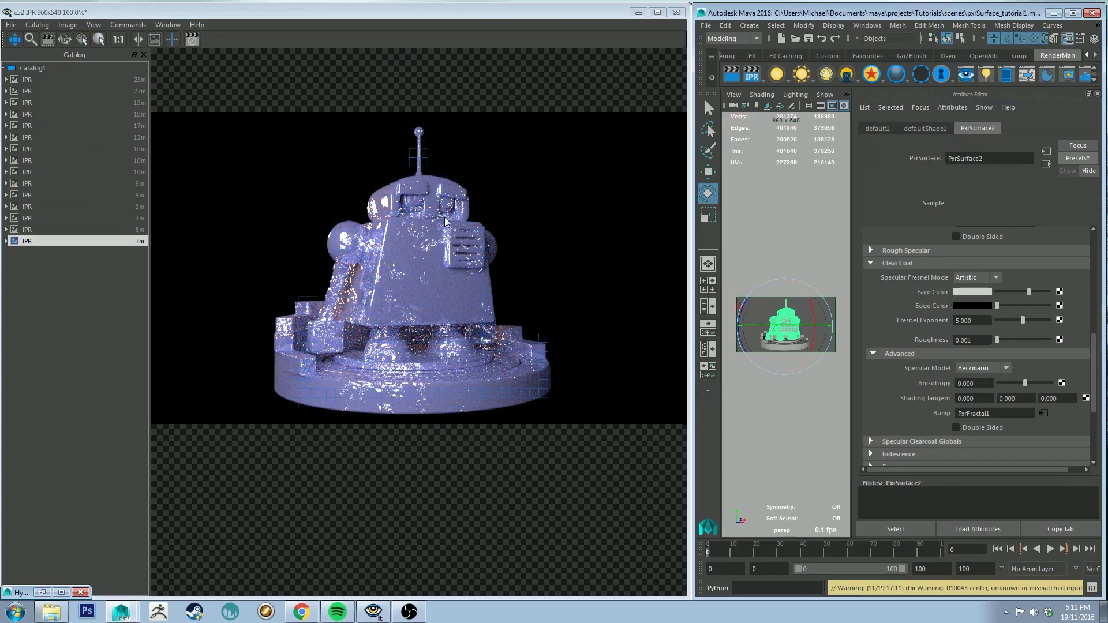
Compare the 9m, 5m and 3m catalog renders, then switch to a closer camera view
{"action": "left_click", "coordinate": [34, 218]}
{"action": "key", "text": "Up"}
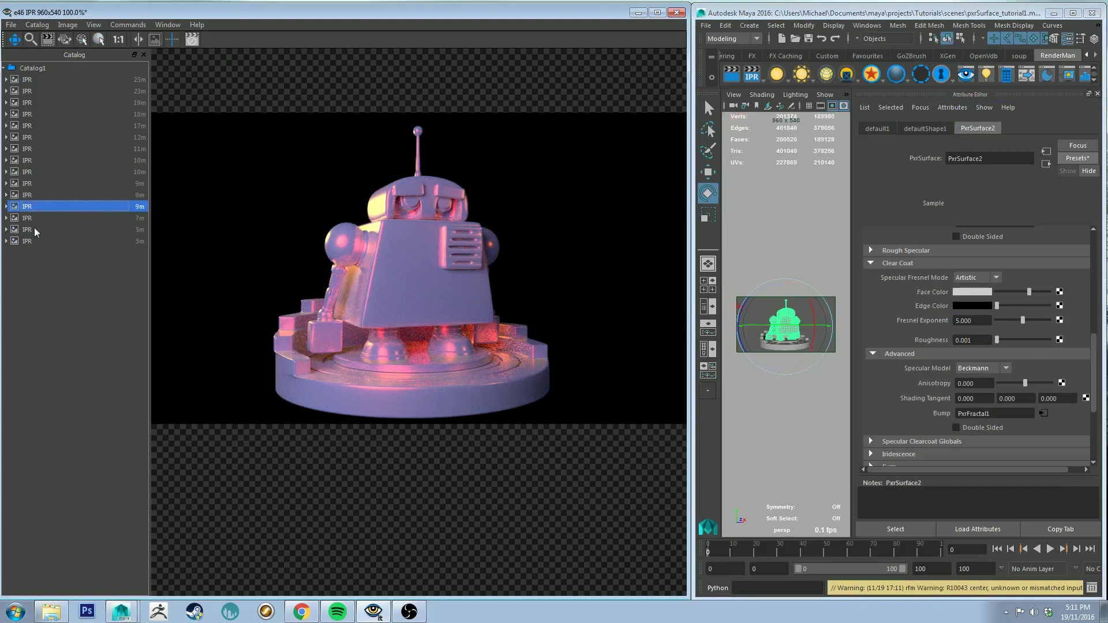
{"action": "left_click", "coordinate": [34, 230]}
{"action": "left_click", "coordinate": [40, 241]}
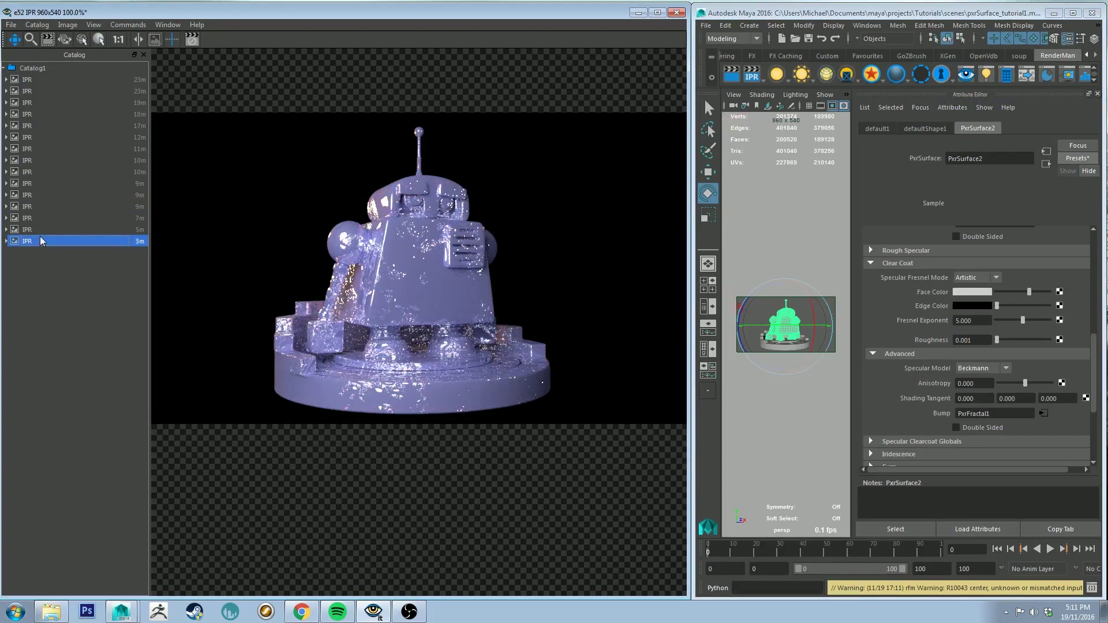
{"action": "left_click", "coordinate": [44, 230]}
{"action": "left_click", "coordinate": [45, 242]}
{"action": "left_click", "coordinate": [46, 231]}
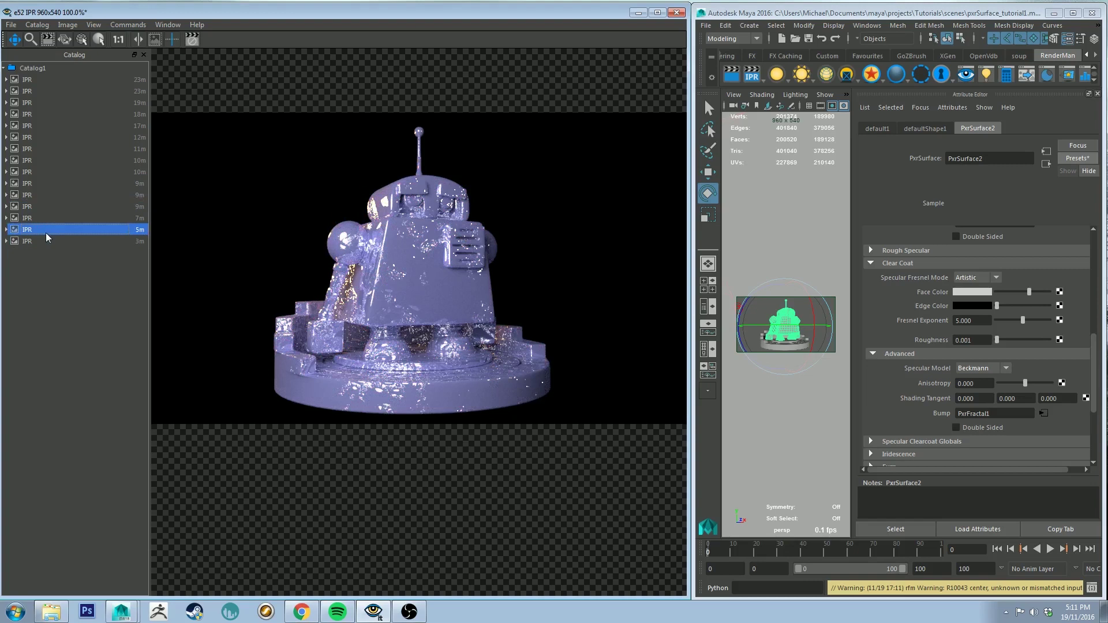
{"action": "left_click", "coordinate": [91, 241]}
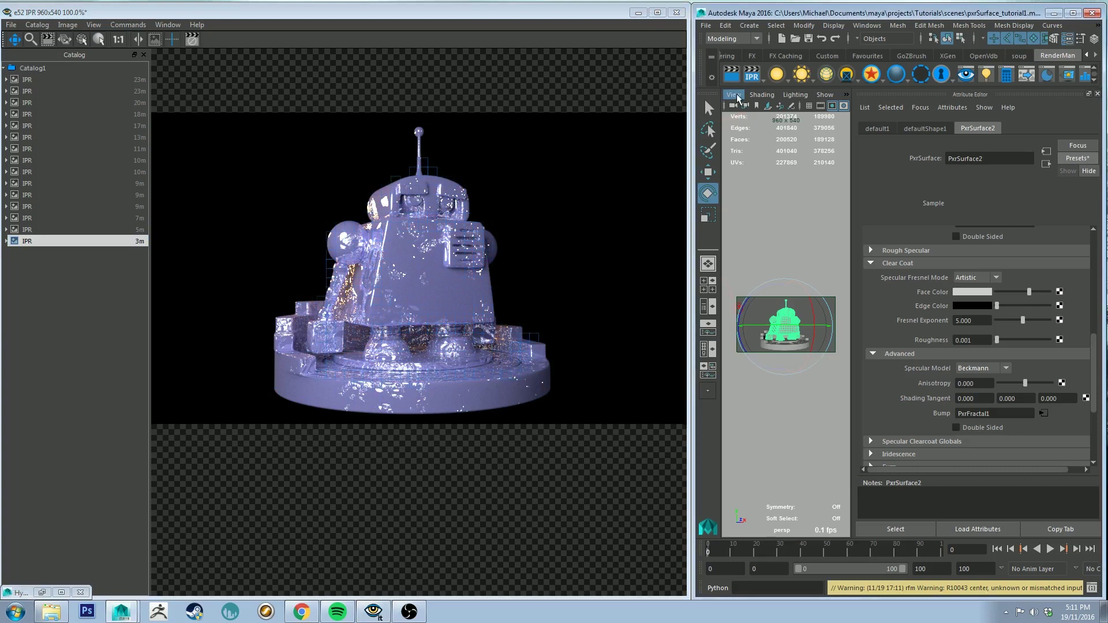
{"action": "left_click", "coordinate": [733, 96]}
{"action": "left_click", "coordinate": [885, 241]}
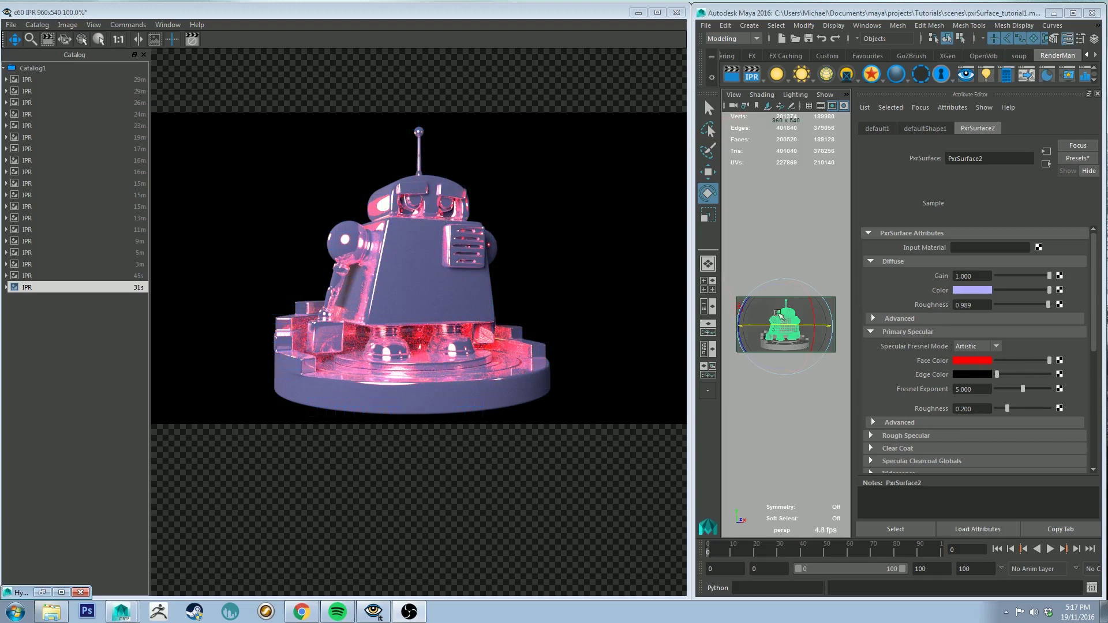
Orbit to a more frontal view and raise Primary Specular Roughness to about 0.731
{"action": "scroll", "coordinate": [796, 294], "scroll_direction": "up", "scroll_amount": 5}
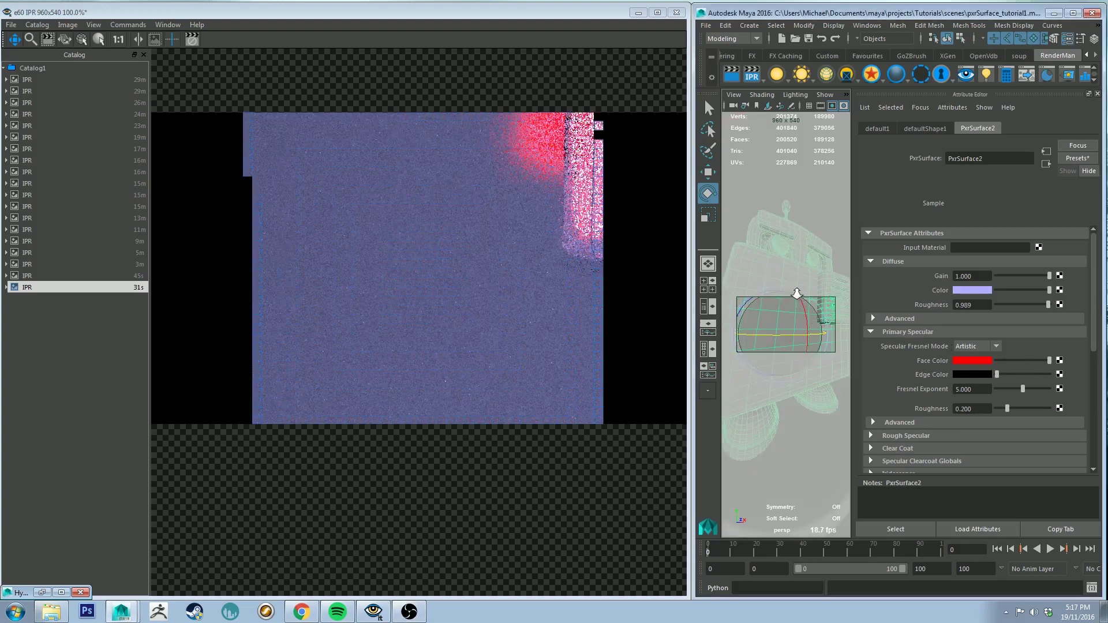
{"action": "scroll", "coordinate": [789, 287], "scroll_direction": "down", "scroll_amount": 5}
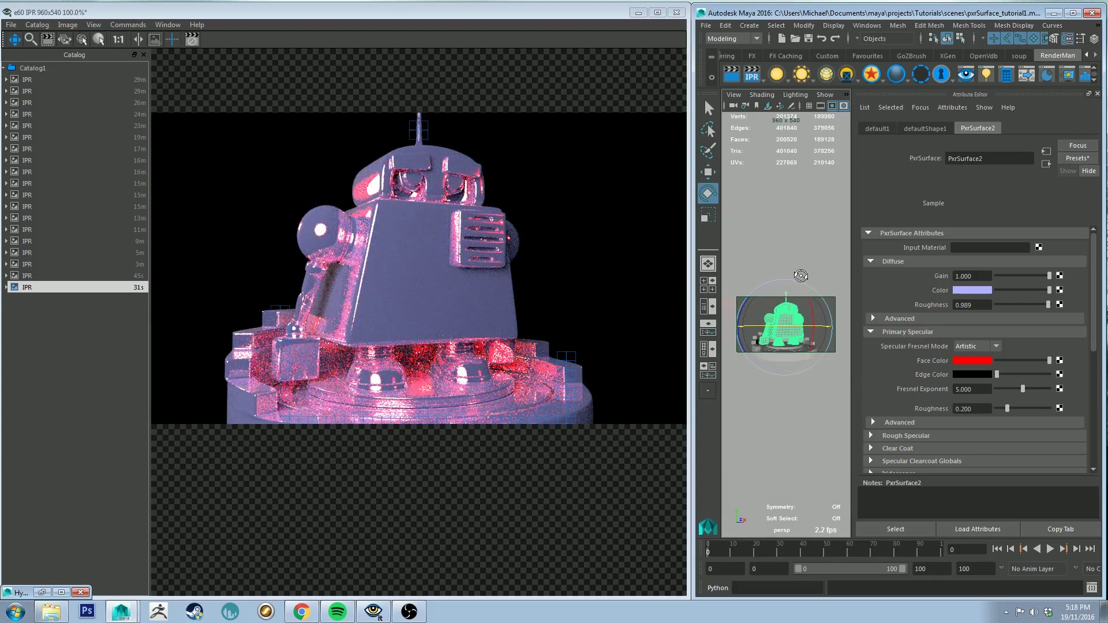
{"action": "left_click_drag", "start_coordinate": [800, 275], "coordinate": [769, 288], "text": "alt"}
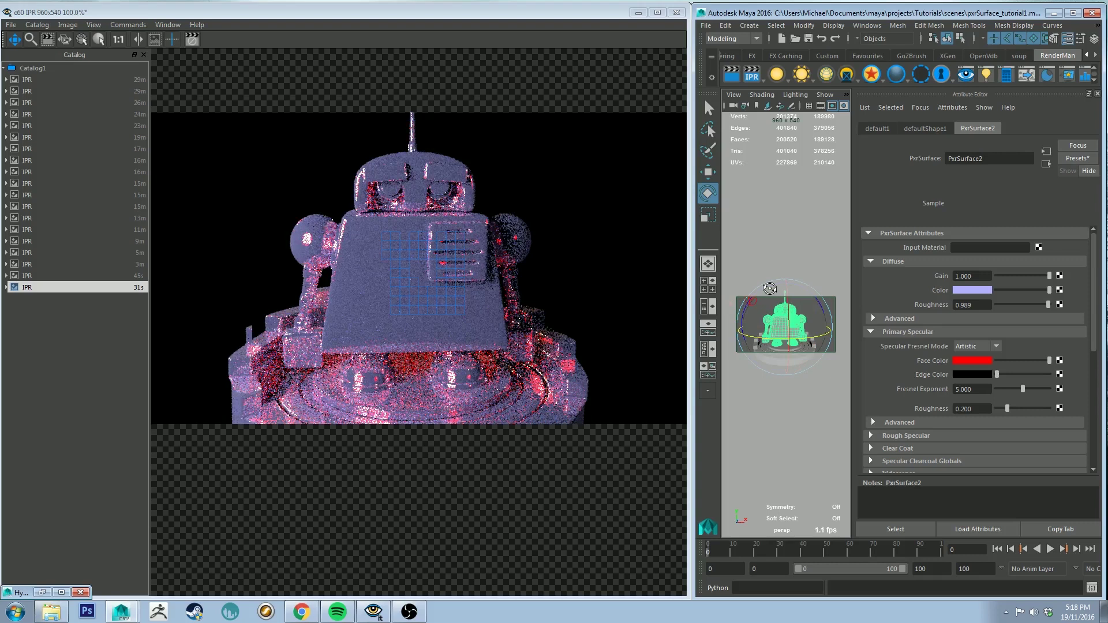
{"action": "left_click_drag", "start_coordinate": [769, 288], "coordinate": [750, 288], "text": "alt"}
{"action": "left_click_drag", "start_coordinate": [1007, 408], "coordinate": [1034, 409]}
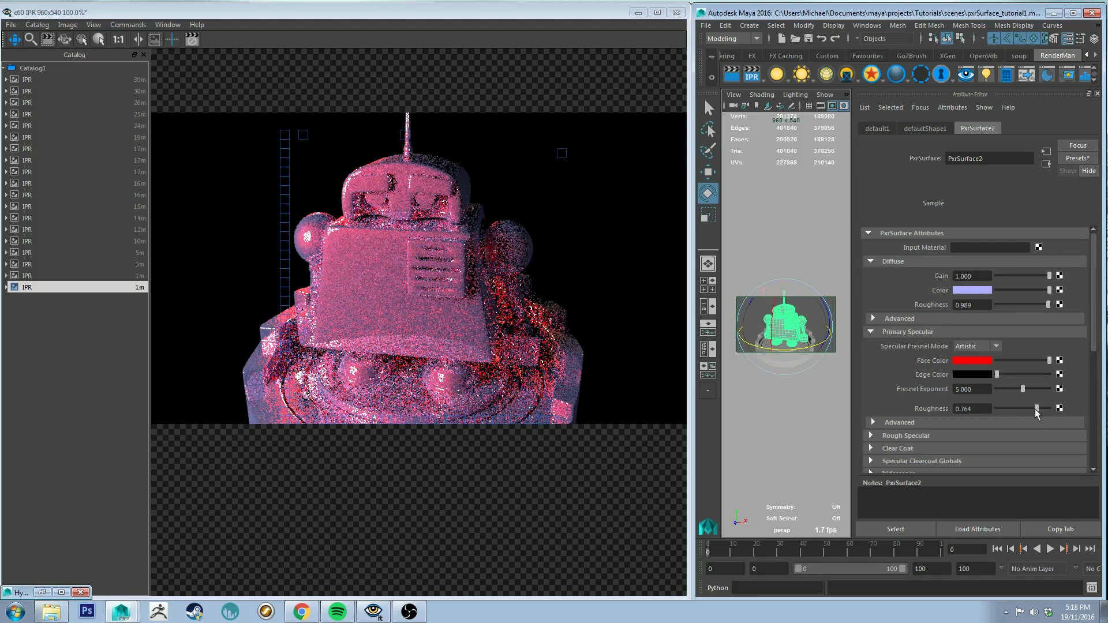
{"action": "left_click", "coordinate": [1034, 409]}
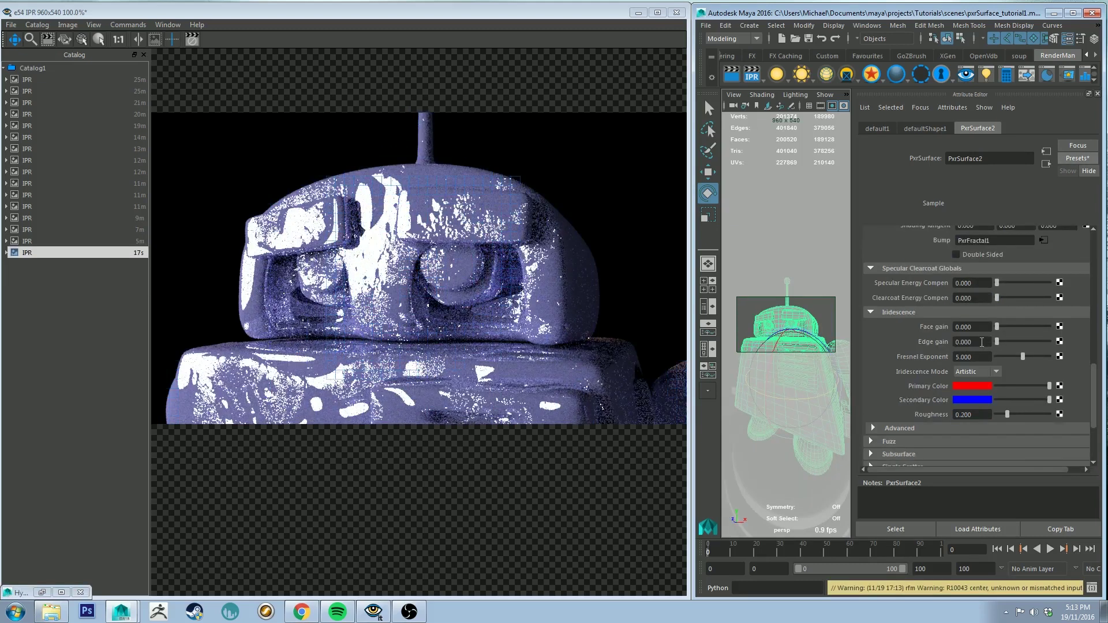
Collapse the Iridescence rollout in PxrSurface2's Attribute Editor
{"action": "left_click", "coordinate": [872, 312]}
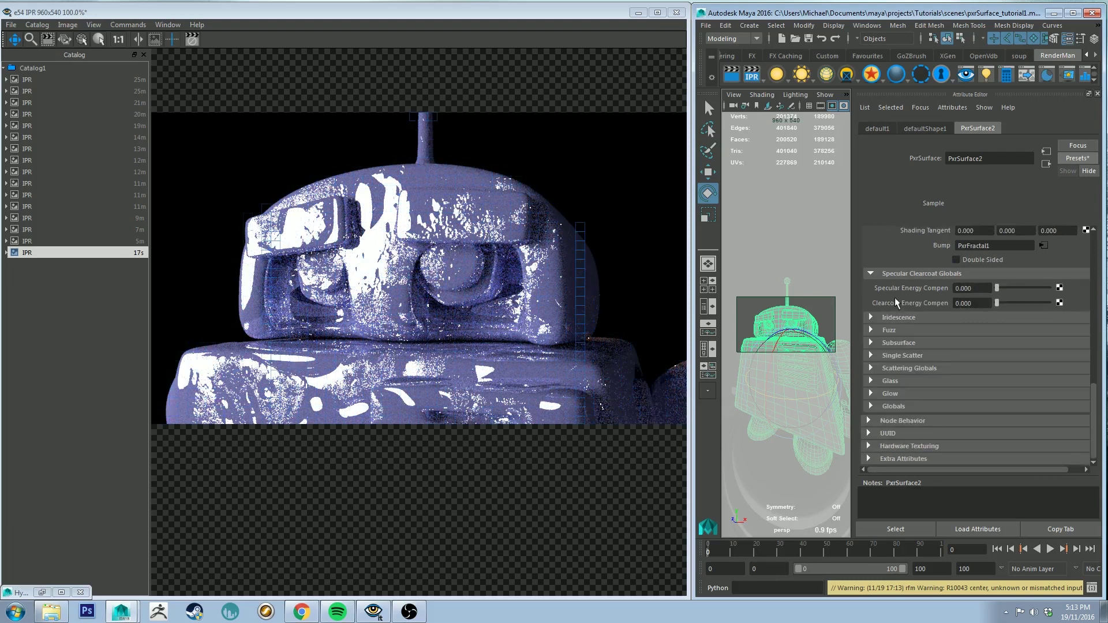